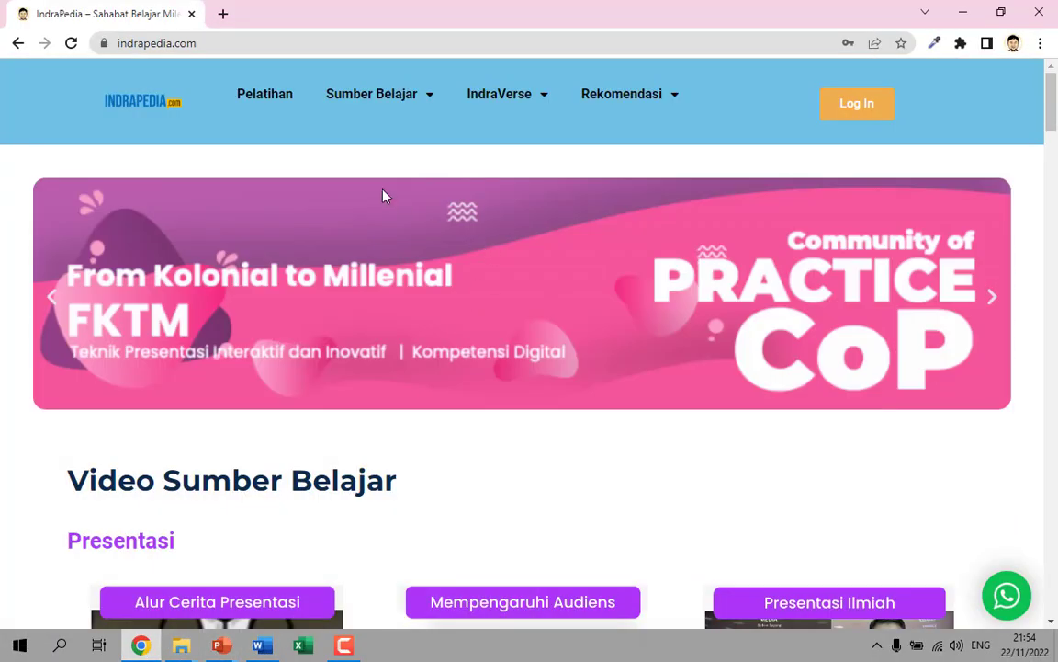
Scroll down the IndraPedia homepage past the banner and presentation videos to the e-book listings
{"action": "scroll", "coordinate": [799, 393], "scroll_direction": "down", "scroll_amount": 10}
{"action": "scroll", "coordinate": [727, 378], "scroll_direction": "down", "scroll_amount": 5}
{"action": "scroll", "coordinate": [703, 373], "scroll_direction": "down", "scroll_amount": 5}
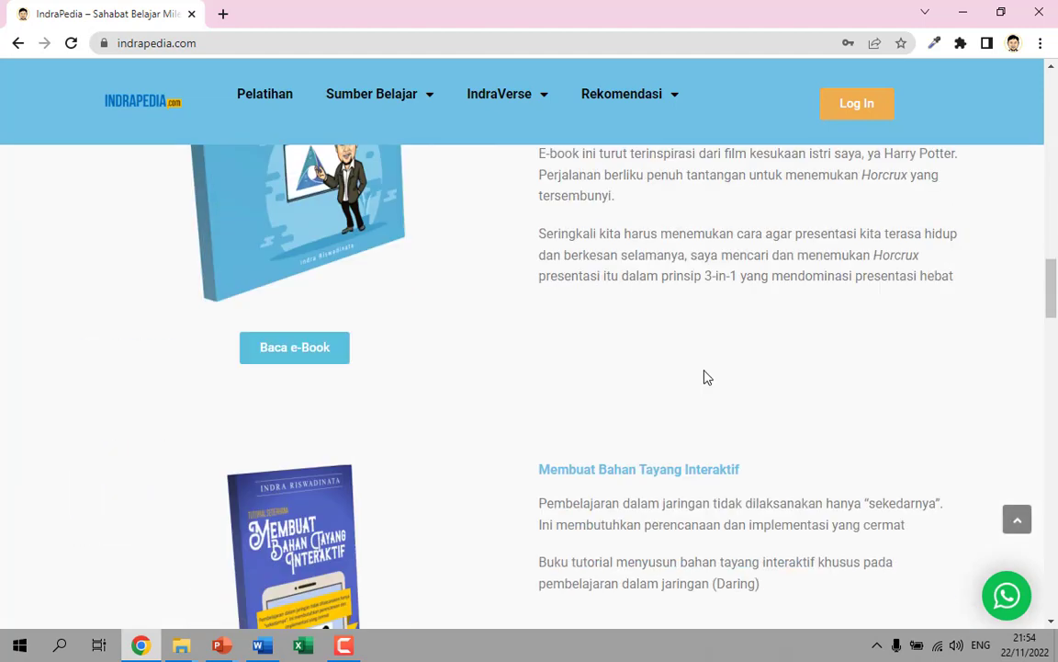
{"action": "scroll", "coordinate": [674, 373], "scroll_direction": "down", "scroll_amount": 5}
{"action": "scroll", "coordinate": [552, 396], "scroll_direction": "down", "scroll_amount": 4}
Open the Baca e-Komik flipbook and page from the cover to spread 8–9
{"action": "left_click", "coordinate": [303, 421]}
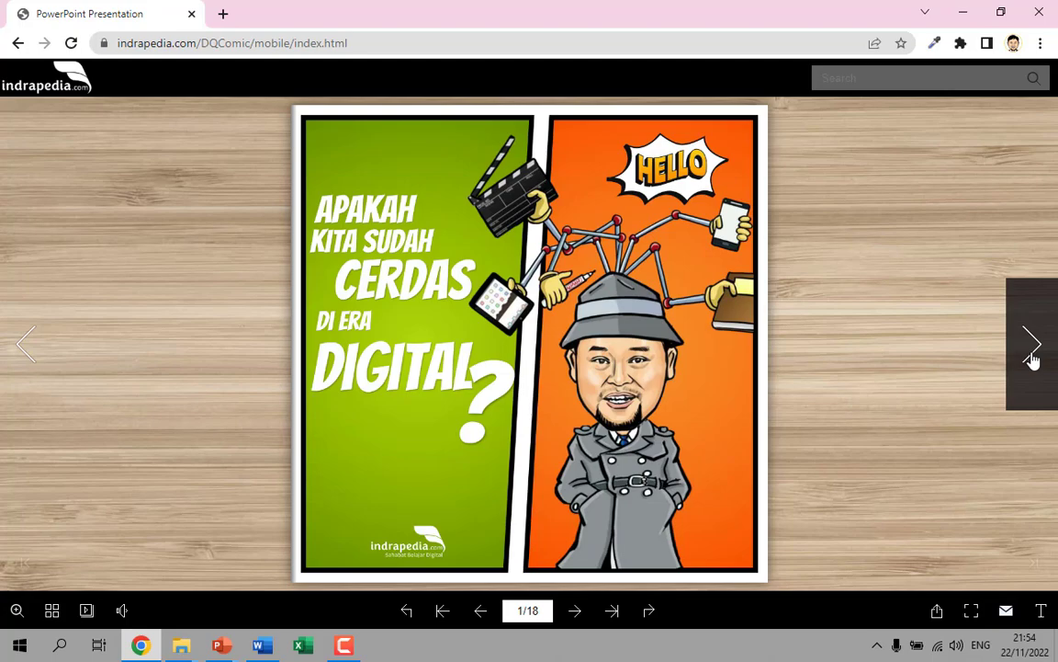
{"action": "left_click", "coordinate": [1032, 348]}
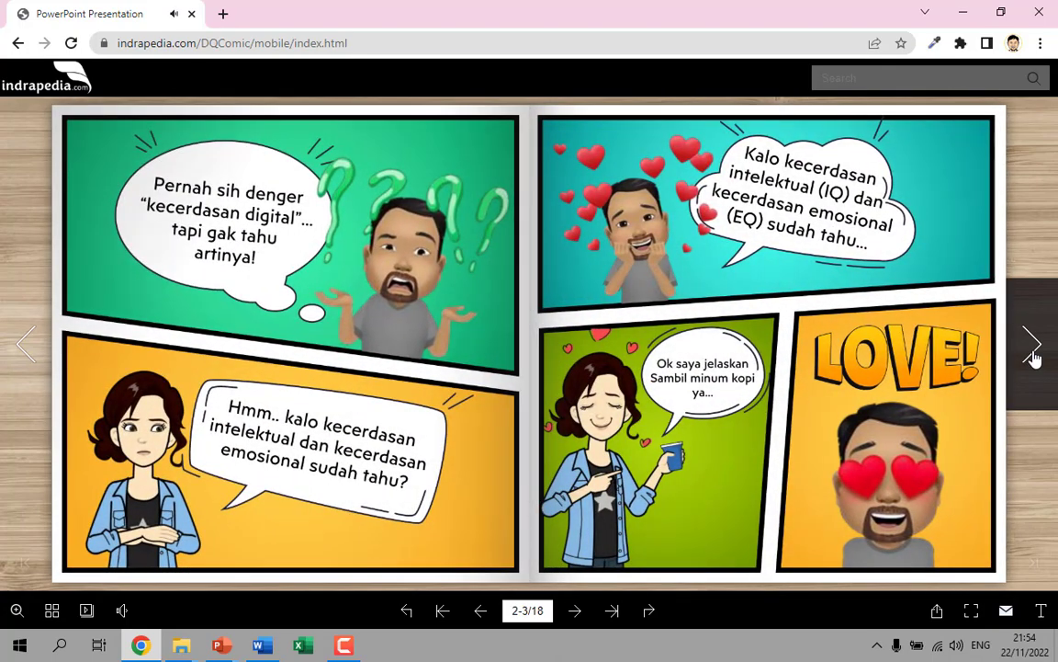
{"action": "left_click", "coordinate": [1032, 350]}
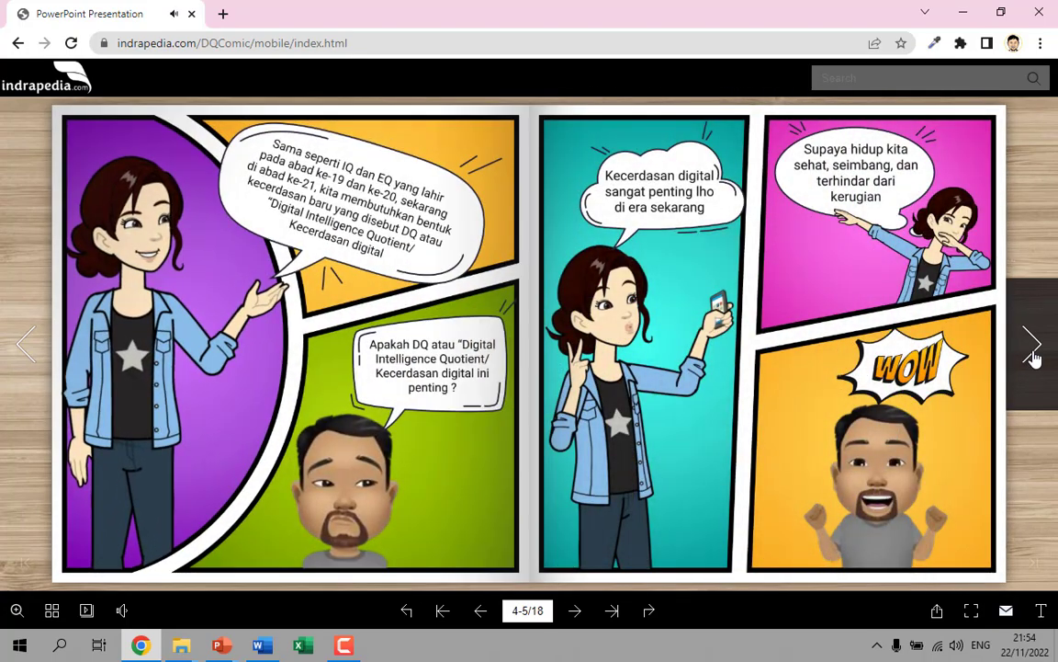
{"action": "left_click", "coordinate": [1032, 349]}
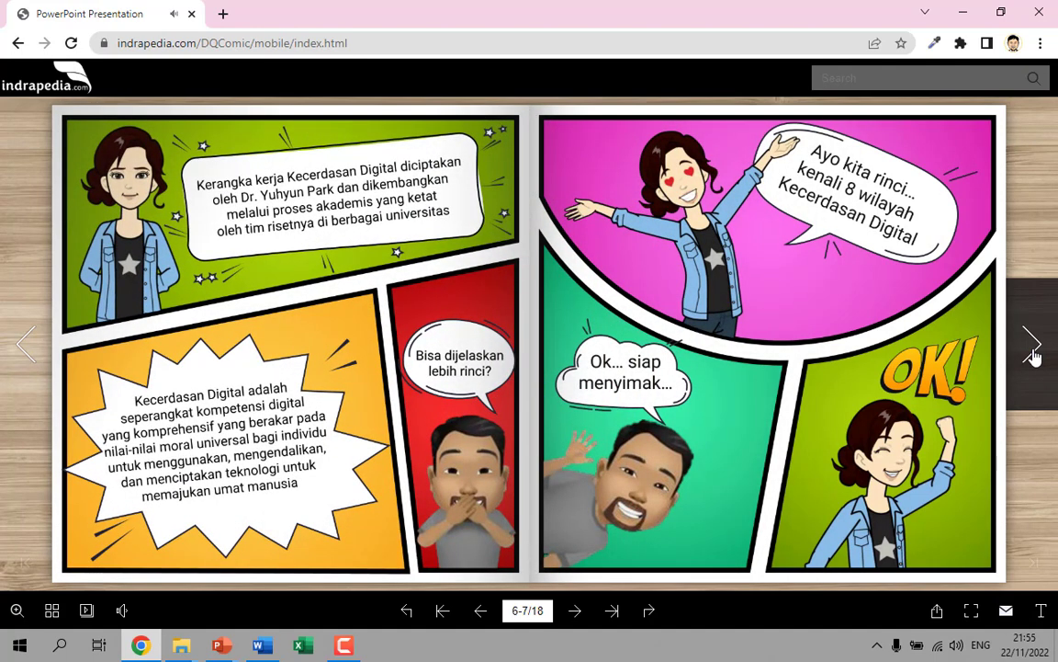
{"action": "left_click", "coordinate": [1032, 353]}
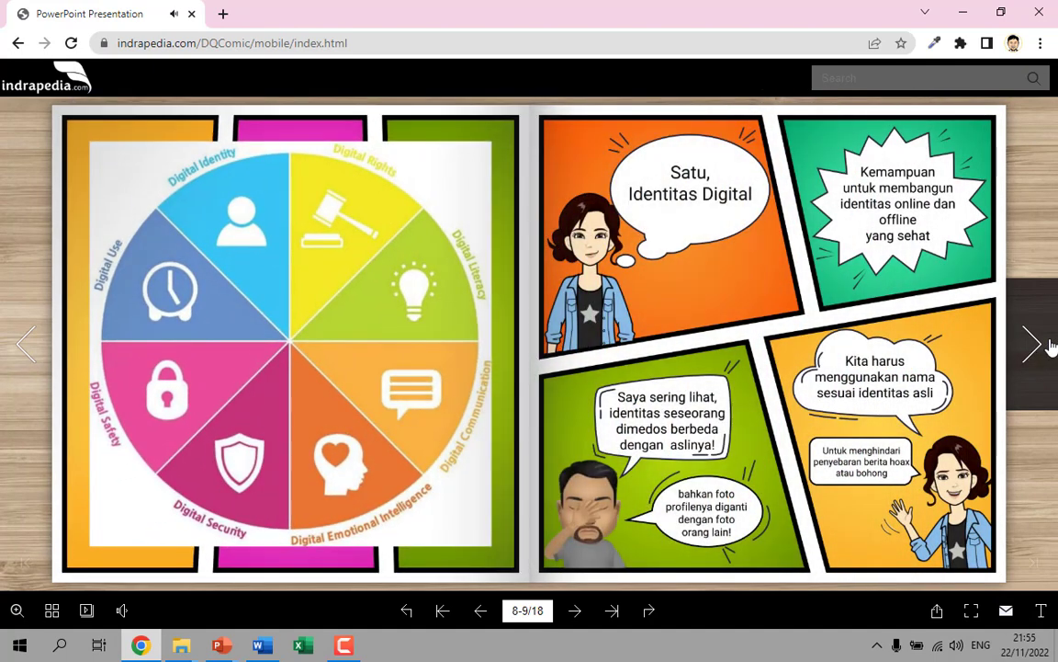
Turn to spread 10–11, then bring the Literasi Digital Comic presentation forward
{"action": "left_click", "coordinate": [1051, 347]}
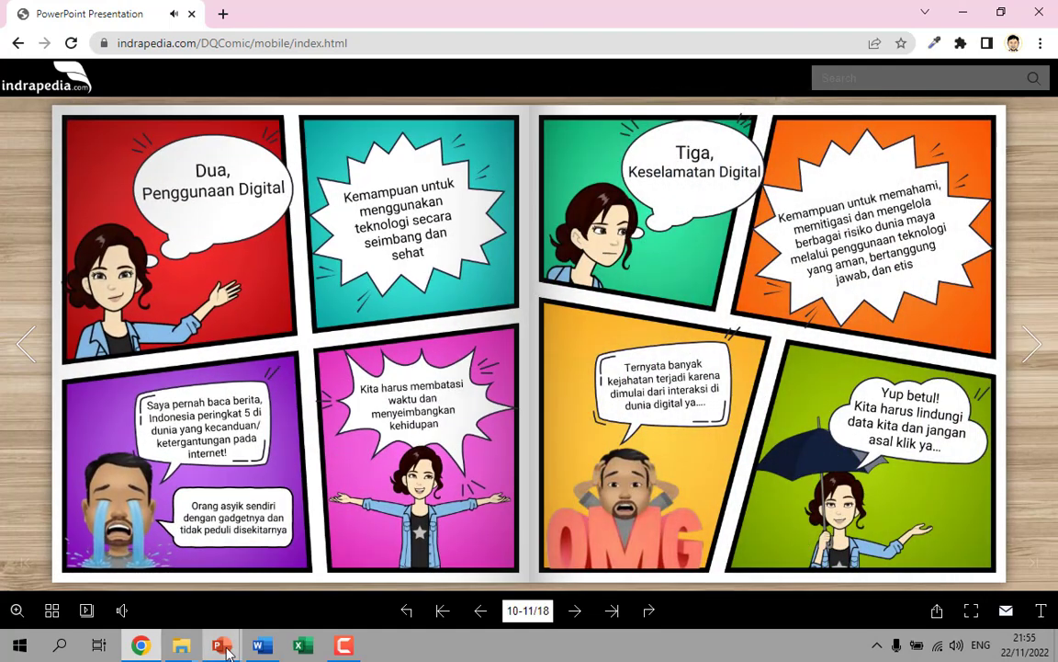
{"action": "mouse_move", "coordinate": [227, 650]}
{"action": "left_click", "coordinate": [248, 551]}
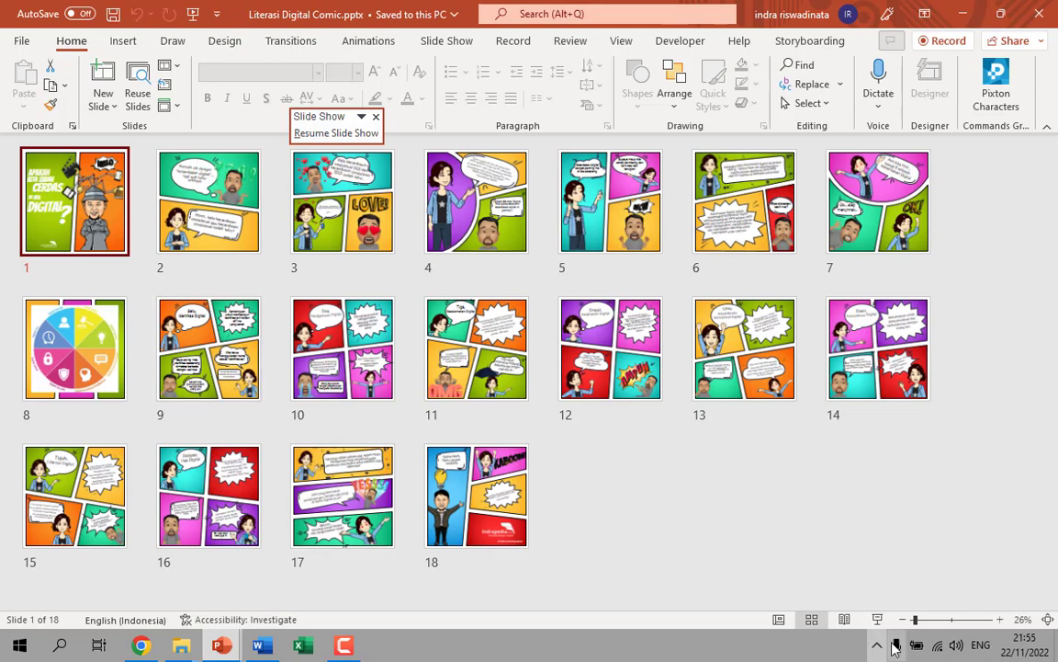
View comic slides 1 through 5 in Normal view, then bring up the Word storyline document
{"action": "left_click", "coordinate": [778, 619]}
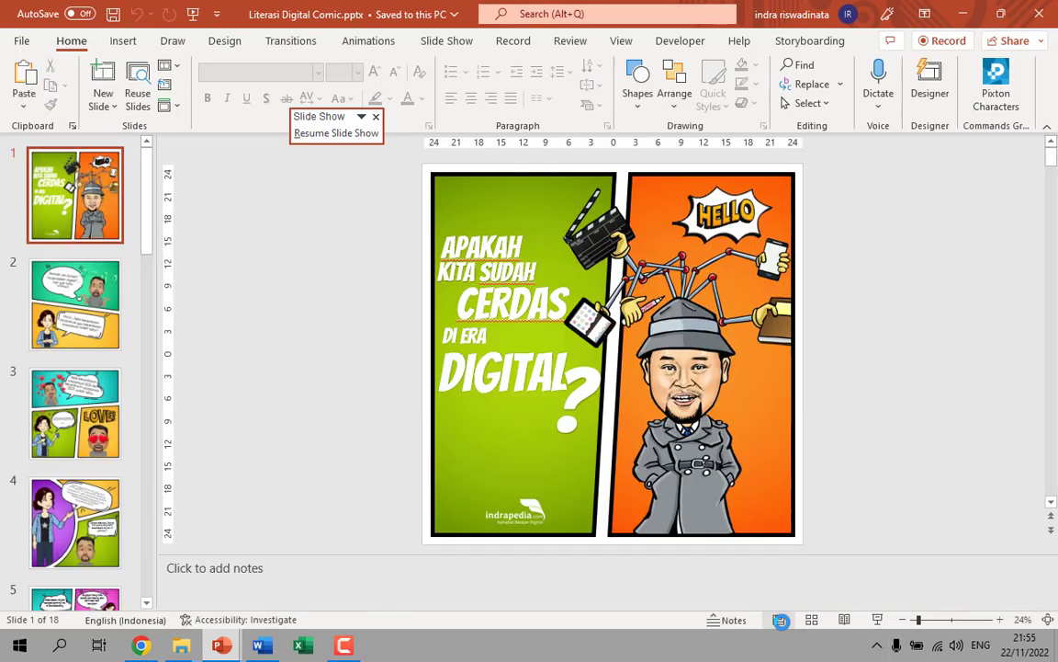
{"action": "left_click", "coordinate": [87, 303]}
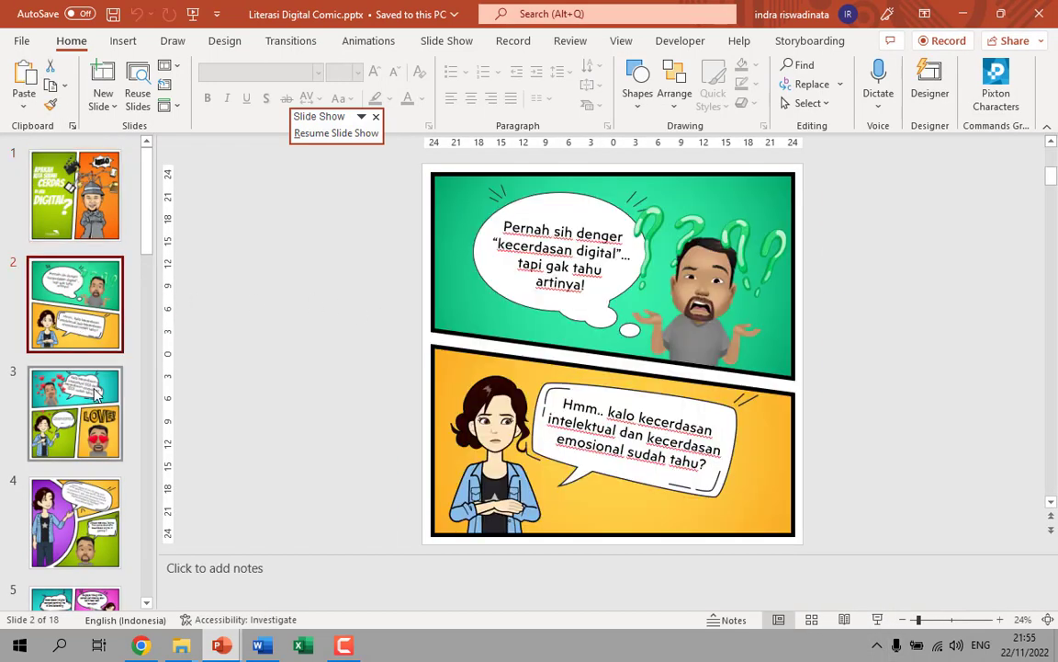
{"action": "left_click", "coordinate": [96, 405]}
{"action": "left_click", "coordinate": [95, 487]}
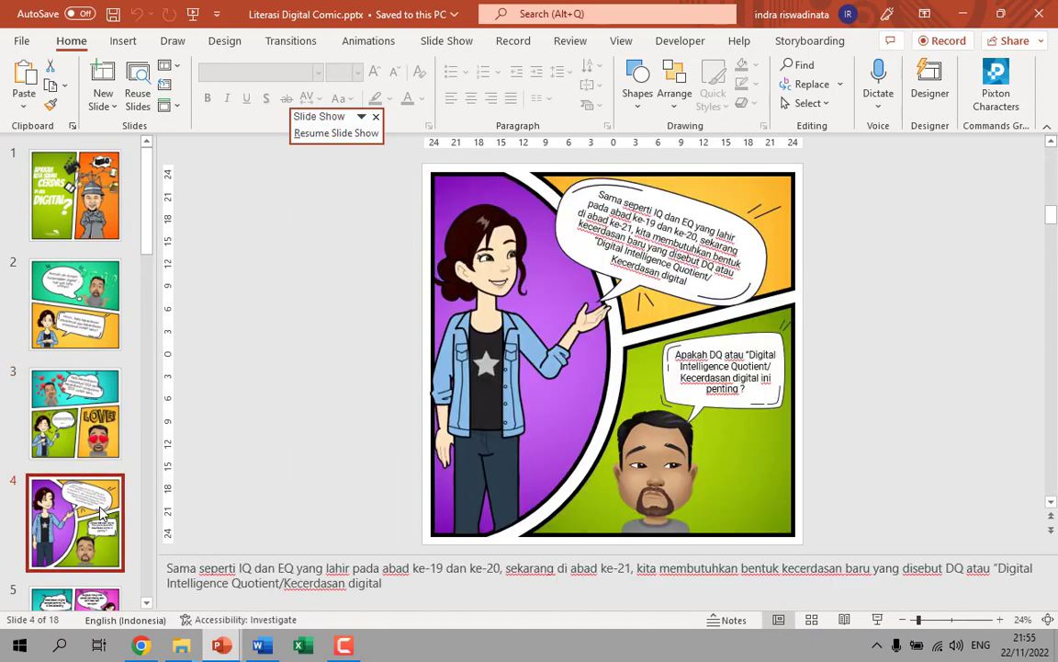
{"action": "scroll", "coordinate": [103, 559], "scroll_direction": "down", "scroll_amount": 1}
{"action": "left_click", "coordinate": [103, 559]}
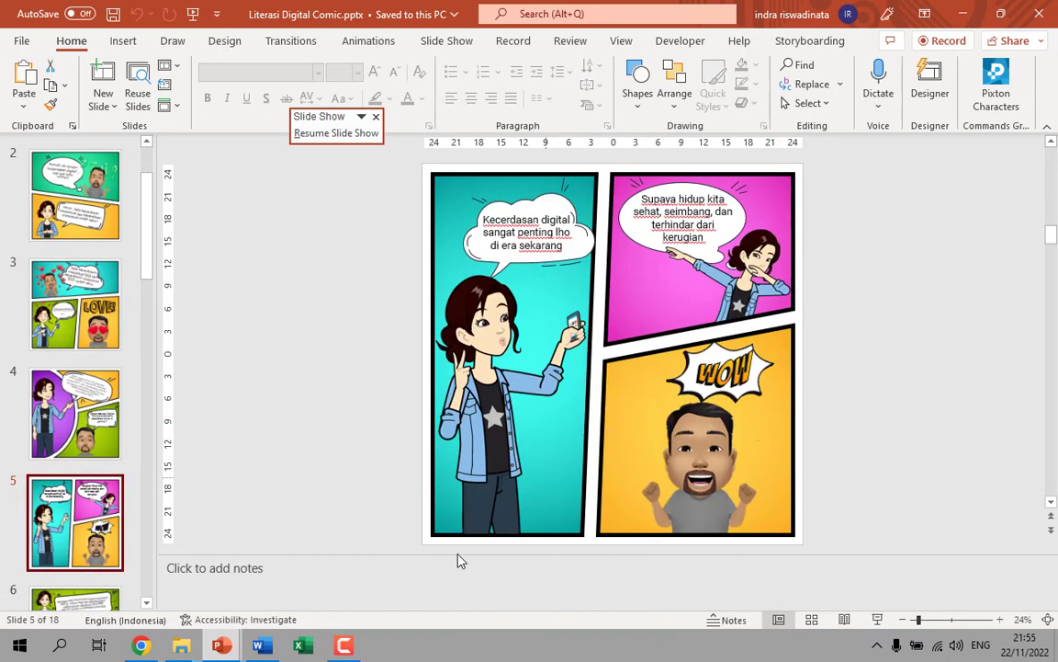
{"action": "left_click", "coordinate": [258, 646]}
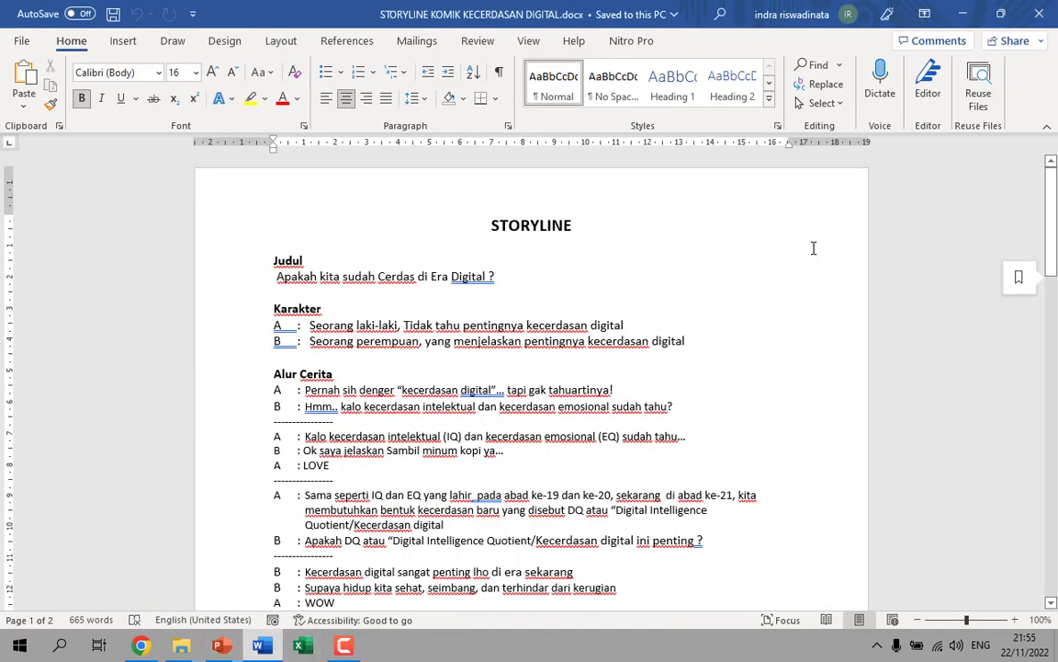
Select the words Judul and Karakter in the storyline, dismissing the spelling suggestions
{"action": "scroll", "coordinate": [753, 296], "scroll_direction": "down", "scroll_amount": 1}
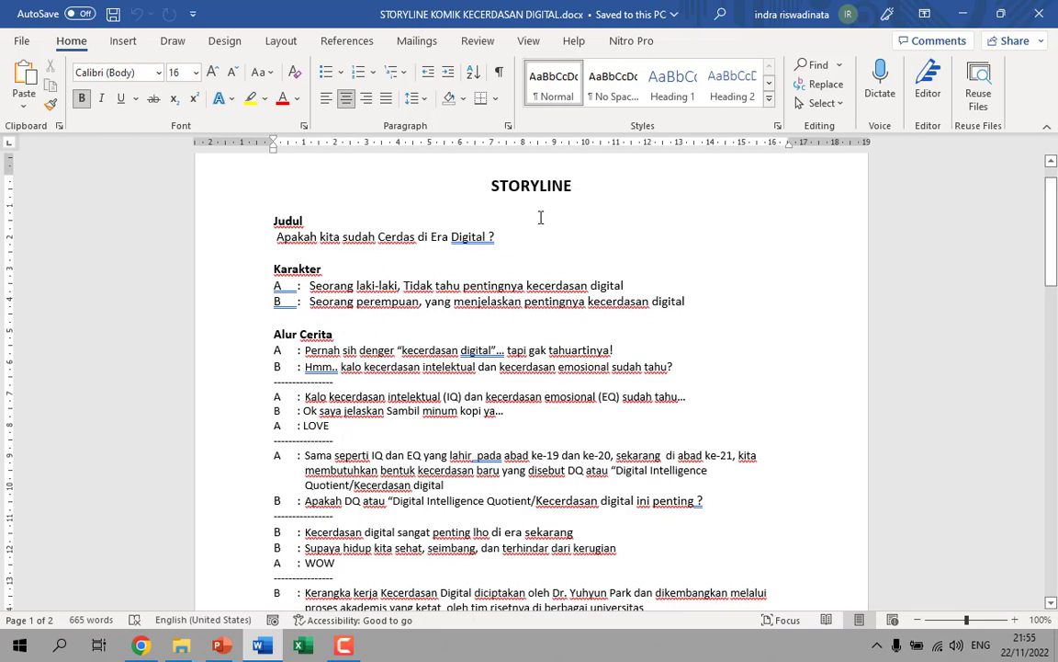
{"action": "left_click_drag", "start_coordinate": [273, 220], "coordinate": [303, 221]}
{"action": "double_click", "coordinate": [307, 268]}
{"action": "right_click", "coordinate": [307, 268]}
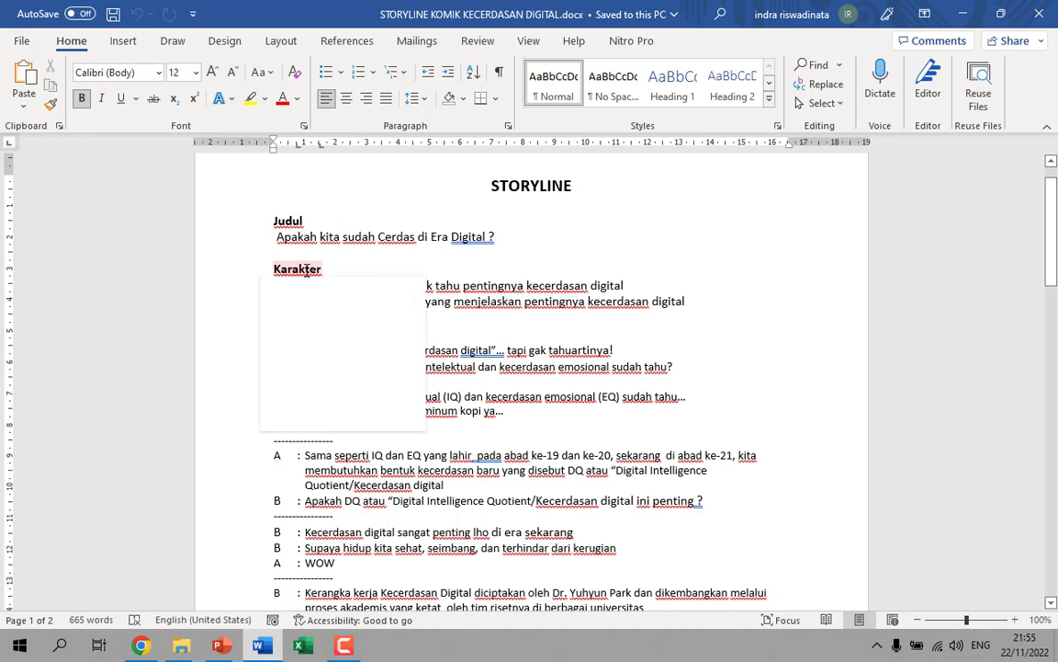
{"action": "left_click", "coordinate": [802, 278]}
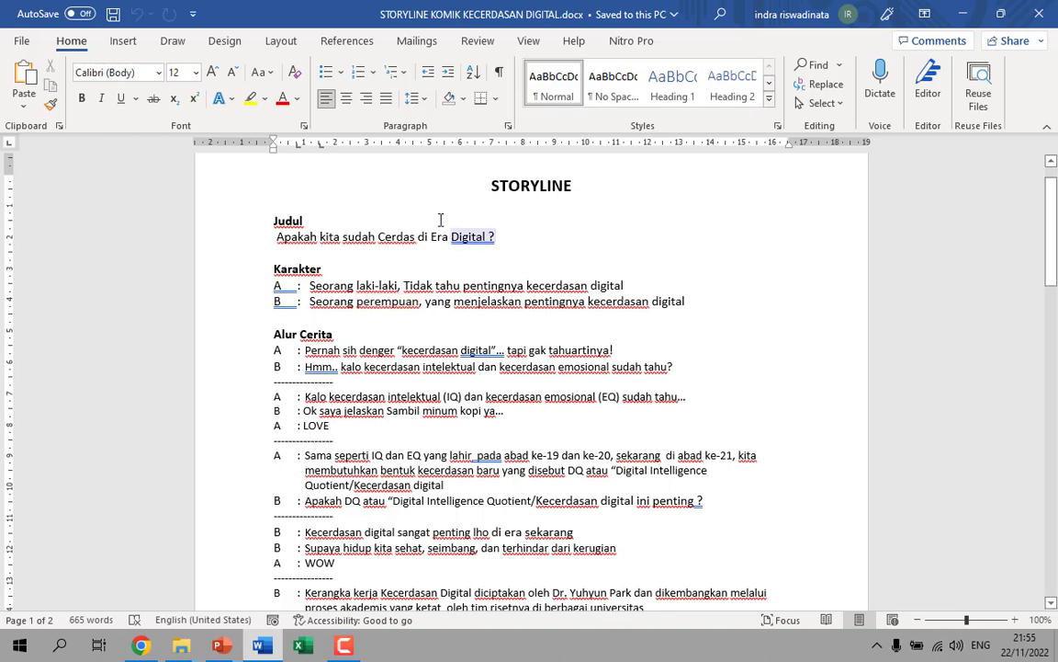
Read through the storyline down to the final dialogue lines on page 2
{"action": "scroll", "coordinate": [464, 331], "scroll_direction": "down", "scroll_amount": 2}
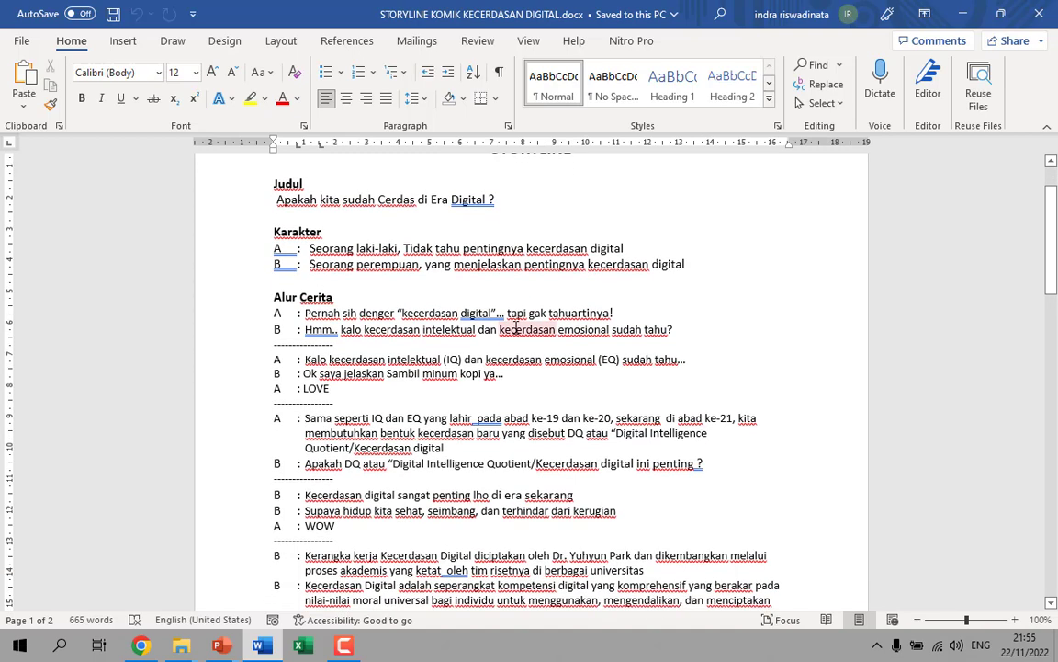
{"action": "scroll", "coordinate": [507, 414], "scroll_direction": "down", "scroll_amount": 2}
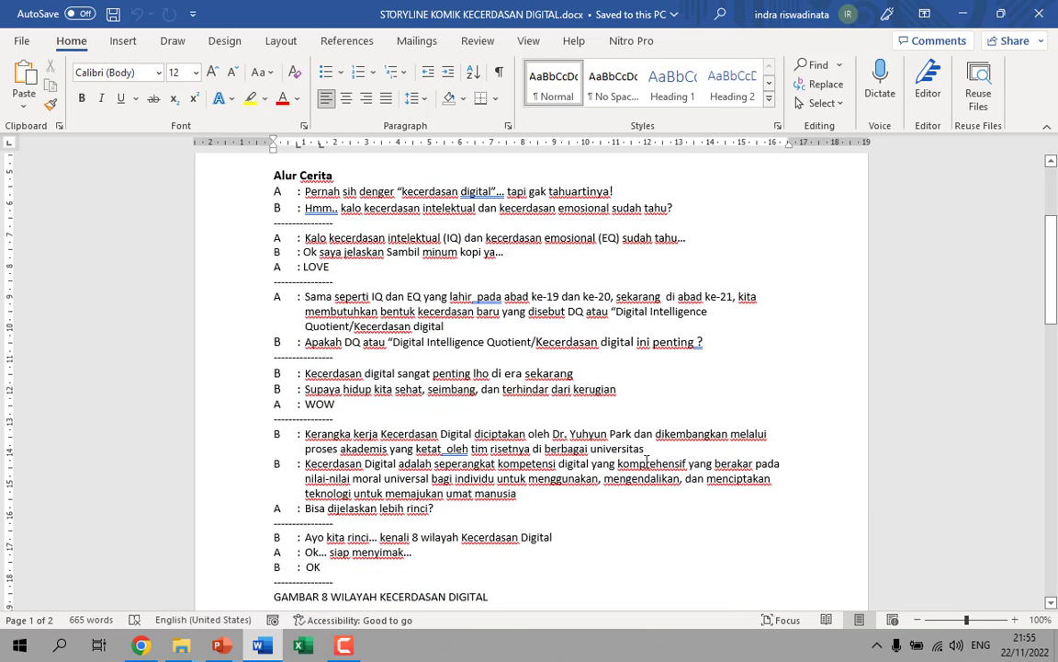
{"action": "scroll", "coordinate": [539, 363], "scroll_direction": "down", "scroll_amount": 1}
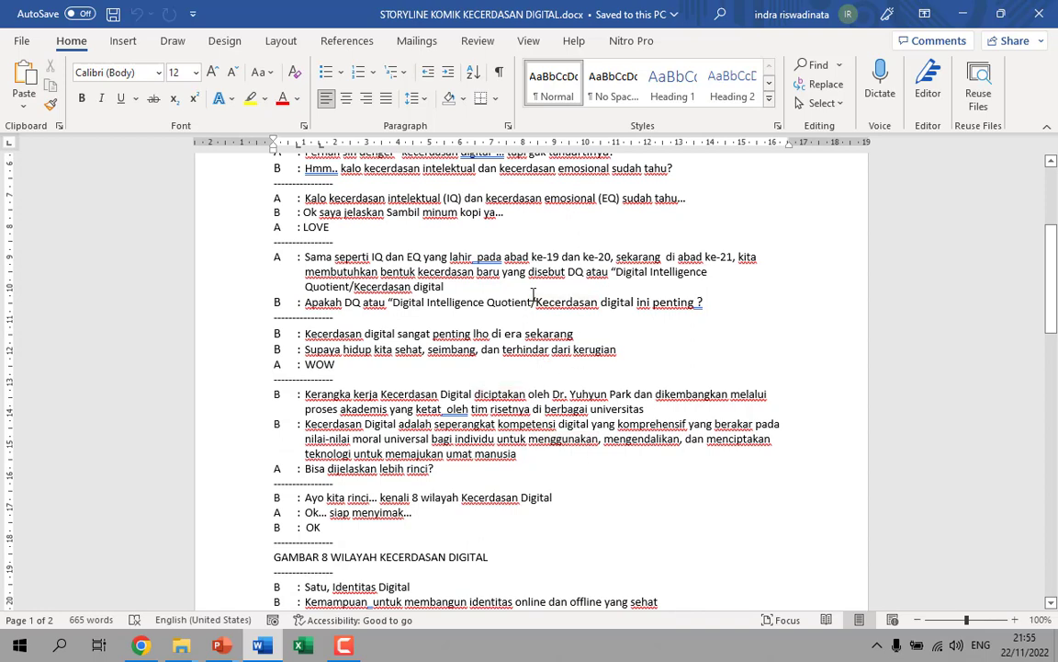
{"action": "scroll", "coordinate": [524, 306], "scroll_direction": "down", "scroll_amount": 2}
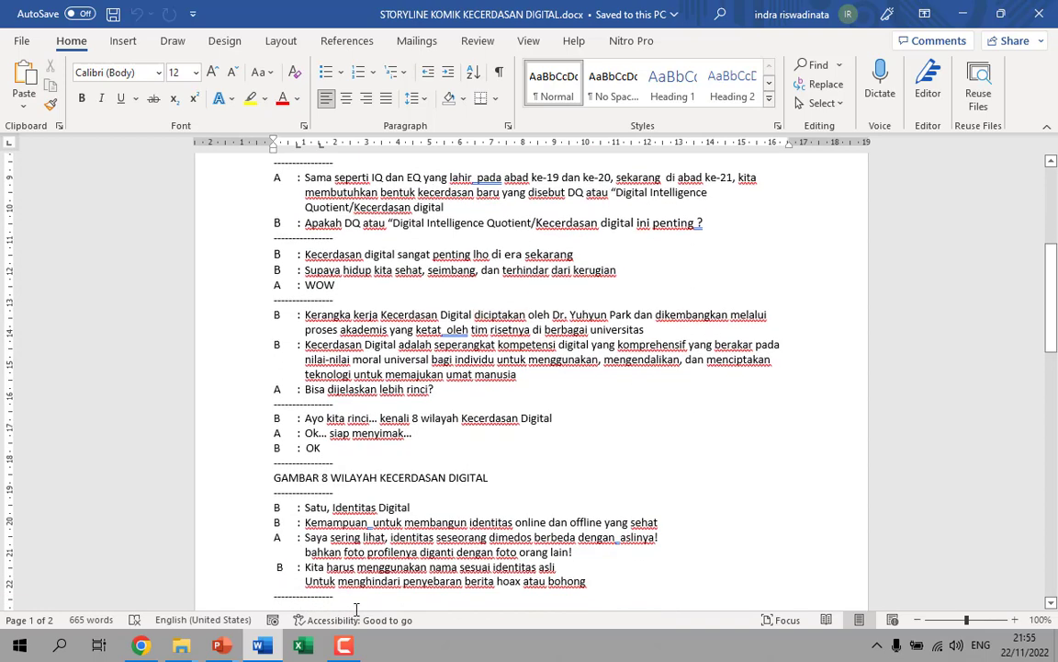
{"action": "scroll", "coordinate": [450, 398], "scroll_direction": "up", "scroll_amount": 2}
{"action": "scroll", "coordinate": [512, 434], "scroll_direction": "up", "scroll_amount": 6}
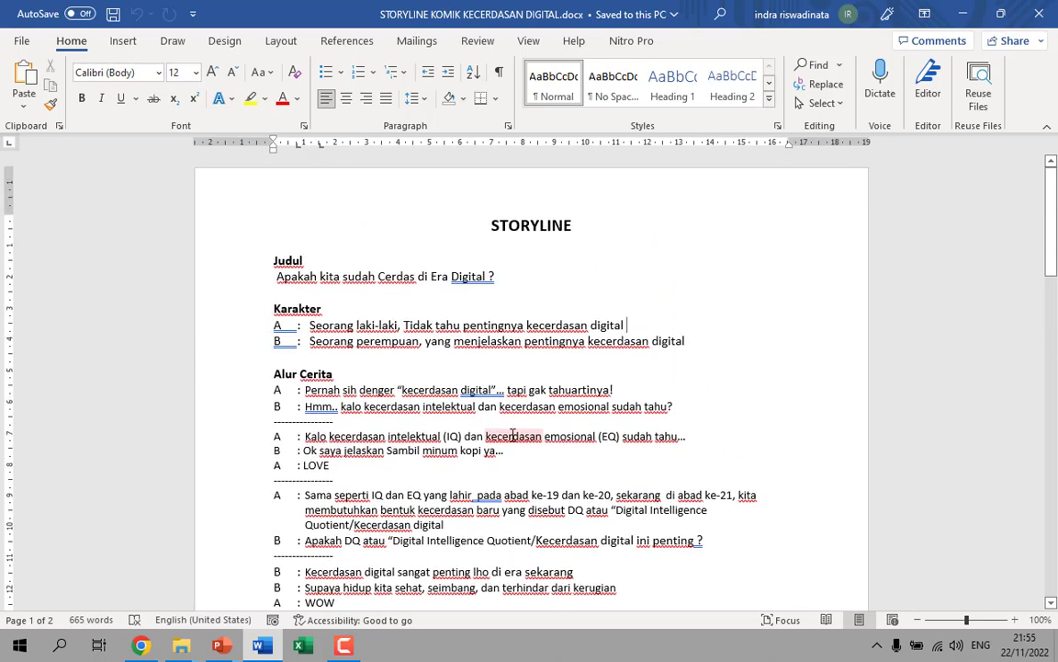
{"action": "scroll", "coordinate": [515, 441], "scroll_direction": "down", "scroll_amount": 5}
{"action": "scroll", "coordinate": [524, 459], "scroll_direction": "down", "scroll_amount": 8}
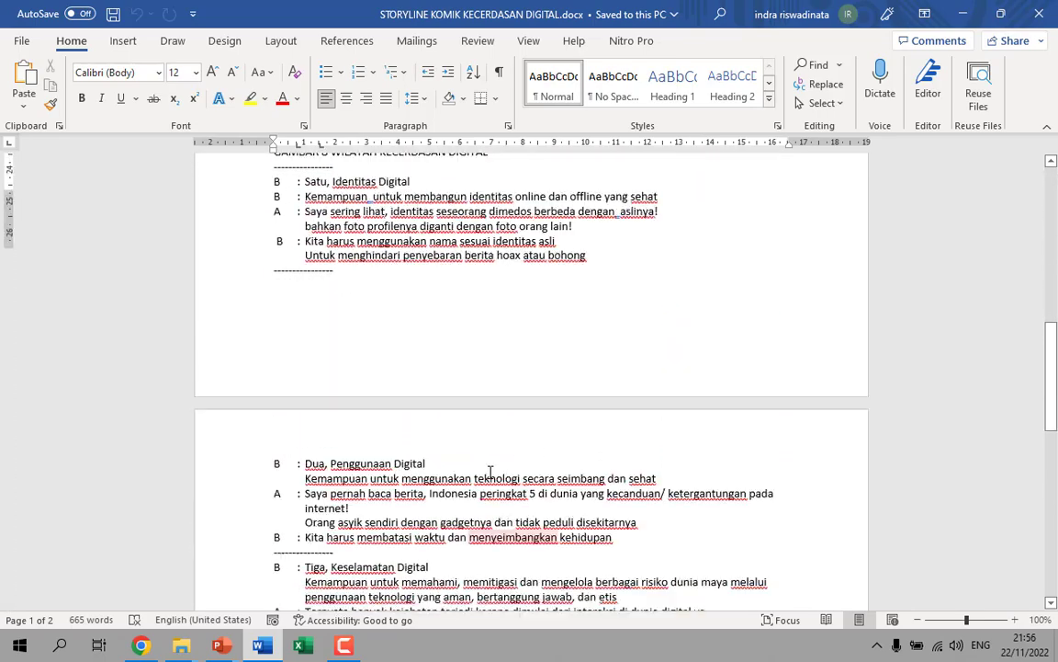
{"action": "scroll", "coordinate": [490, 471], "scroll_direction": "down", "scroll_amount": 5}
{"action": "scroll", "coordinate": [487, 471], "scroll_direction": "down", "scroll_amount": 5}
{"action": "scroll", "coordinate": [483, 471], "scroll_direction": "down", "scroll_amount": 8}
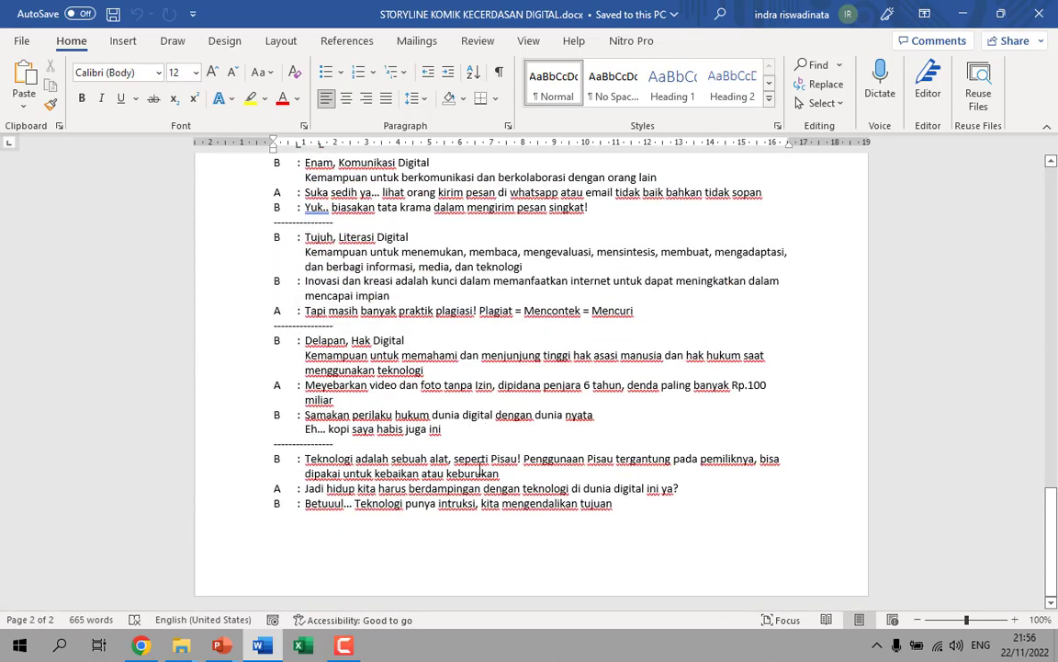
In Template Layout, apply the C1 two-panel comic layout to slide 1
{"action": "mouse_move", "coordinate": [221, 645]}
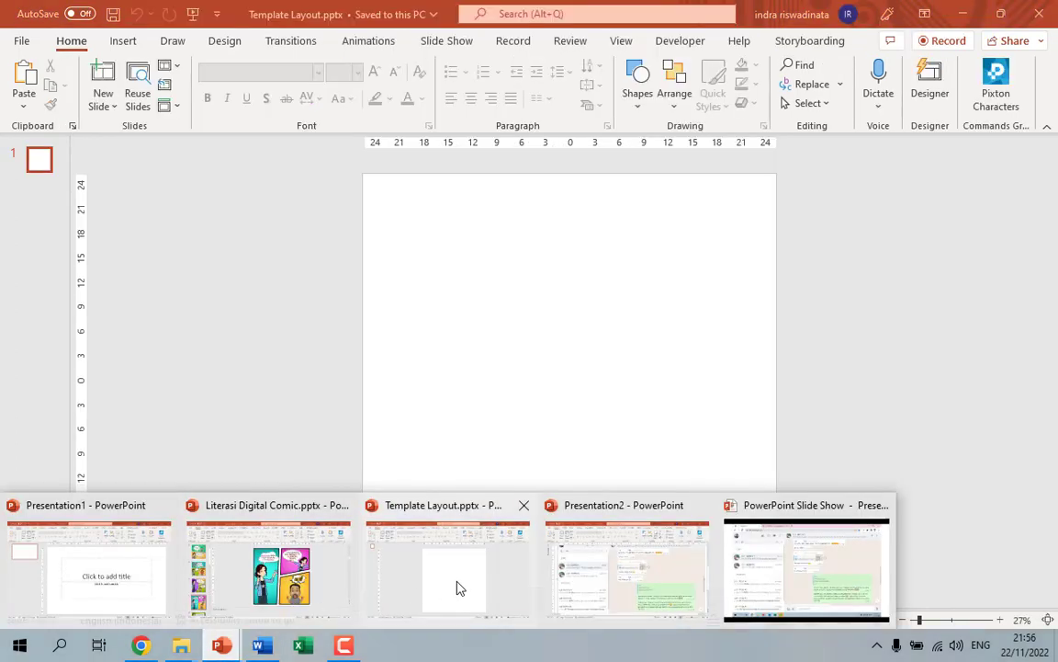
{"action": "left_click", "coordinate": [456, 586]}
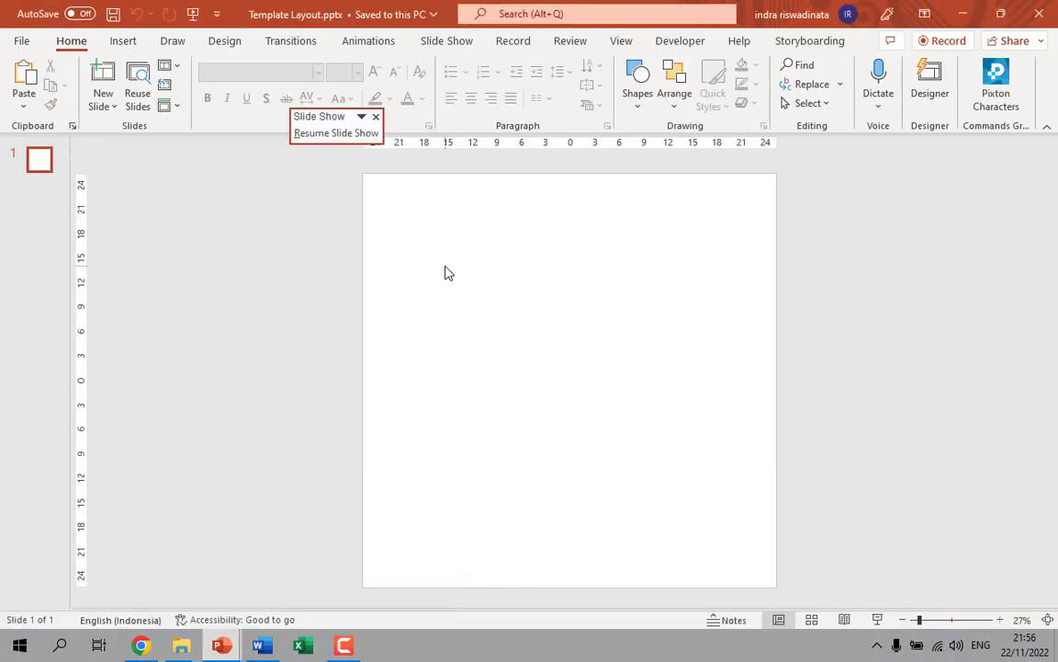
{"action": "right_click", "coordinate": [41, 165]}
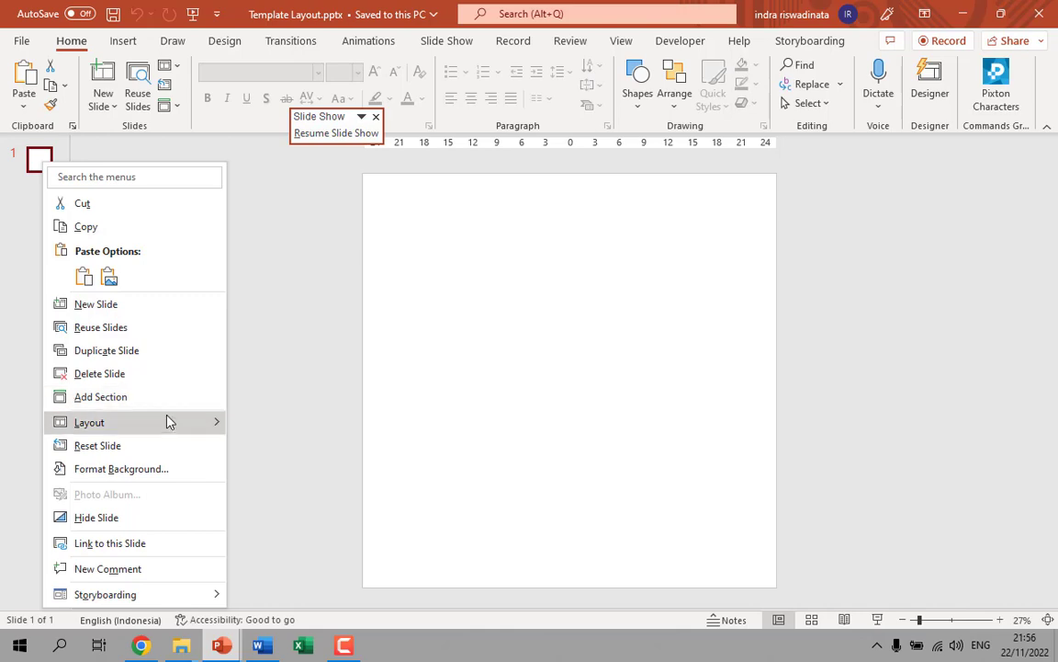
{"action": "mouse_move", "coordinate": [169, 422]}
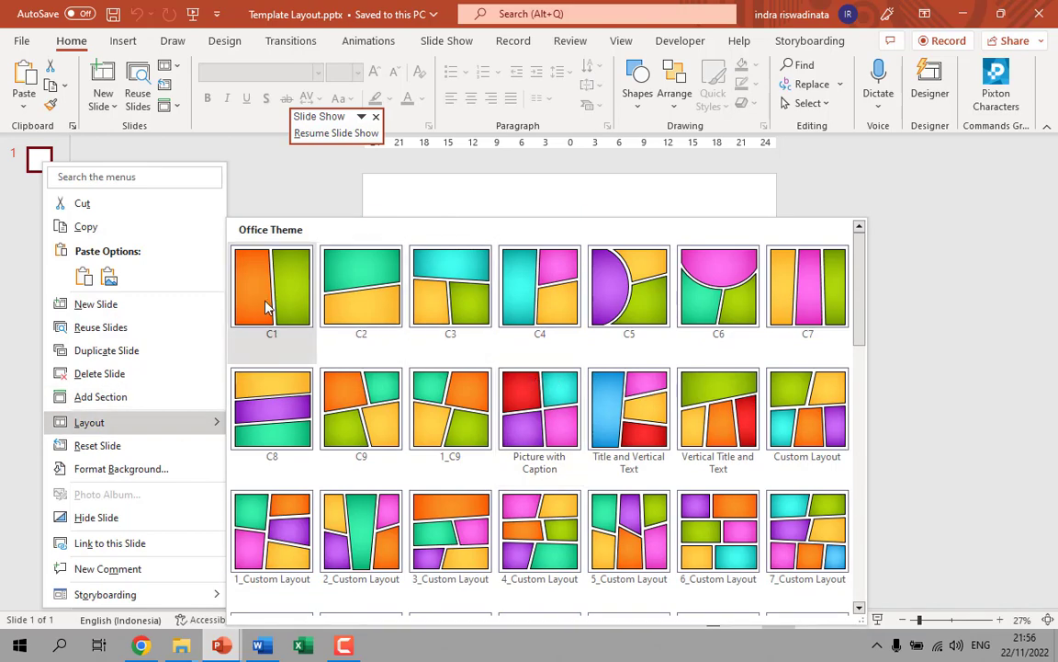
{"action": "left_click", "coordinate": [267, 307]}
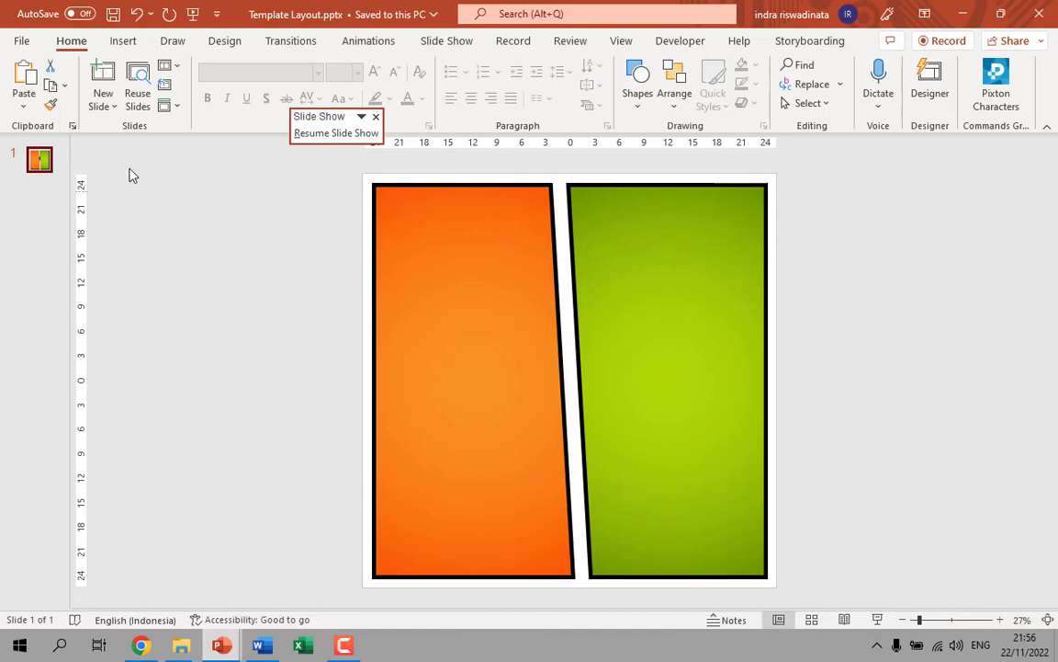
Browse slide 1's comic panel layouts again and close the gallery without changing anything
{"action": "right_click", "coordinate": [33, 160]}
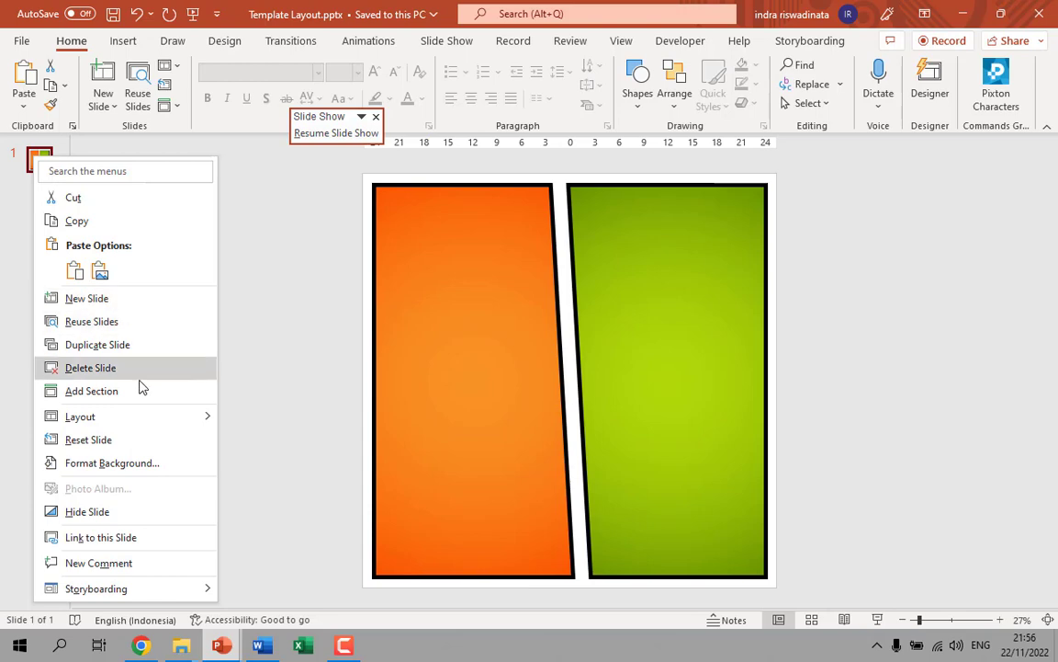
{"action": "mouse_move", "coordinate": [154, 420]}
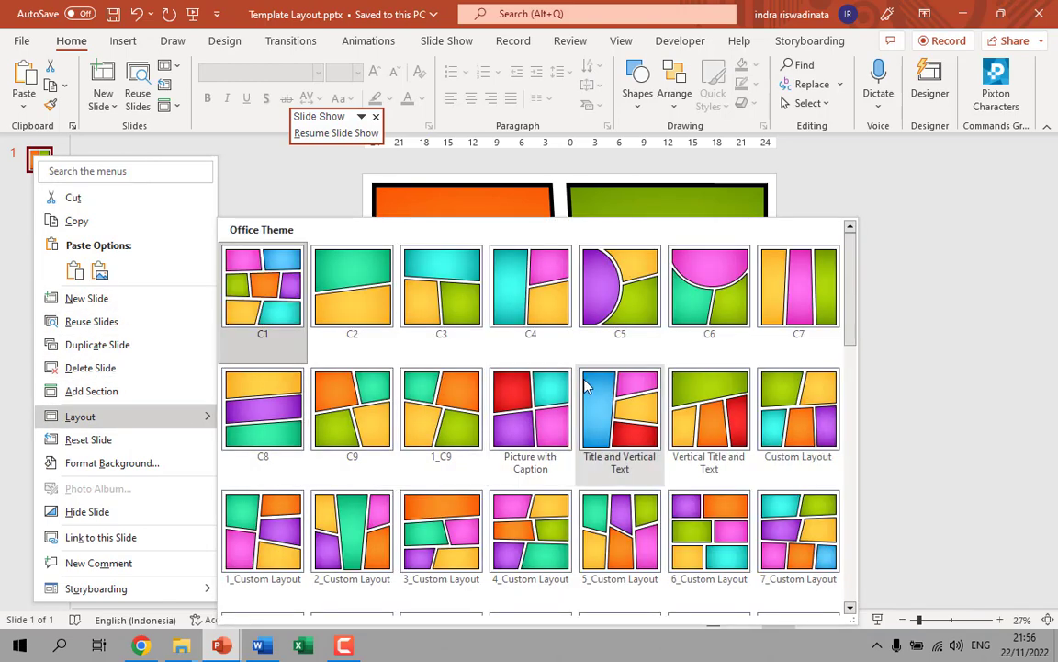
{"action": "scroll", "coordinate": [584, 393], "scroll_direction": "down", "scroll_amount": 5}
{"action": "scroll", "coordinate": [584, 392], "scroll_direction": "up", "scroll_amount": 2}
{"action": "scroll", "coordinate": [582, 392], "scroll_direction": "up", "scroll_amount": 3}
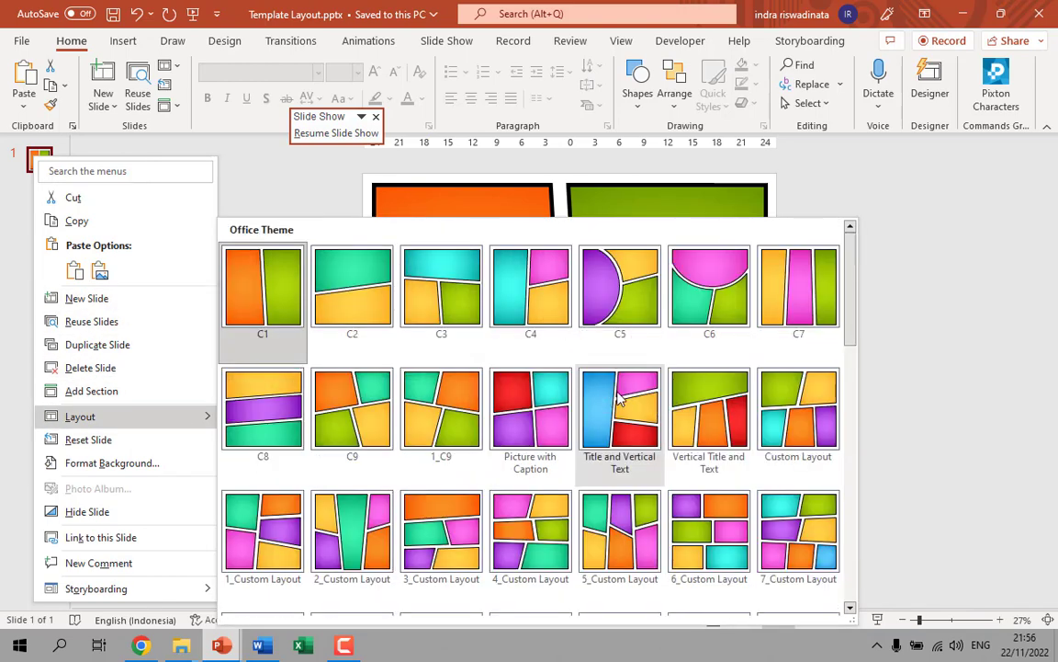
{"action": "scroll", "coordinate": [616, 392], "scroll_direction": "down", "scroll_amount": 5}
{"action": "scroll", "coordinate": [618, 393], "scroll_direction": "up", "scroll_amount": 5}
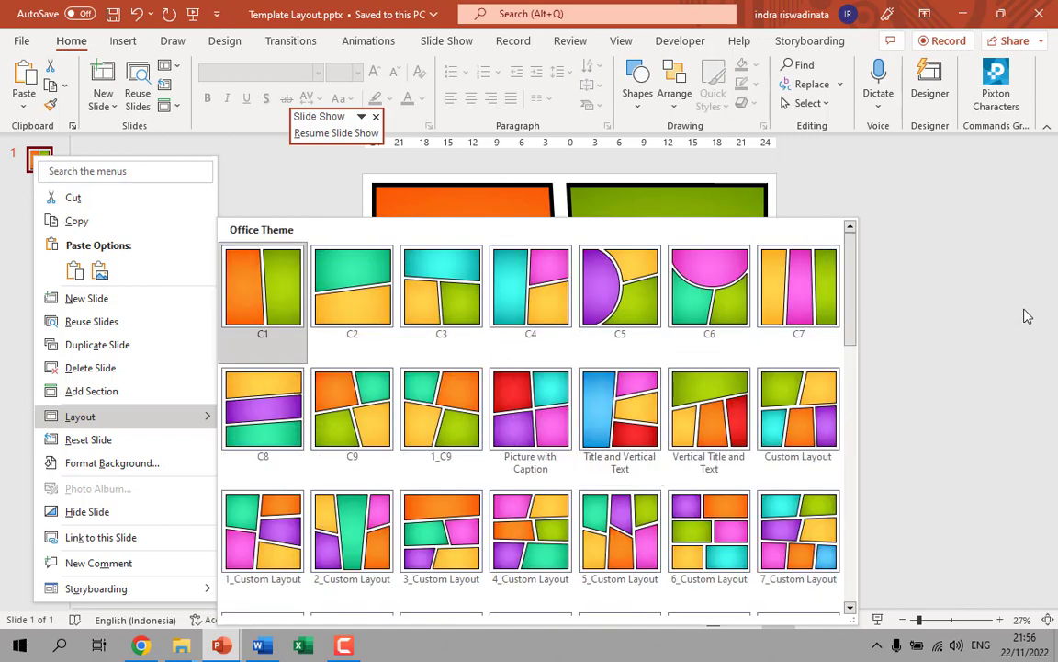
{"action": "left_click", "coordinate": [902, 276]}
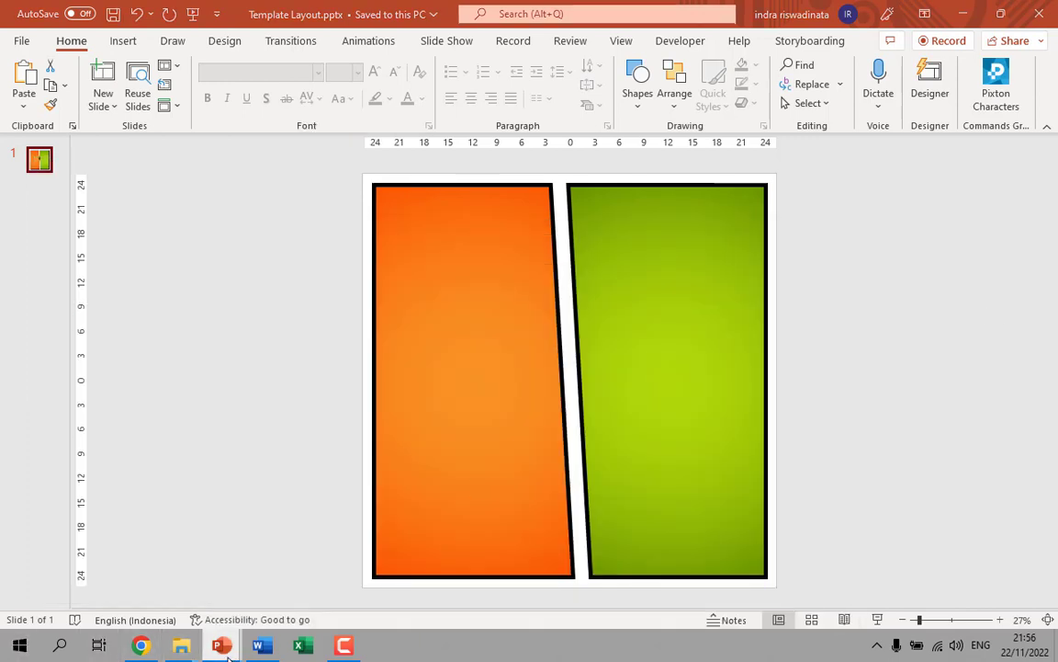
Review the first three slides of the Literasi Digital Comic deck
{"action": "mouse_move", "coordinate": [225, 648]}
{"action": "left_click", "coordinate": [272, 567]}
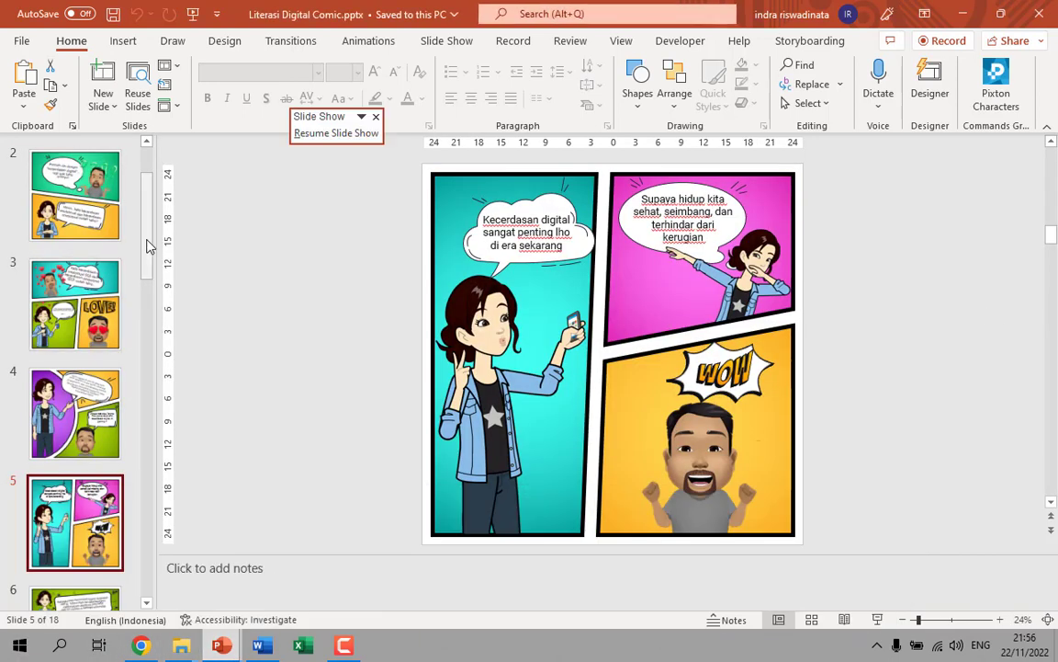
{"action": "scroll", "coordinate": [138, 241], "scroll_direction": "up", "scroll_amount": 5}
{"action": "left_click", "coordinate": [69, 221]}
{"action": "left_click", "coordinate": [64, 314]}
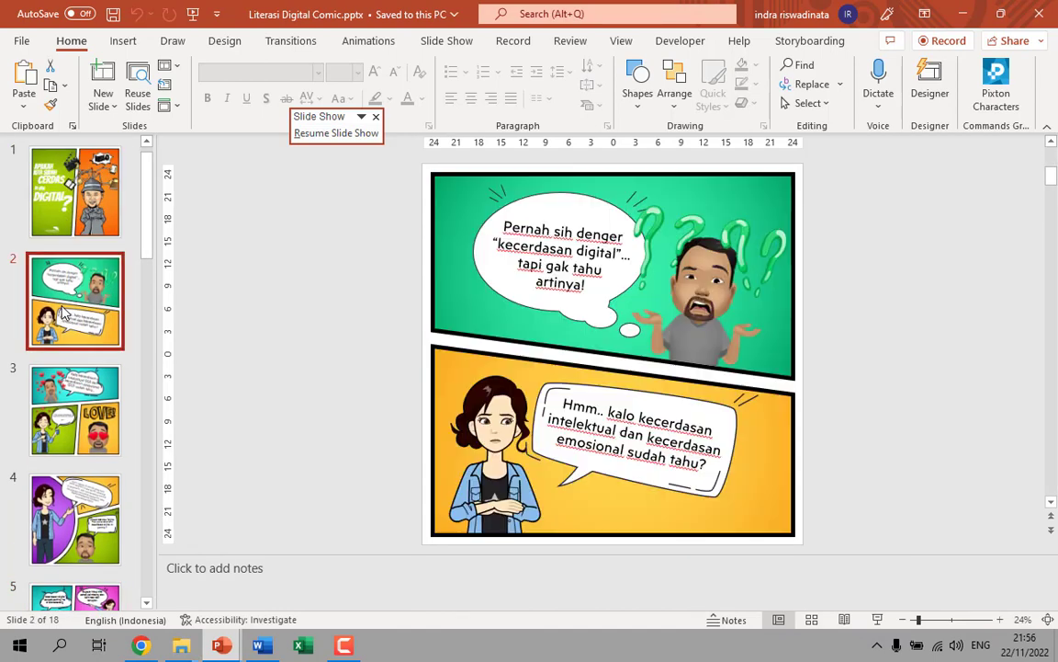
{"action": "left_click", "coordinate": [60, 386]}
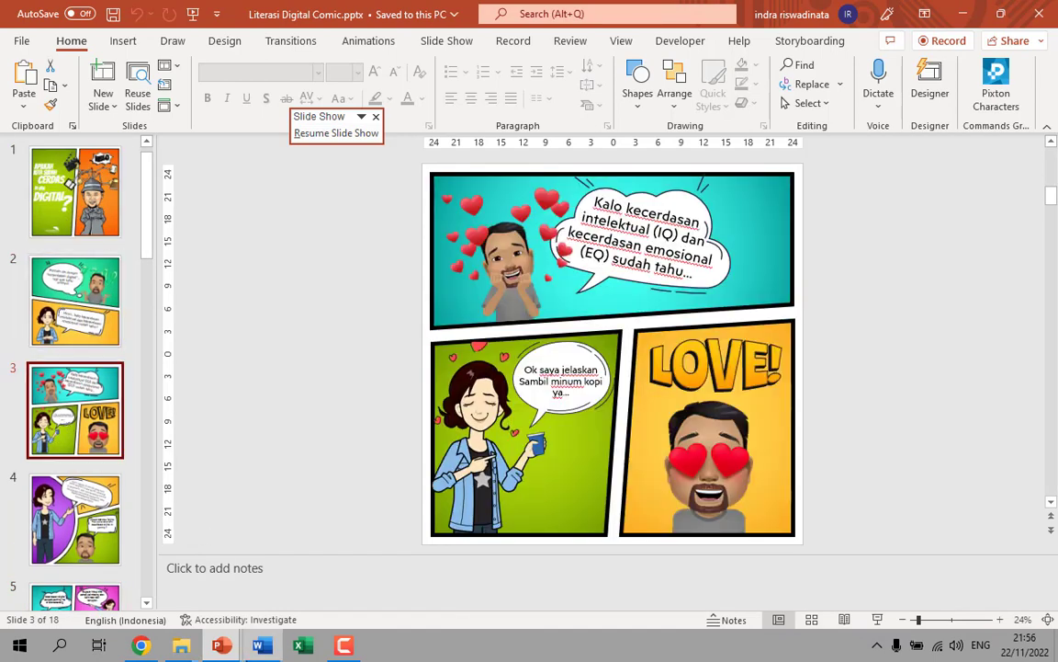
Return to the Template Layout slide and try to open the Pixton Characters pane
{"action": "mouse_move", "coordinate": [227, 634]}
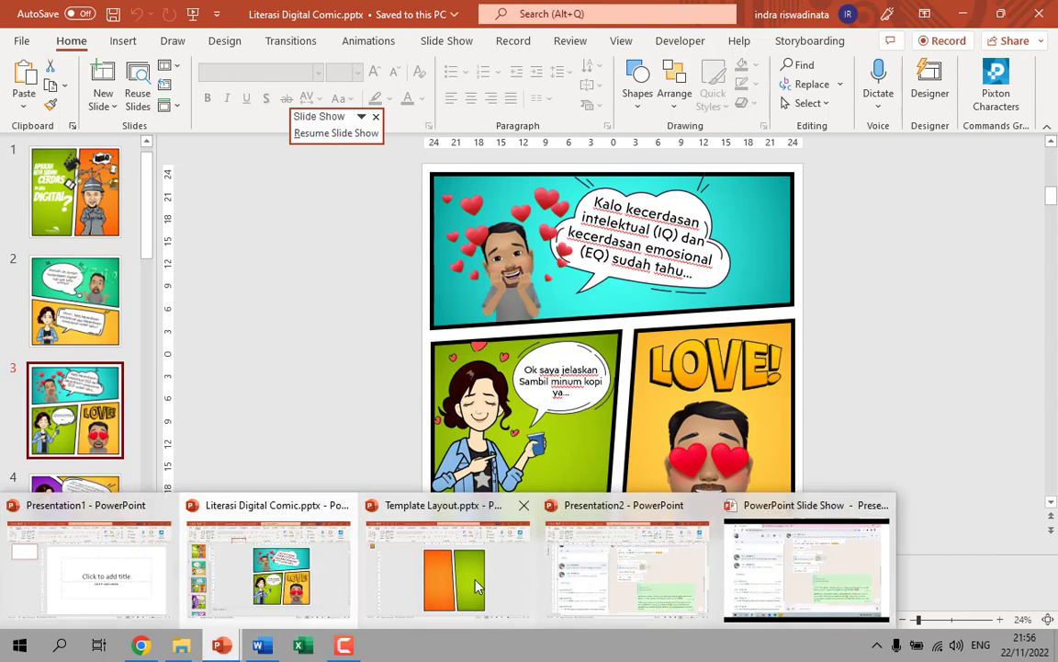
{"action": "left_click", "coordinate": [428, 523]}
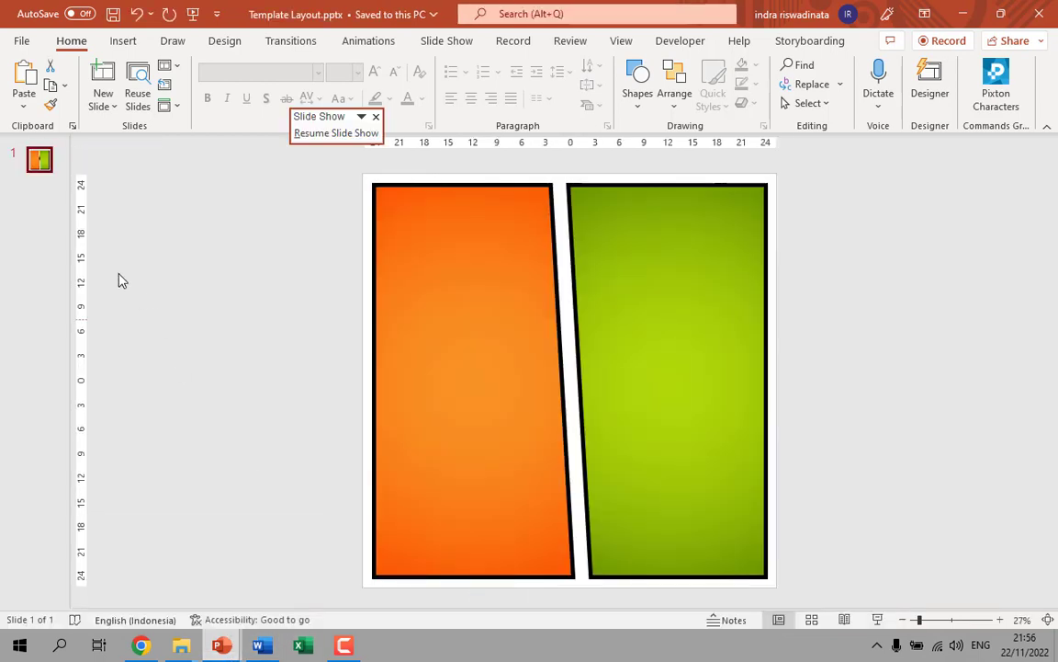
{"action": "right_click", "coordinate": [44, 169]}
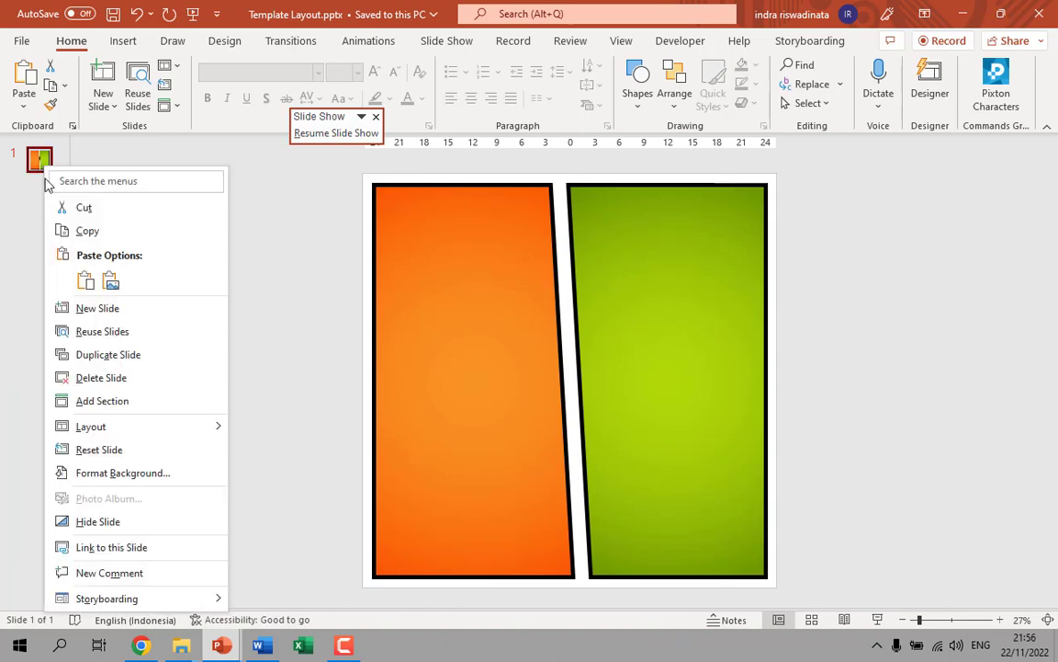
{"action": "left_click", "coordinate": [296, 232]}
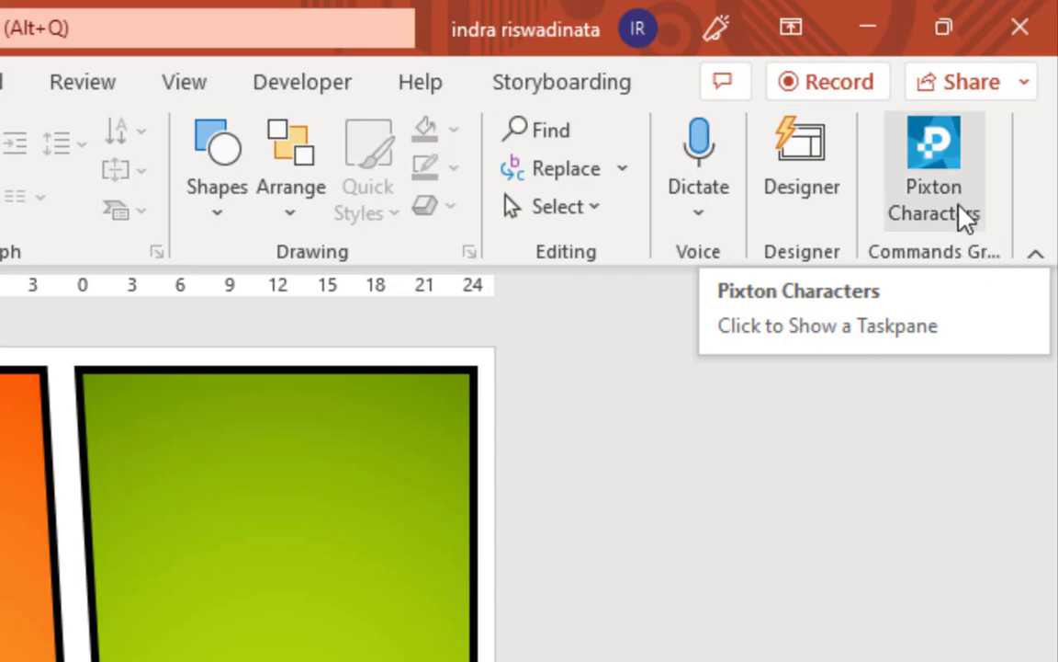
{"action": "left_click", "coordinate": [959, 227]}
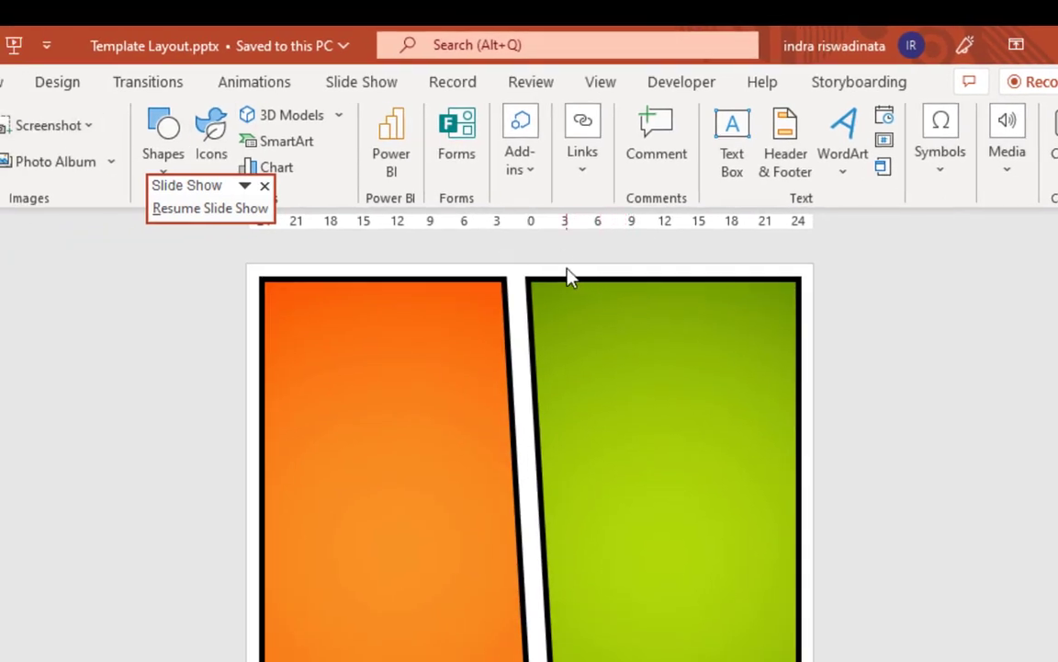
Search the Office Add-ins store for 'pixton' to find Pixton Comic Characters
{"action": "left_click", "coordinate": [524, 177]}
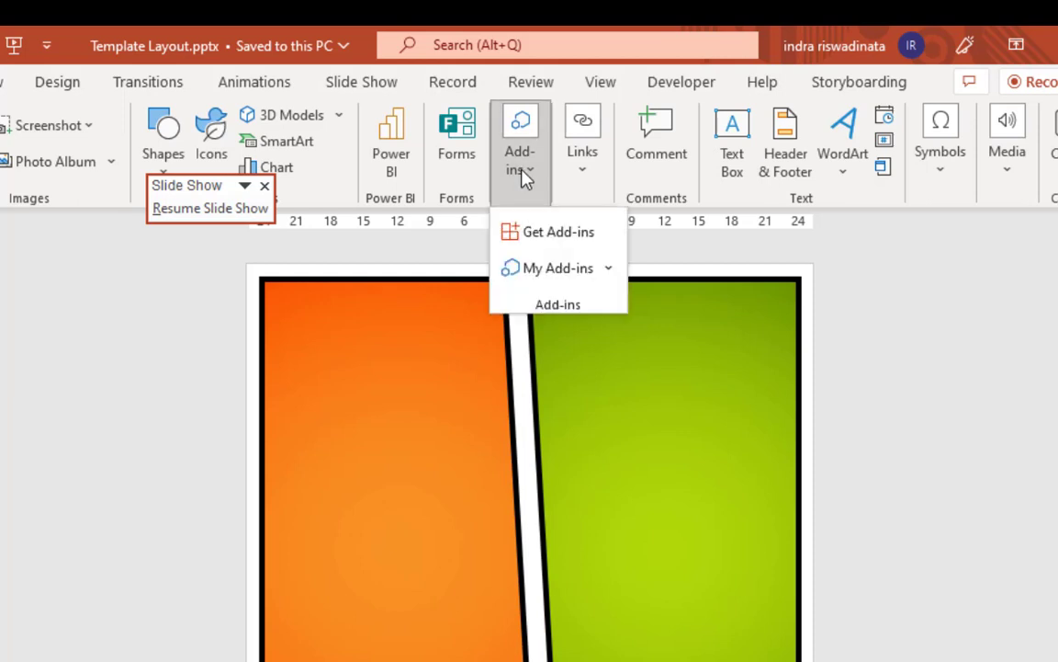
{"action": "left_click", "coordinate": [572, 241]}
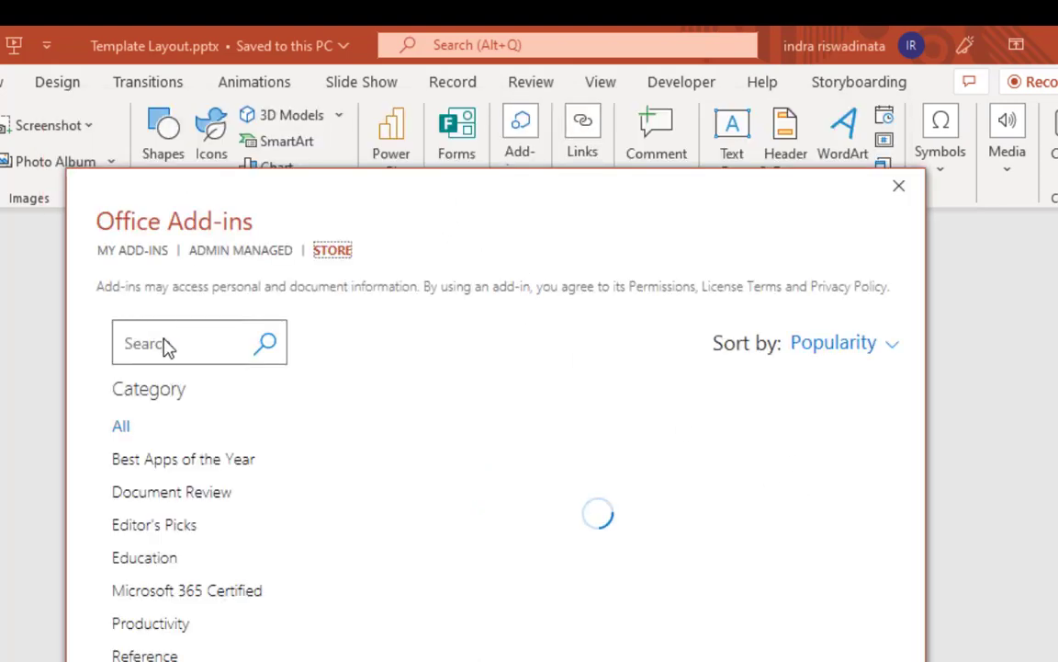
{"action": "left_click", "coordinate": [149, 344]}
{"action": "type", "text": "pixton"}
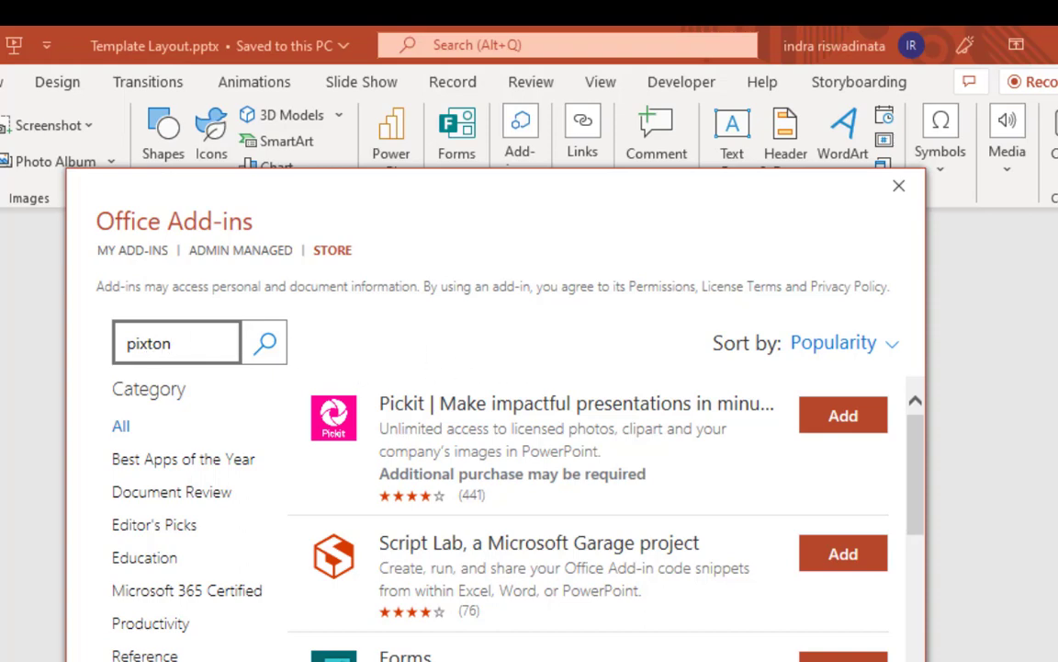
{"action": "left_click", "coordinate": [266, 345]}
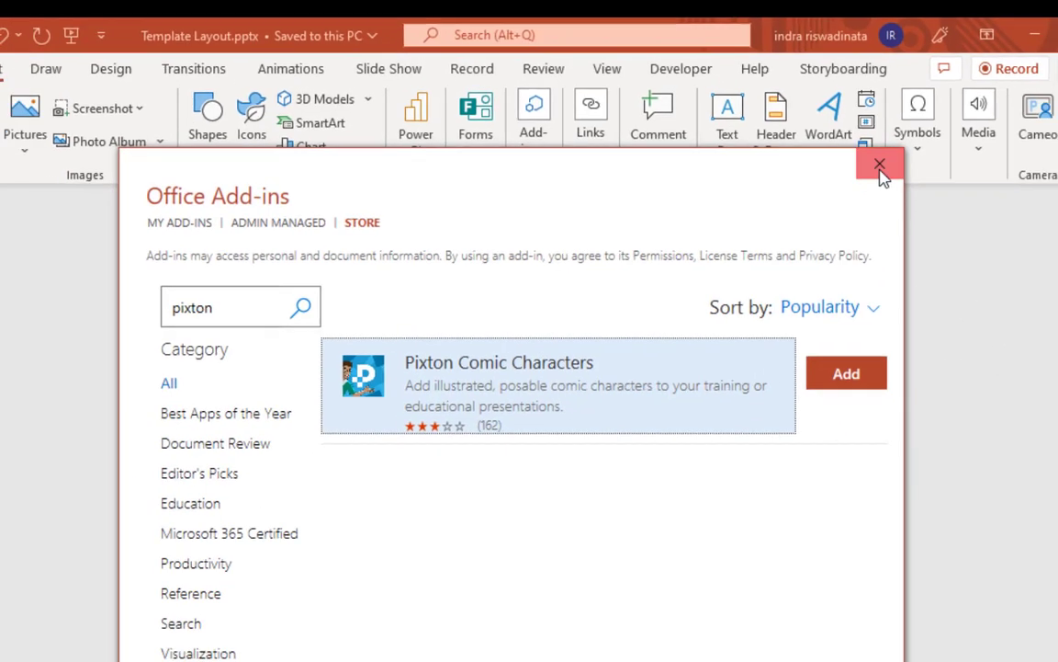
Close the Office Add-ins store and go back to the Home ribbon
{"action": "left_click", "coordinate": [893, 191]}
{"action": "left_click", "coordinate": [71, 44]}
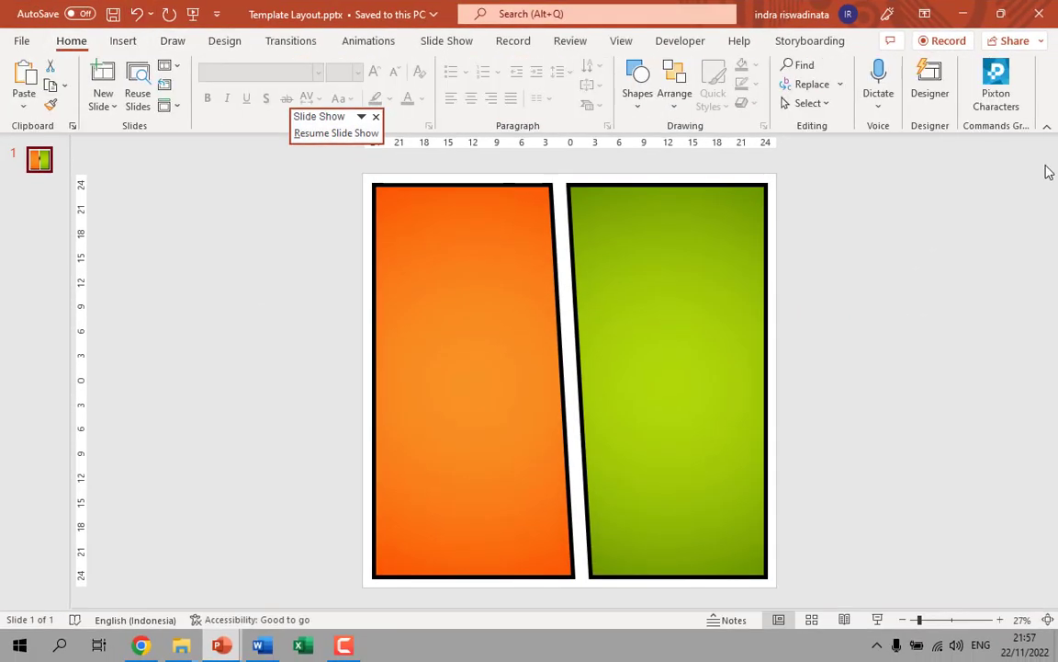
Open the Pixton Comic Characters pane, then switch to the Literasi Digital Comic deck
{"action": "left_click", "coordinate": [994, 88]}
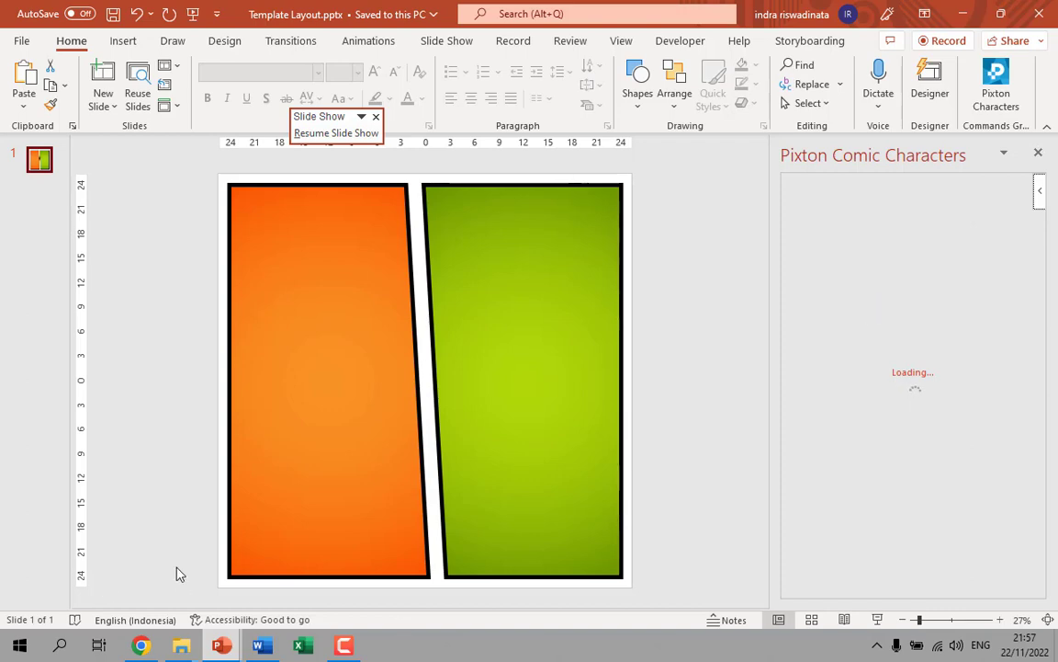
{"action": "mouse_move", "coordinate": [221, 645]}
{"action": "left_click", "coordinate": [287, 536]}
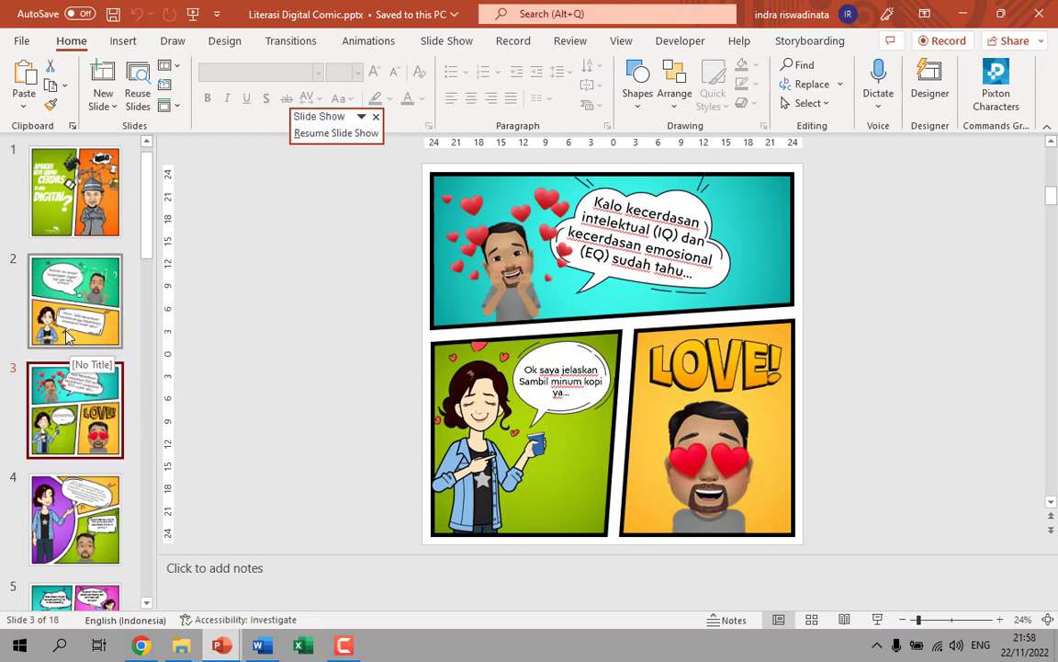
Inspect the characters on slides 2–3 and the purple panel and man's picture on slide 4
{"action": "left_click", "coordinate": [69, 336]}
{"action": "left_click", "coordinate": [490, 437]}
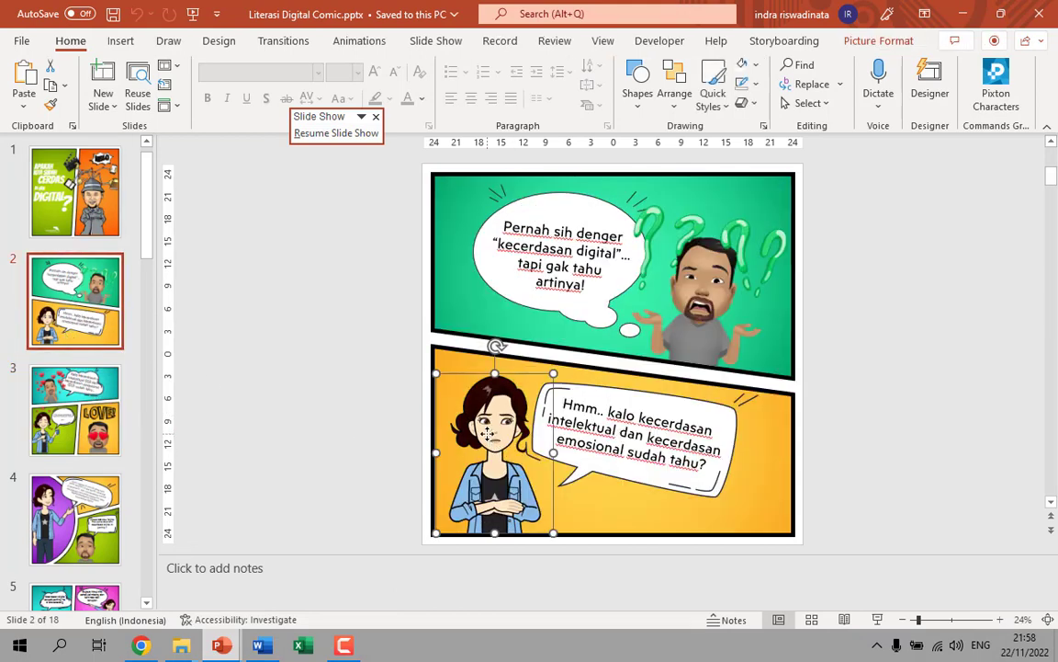
{"action": "left_click", "coordinate": [75, 376]}
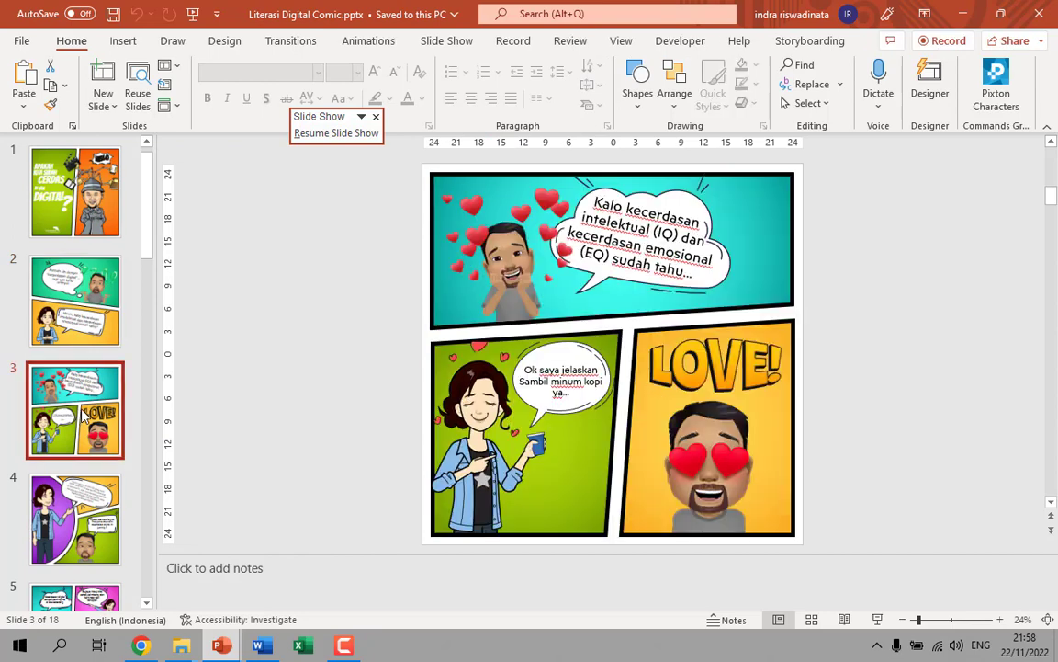
{"action": "left_click", "coordinate": [465, 473]}
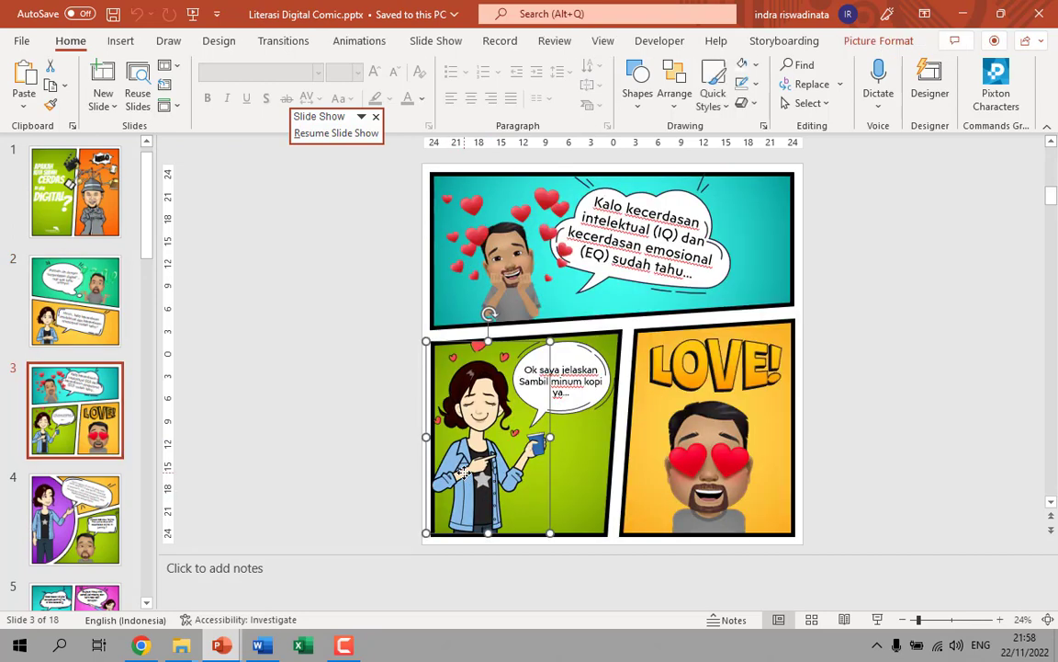
{"action": "left_click", "coordinate": [64, 496]}
{"action": "left_click", "coordinate": [504, 385]}
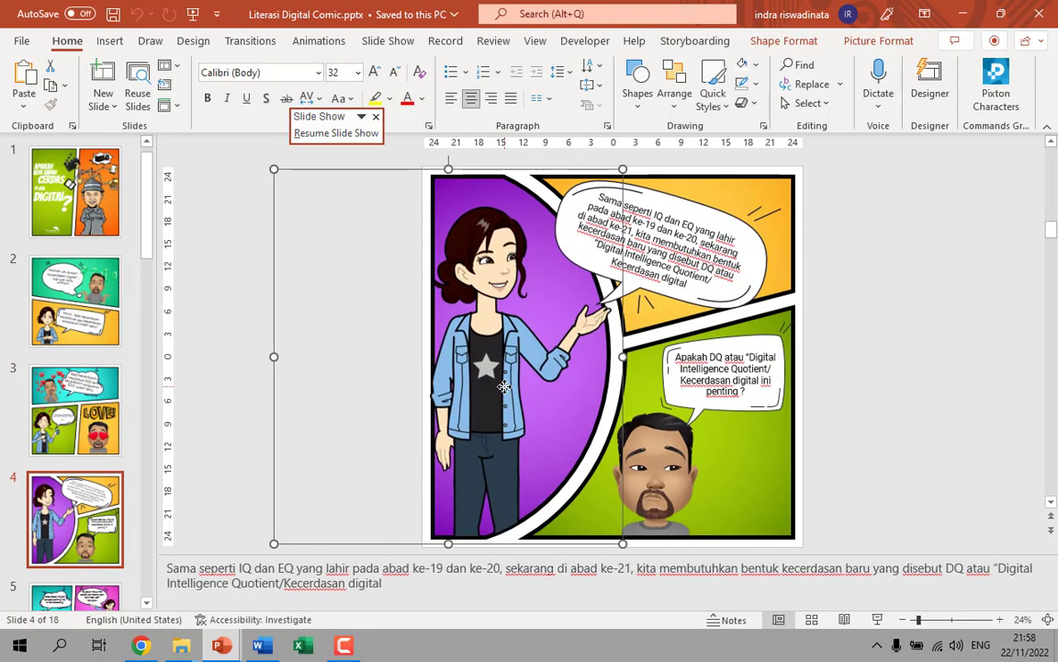
{"action": "left_click", "coordinate": [673, 496]}
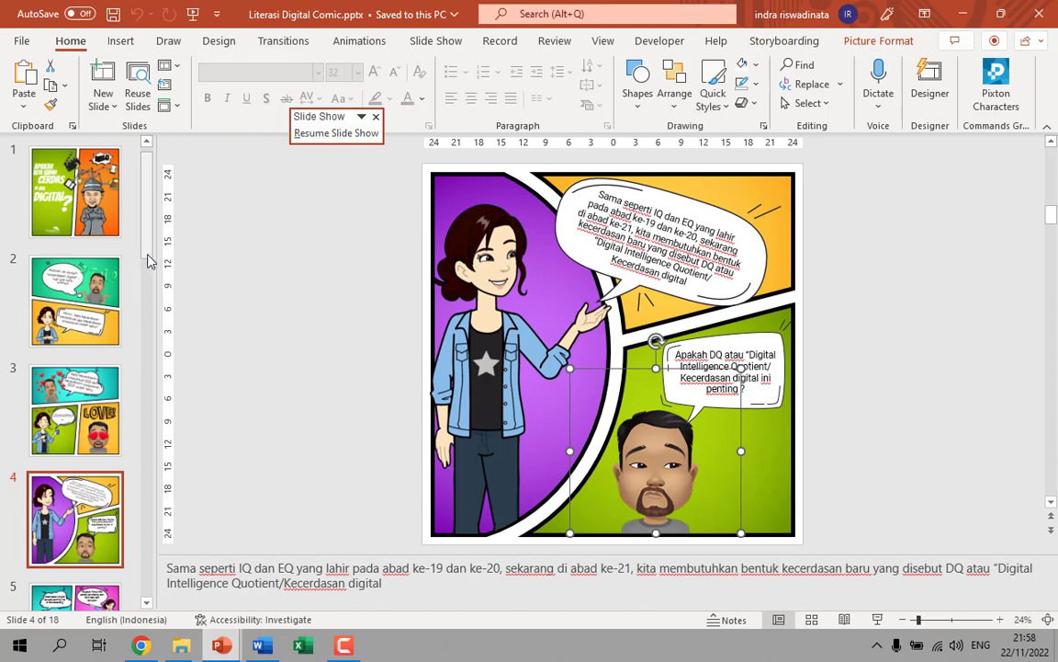
Move through the thumbnails to slides 5 and 6, the Kecerdasan Digital page
{"action": "left_click", "coordinate": [94, 301]}
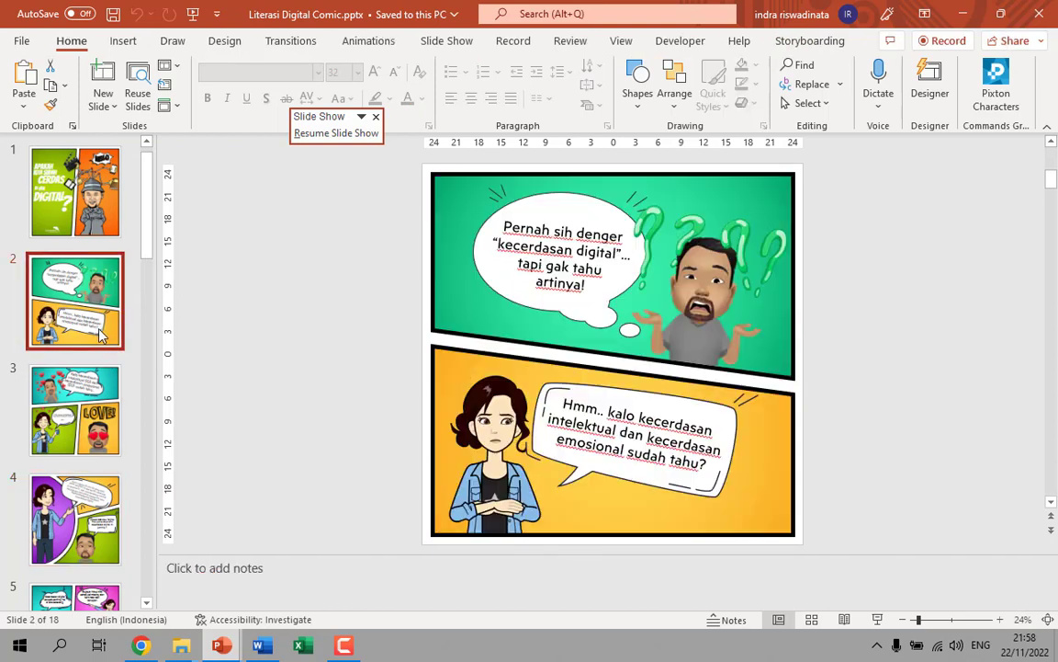
{"action": "scroll", "coordinate": [92, 510], "scroll_direction": "down", "scroll_amount": 5}
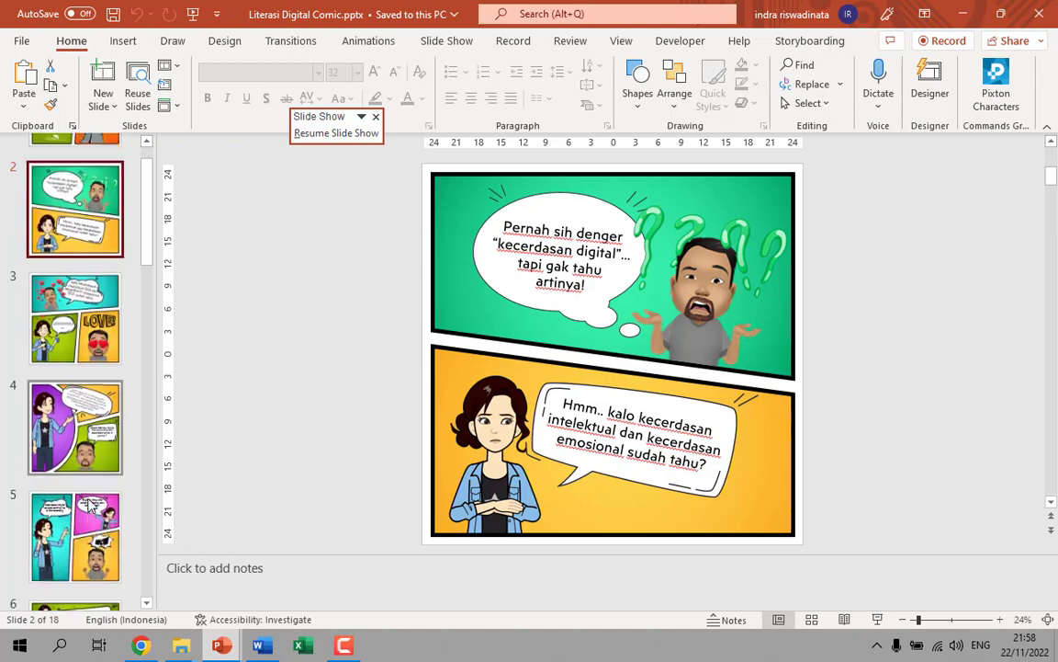
{"action": "scroll", "coordinate": [92, 510], "scroll_direction": "down", "scroll_amount": 1}
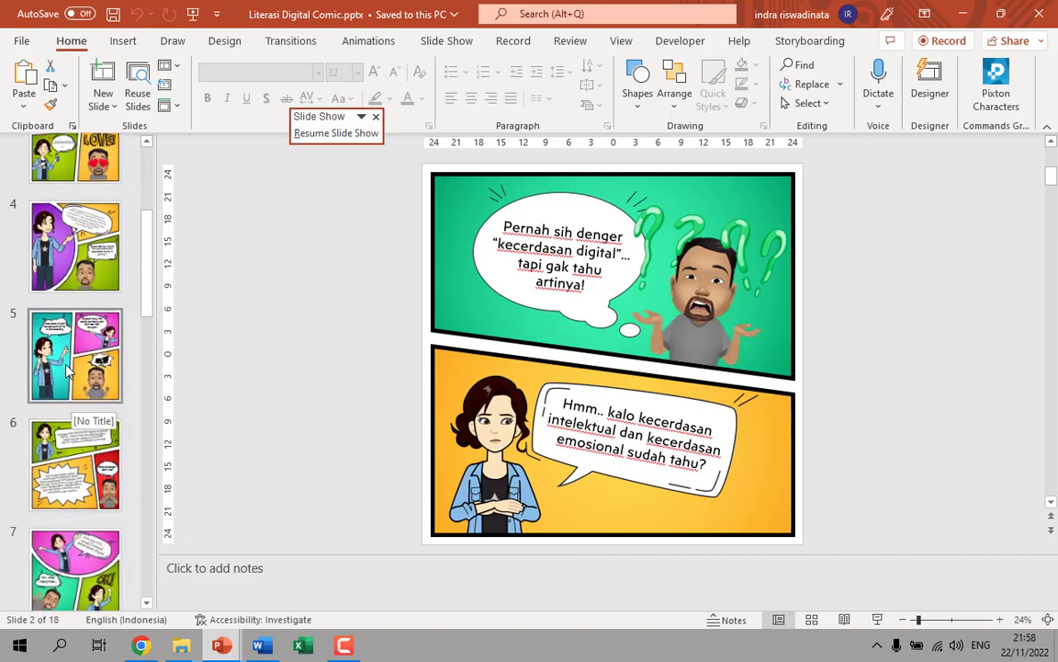
{"action": "left_click", "coordinate": [73, 391]}
{"action": "left_click", "coordinate": [69, 444]}
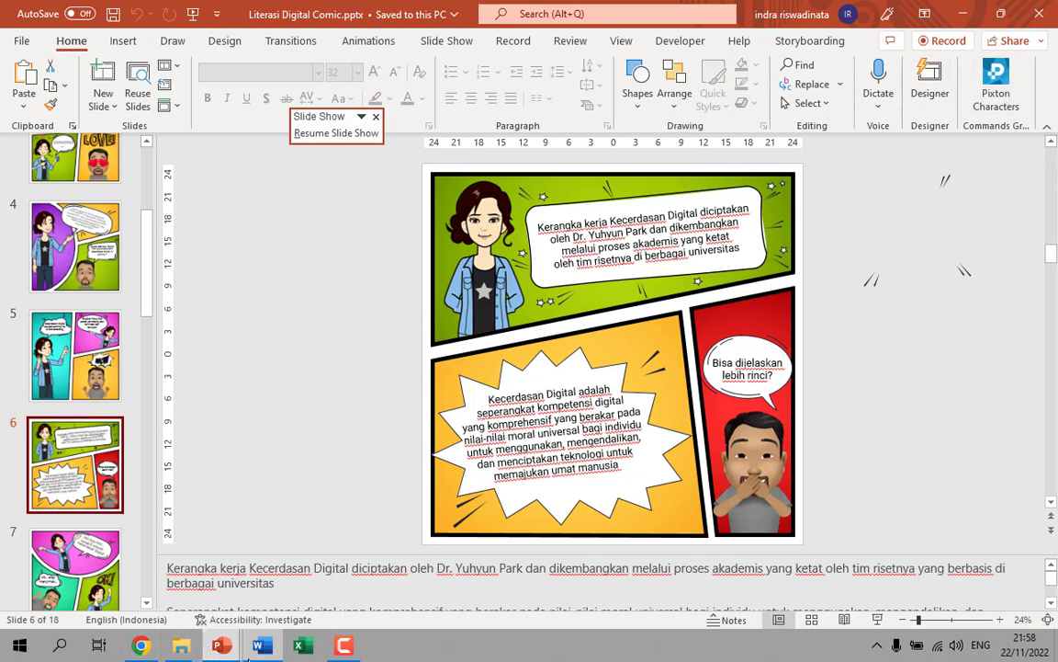
{"action": "mouse_move", "coordinate": [221, 645]}
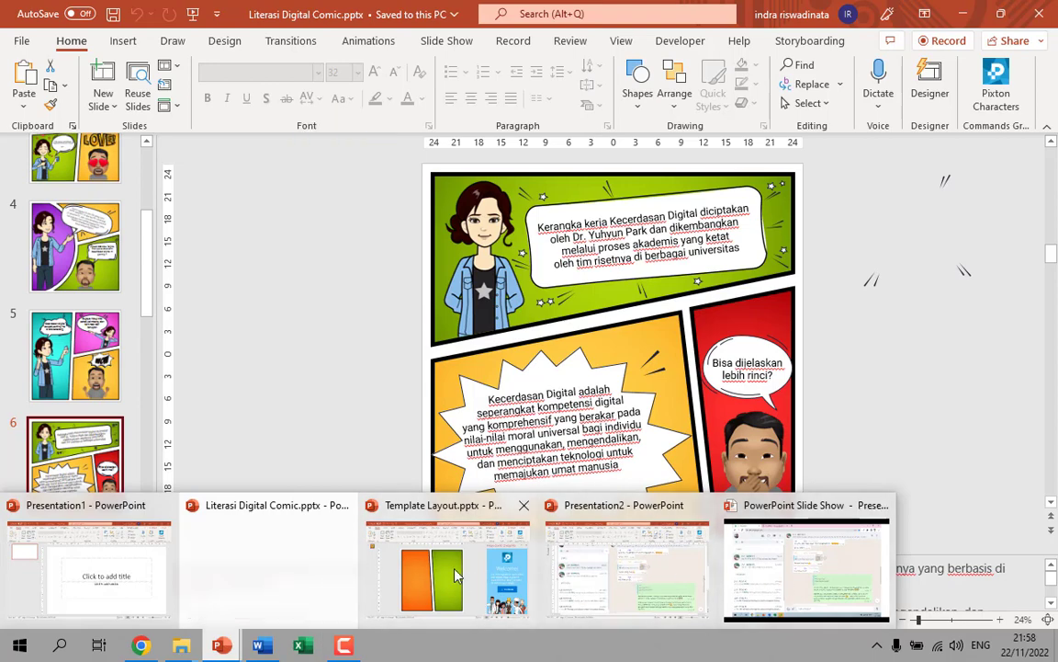
Return to the Template Layout presentation and choose the first body type in Pixton Characters
{"action": "left_click", "coordinate": [447, 565]}
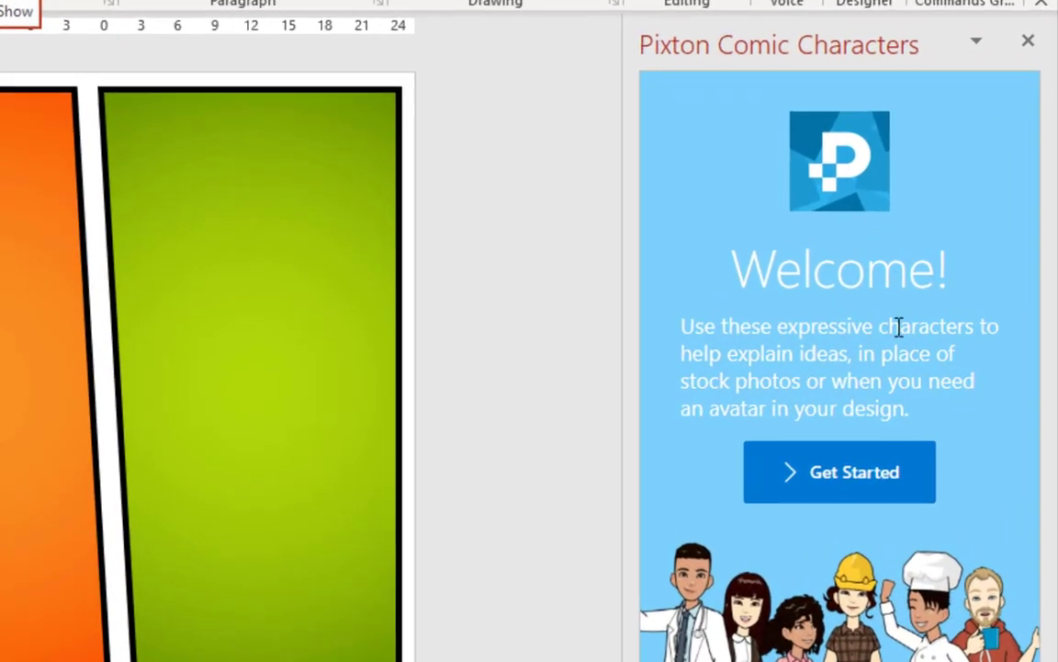
{"action": "left_click", "coordinate": [830, 488]}
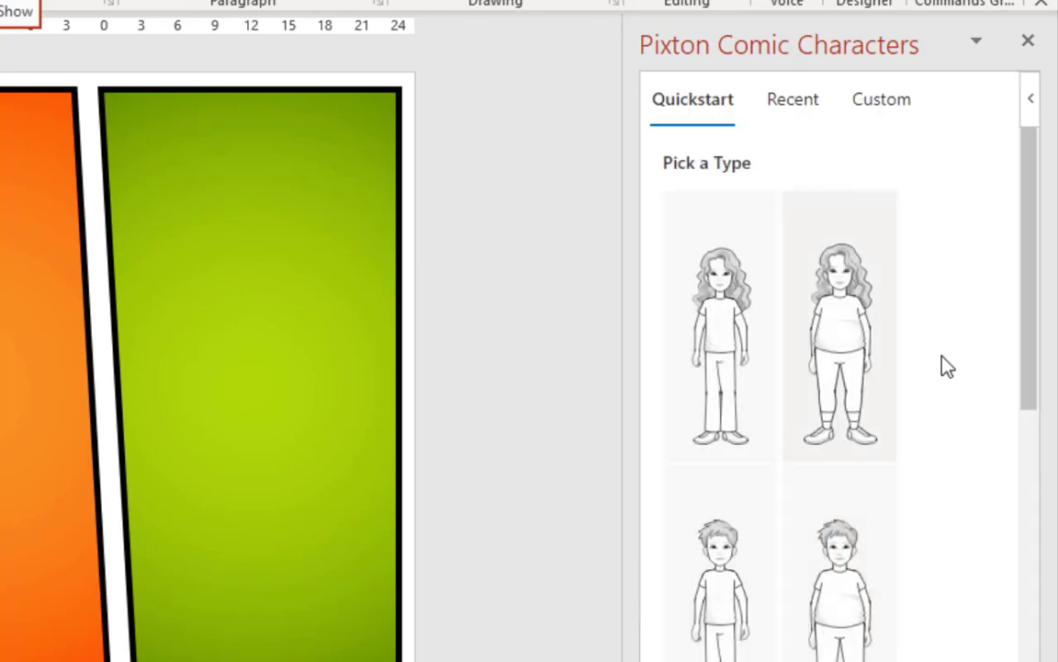
{"action": "mouse_move", "coordinate": [1035, 248]}
{"action": "left_mouse_down"}
{"action": "mouse_move", "coordinate": [1051, 452]}
{"action": "mouse_move", "coordinate": [1054, 225]}
{"action": "mouse_move", "coordinate": [1047, 484]}
{"action": "mouse_move", "coordinate": [1039, 224]}
{"action": "left_mouse_up"}
{"action": "scroll", "coordinate": [866, 432], "scroll_direction": "down", "scroll_amount": 3}
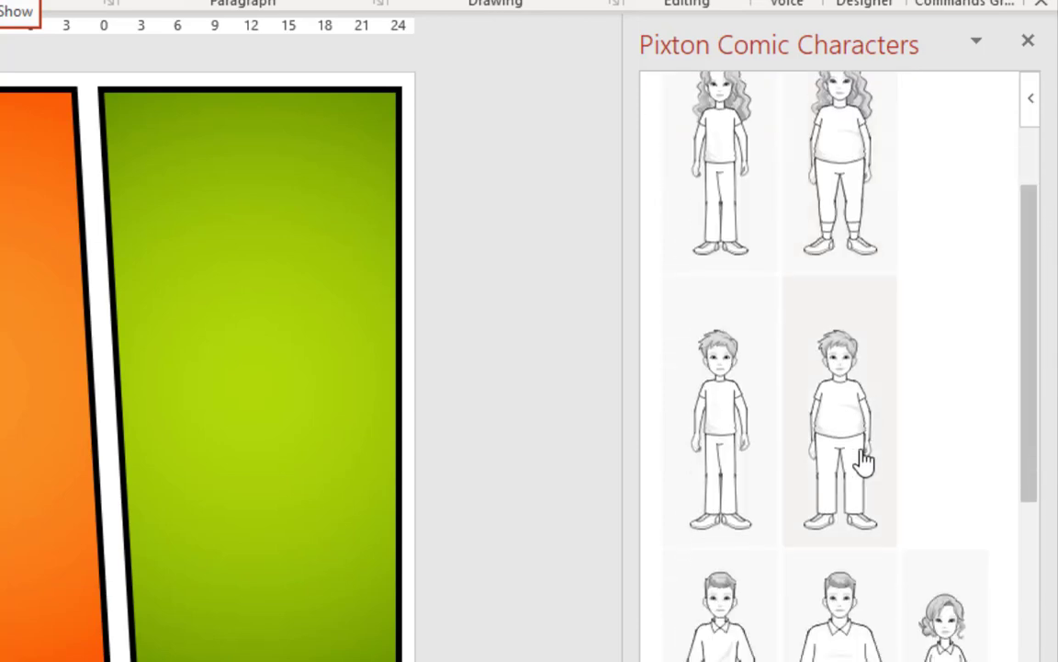
{"action": "scroll", "coordinate": [863, 514], "scroll_direction": "down", "scroll_amount": 1}
{"action": "scroll", "coordinate": [919, 504], "scroll_direction": "down", "scroll_amount": 1}
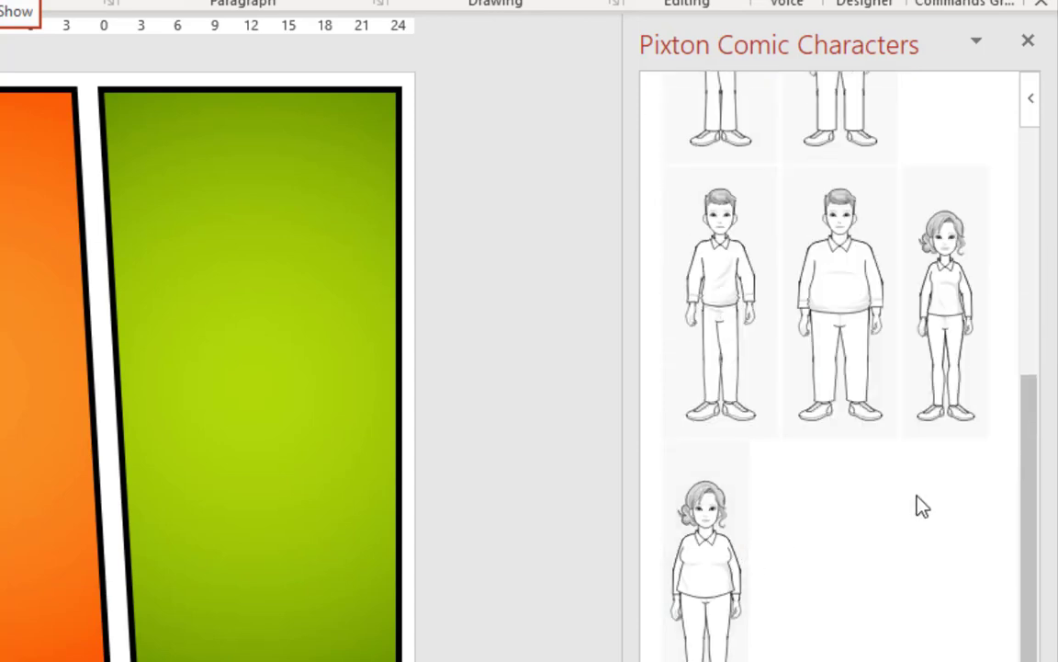
{"action": "scroll", "coordinate": [779, 373], "scroll_direction": "up", "scroll_amount": 5}
{"action": "scroll", "coordinate": [770, 335], "scroll_direction": "up", "scroll_amount": 3}
{"action": "left_click", "coordinate": [713, 327]}
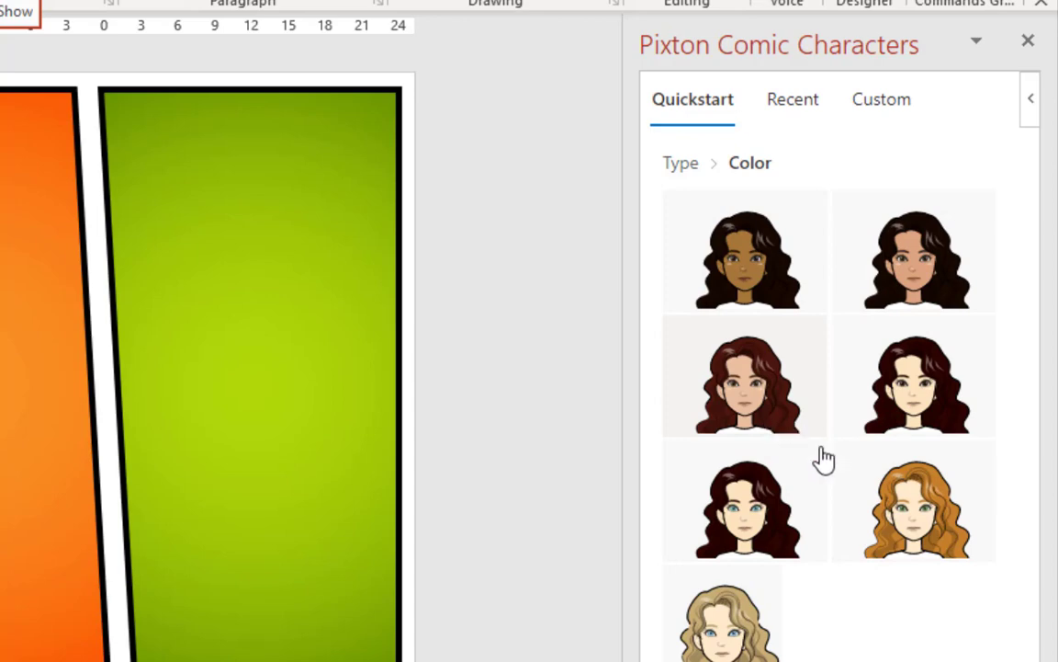
Give the character the second skin tone, long wavy hair and the red hijab with blue jacket outfit
{"action": "left_click", "coordinate": [919, 279]}
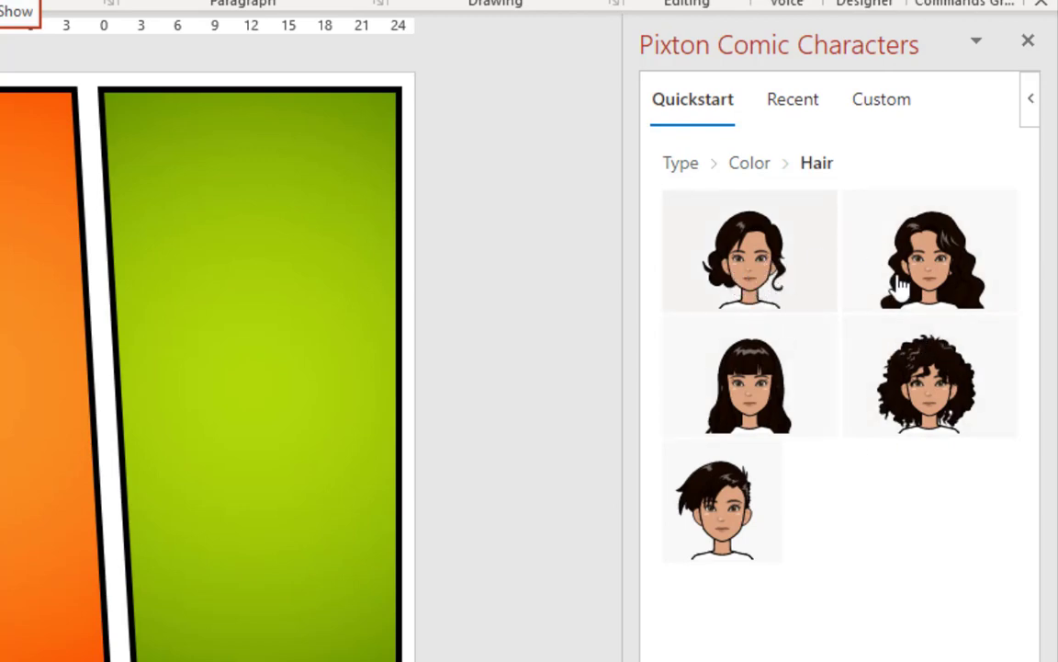
{"action": "left_click", "coordinate": [936, 283]}
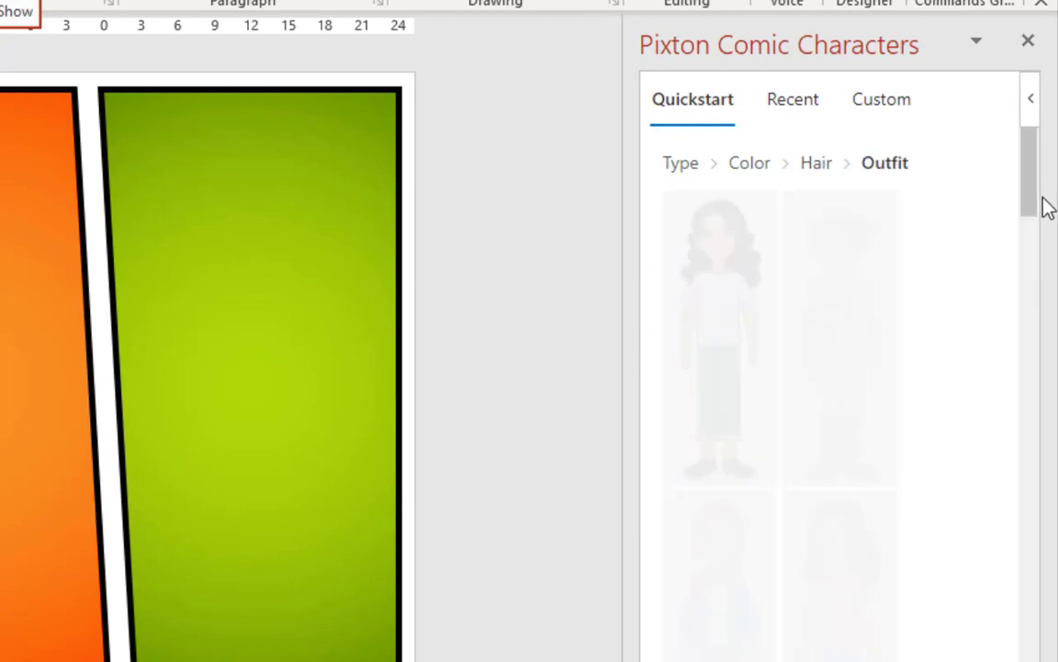
{"action": "scroll", "coordinate": [1031, 193], "scroll_direction": "down", "scroll_amount": 1}
{"action": "scroll", "coordinate": [1031, 193], "scroll_direction": "down", "scroll_amount": 5}
{"action": "scroll", "coordinate": [1029, 275], "scroll_direction": "up", "scroll_amount": 3}
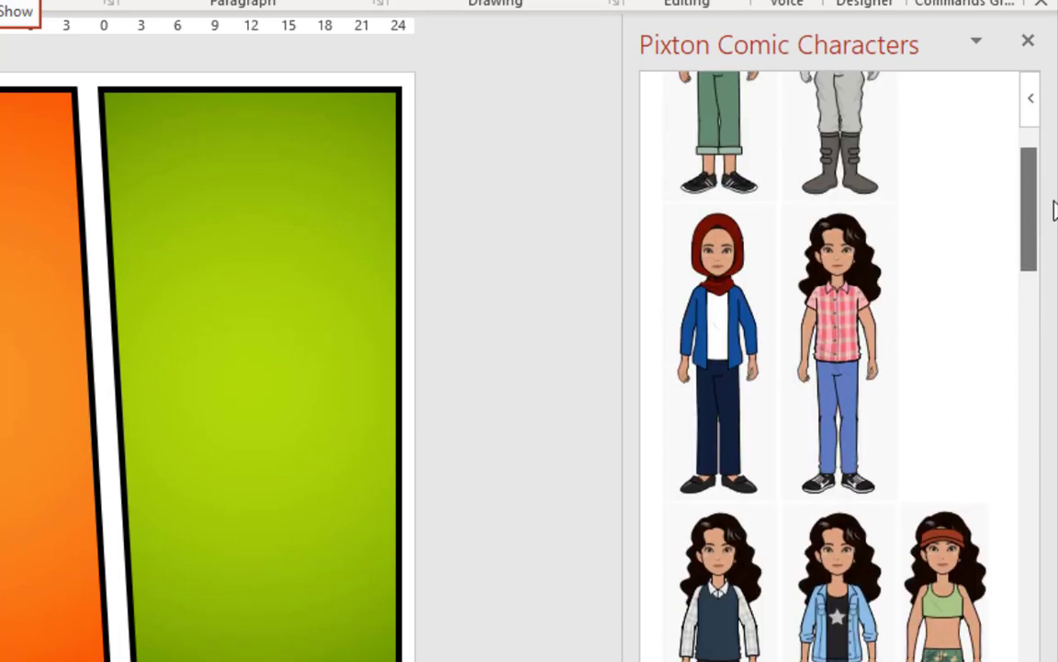
{"action": "scroll", "coordinate": [740, 319], "scroll_direction": "down", "scroll_amount": 1}
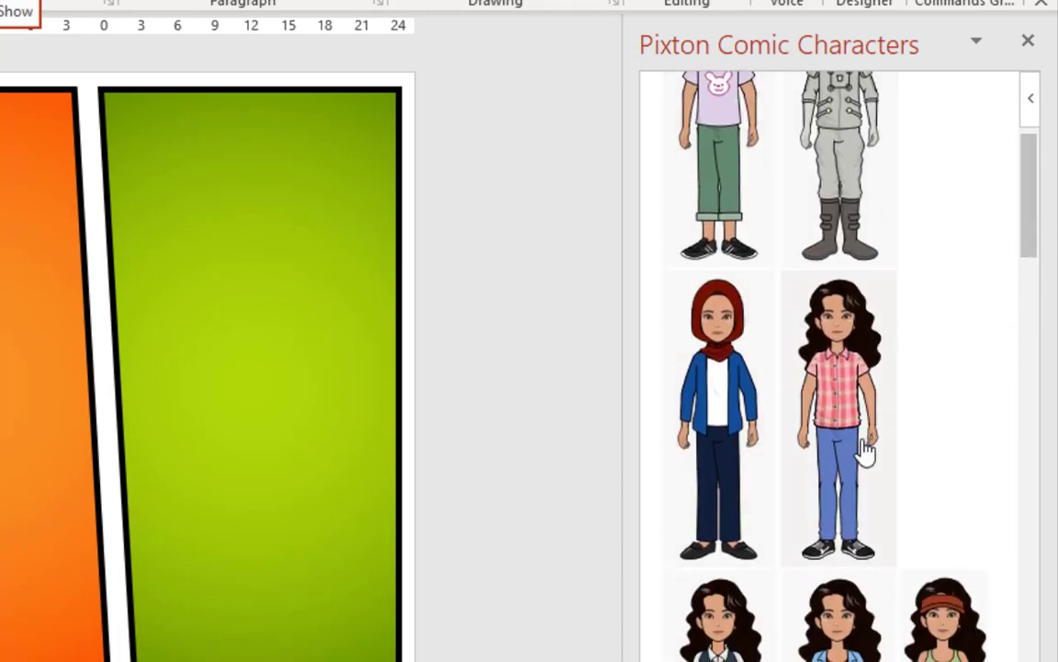
{"action": "left_click", "coordinate": [732, 430]}
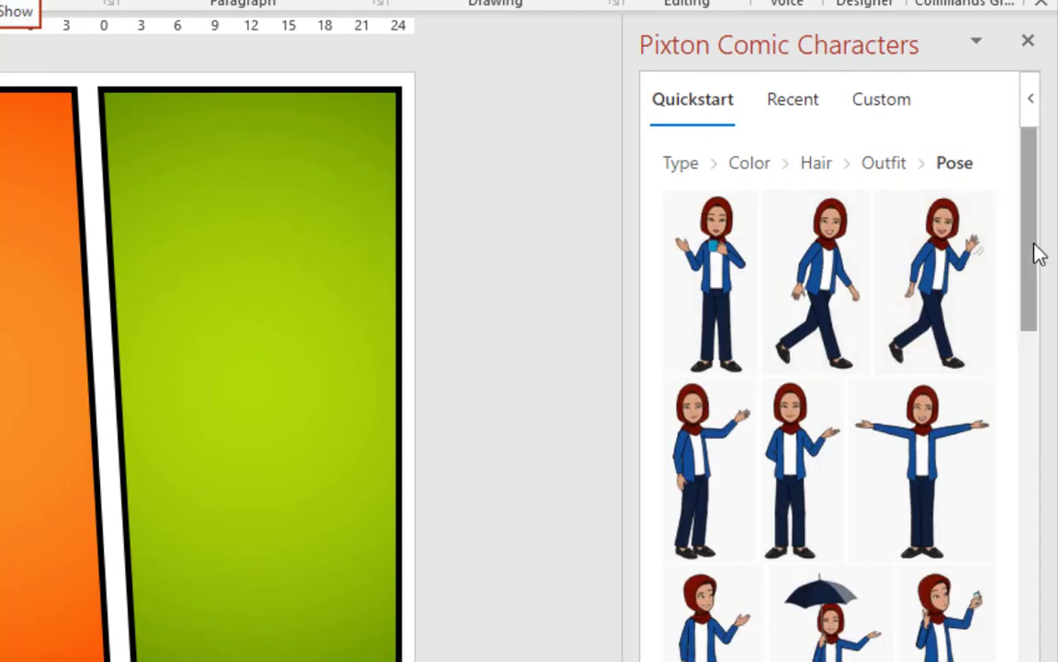
{"action": "scroll", "coordinate": [1043, 279], "scroll_direction": "down", "scroll_amount": 1}
{"action": "mouse_move", "coordinate": [1043, 278]}
{"action": "left_mouse_down"}
{"action": "mouse_move", "coordinate": [1050, 630]}
{"action": "mouse_move", "coordinate": [1015, 260]}
{"action": "left_mouse_up"}
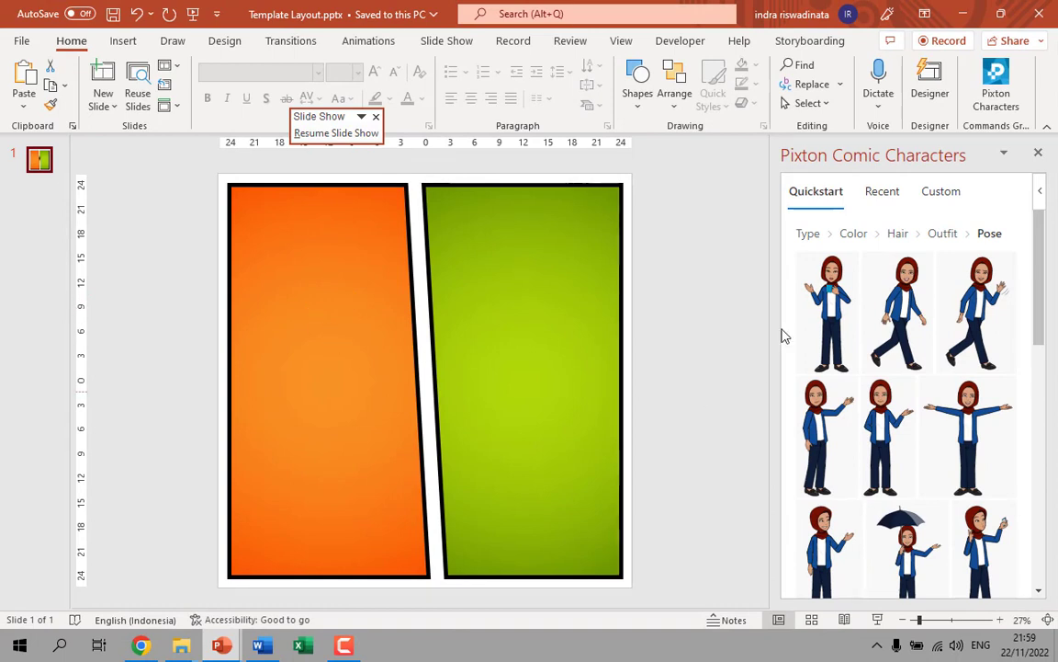
Insert the first pose, the woman holding a cup, and move her into the orange panel
{"action": "left_click", "coordinate": [838, 325]}
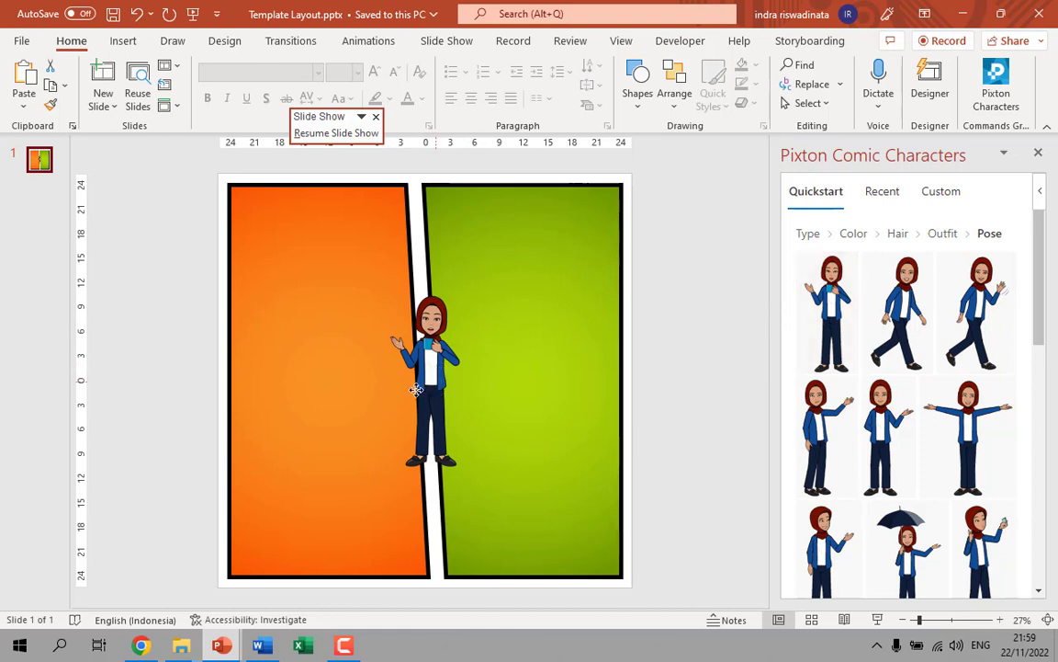
{"action": "left_click_drag", "start_coordinate": [416, 389], "coordinate": [316, 488]}
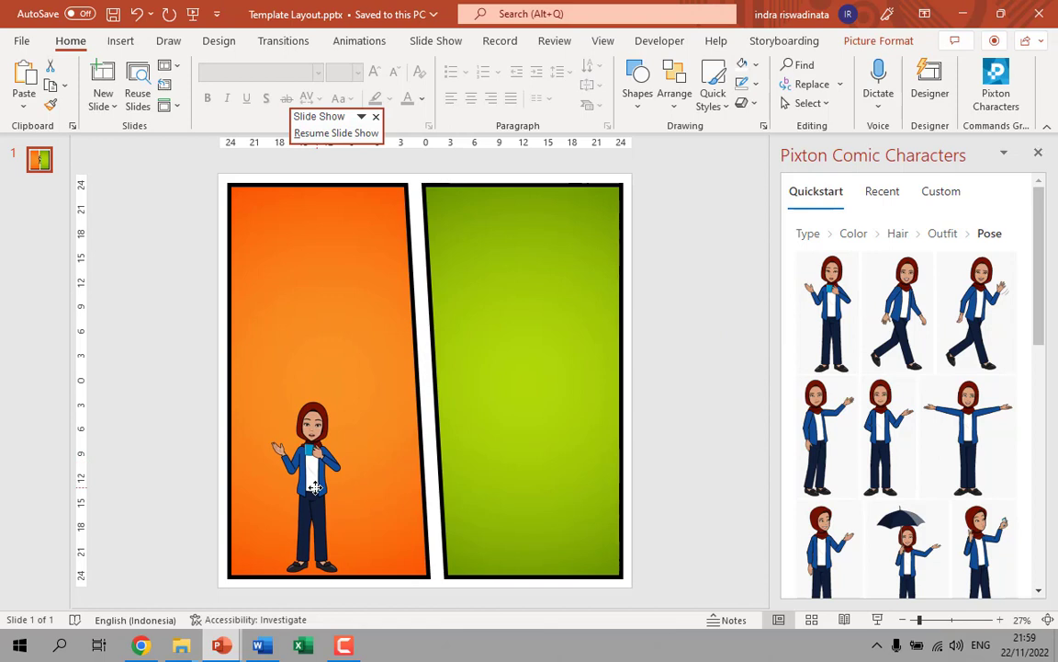
{"action": "left_click", "coordinate": [316, 488]}
Enlarge and reposition the woman so she fills the orange panel's lower left
{"action": "mouse_move", "coordinate": [343, 397]}
{"action": "left_mouse_down"}
{"action": "mouse_move", "coordinate": [423, 276]}
{"action": "mouse_move", "coordinate": [329, 289]}
{"action": "left_mouse_up"}
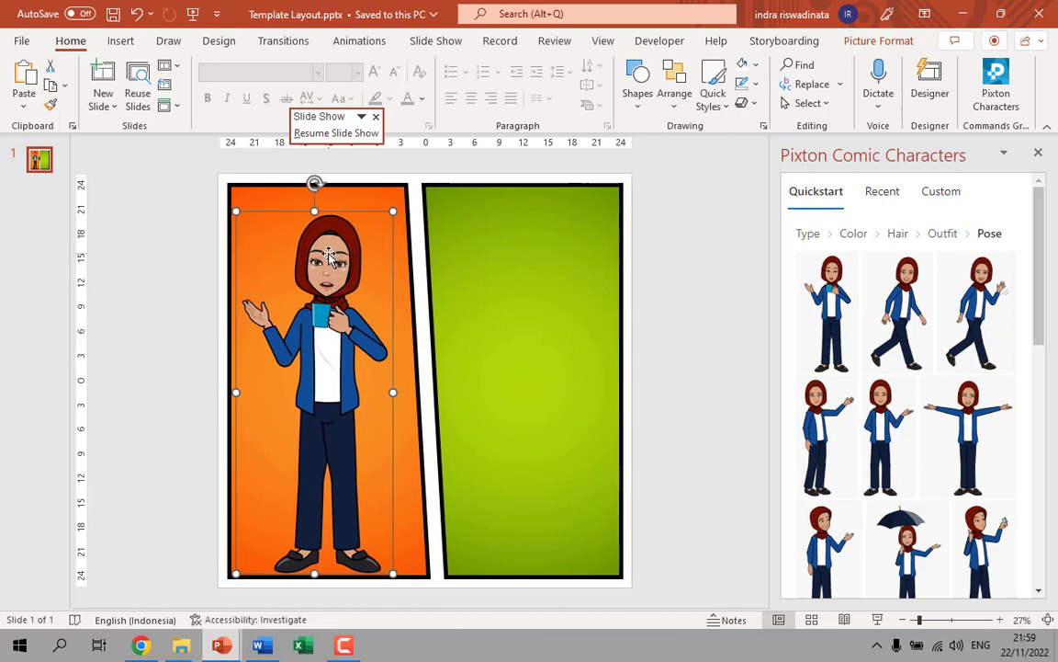
{"action": "left_click_drag", "start_coordinate": [336, 289], "coordinate": [331, 391]}
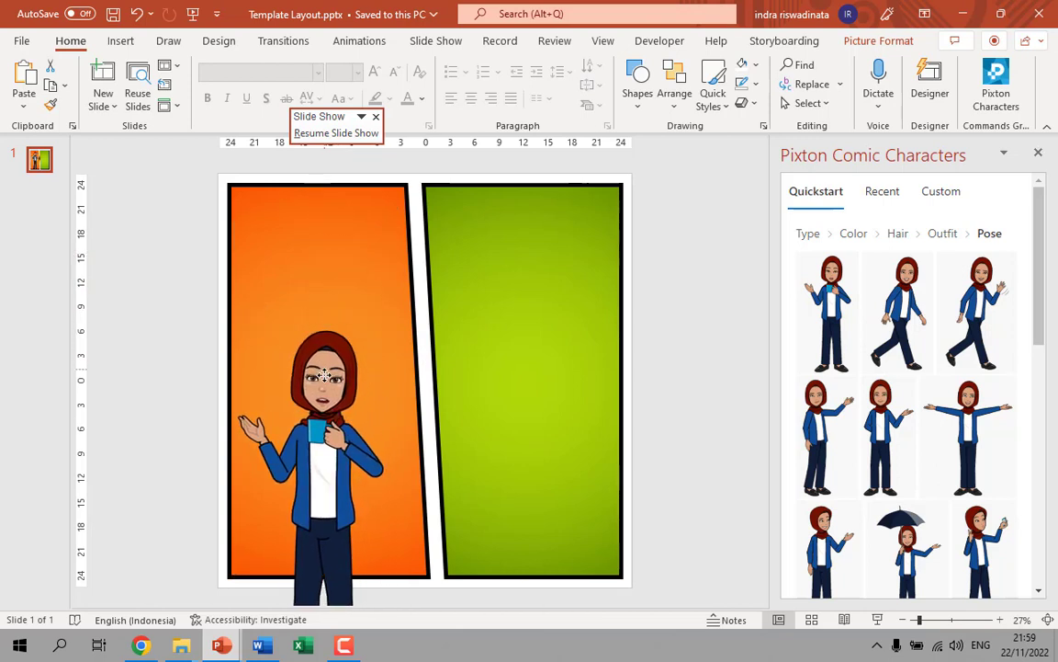
{"action": "left_click_drag", "start_coordinate": [343, 483], "coordinate": [329, 520]}
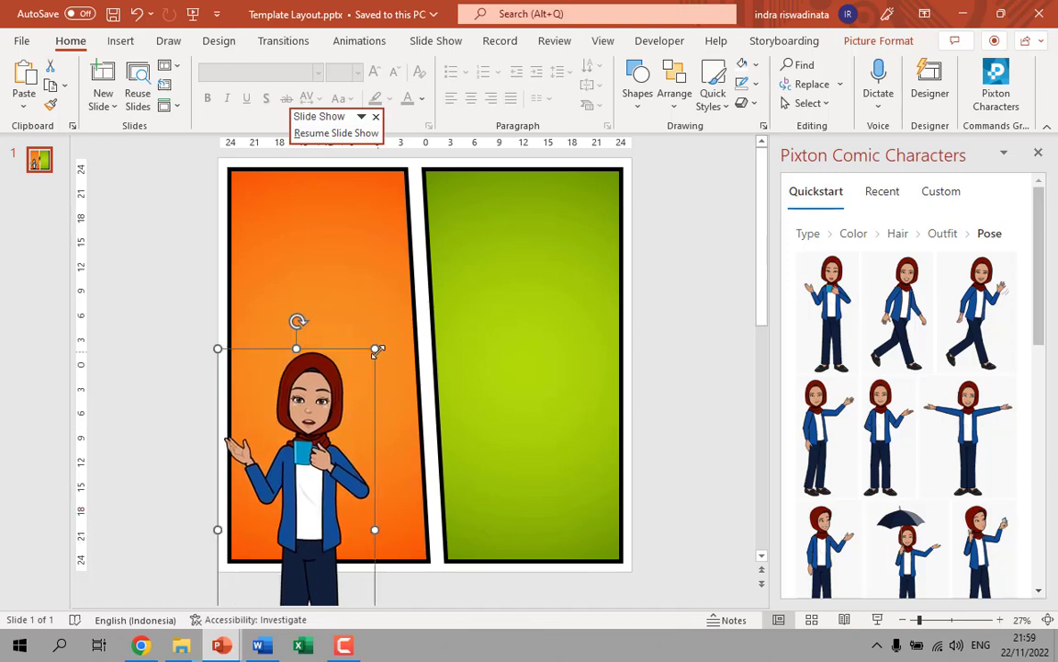
{"action": "left_click_drag", "start_coordinate": [376, 349], "coordinate": [389, 307]}
{"action": "mouse_move", "coordinate": [338, 346]}
{"action": "left_mouse_down"}
{"action": "mouse_move", "coordinate": [358, 352]}
{"action": "mouse_move", "coordinate": [333, 386]}
{"action": "left_mouse_up"}
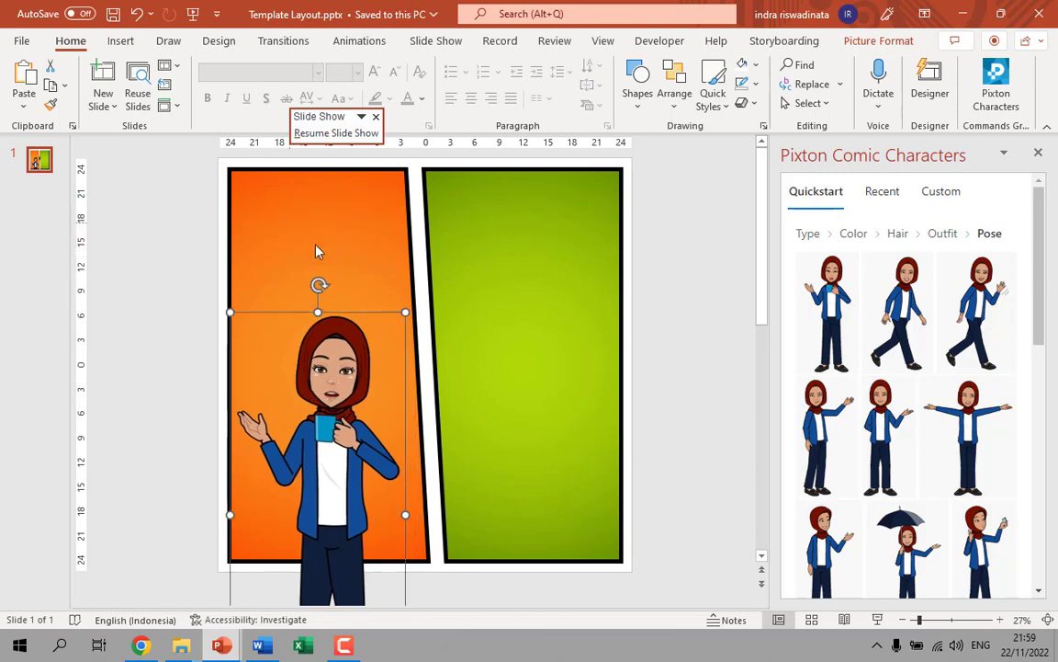
{"action": "scroll", "coordinate": [404, 459], "scroll_direction": "down", "scroll_amount": 1}
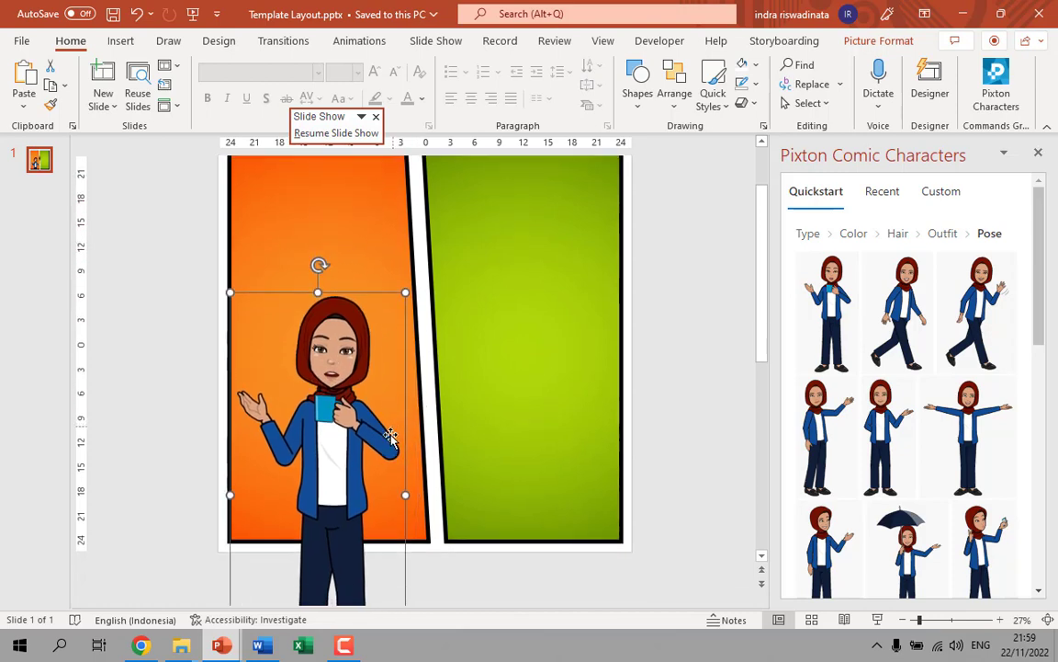
{"action": "scroll", "coordinate": [386, 505], "scroll_direction": "down", "scroll_amount": 2}
{"action": "scroll", "coordinate": [367, 512], "scroll_direction": "down", "scroll_amount": 1}
{"action": "scroll", "coordinate": [347, 489], "scroll_direction": "down", "scroll_amount": 1}
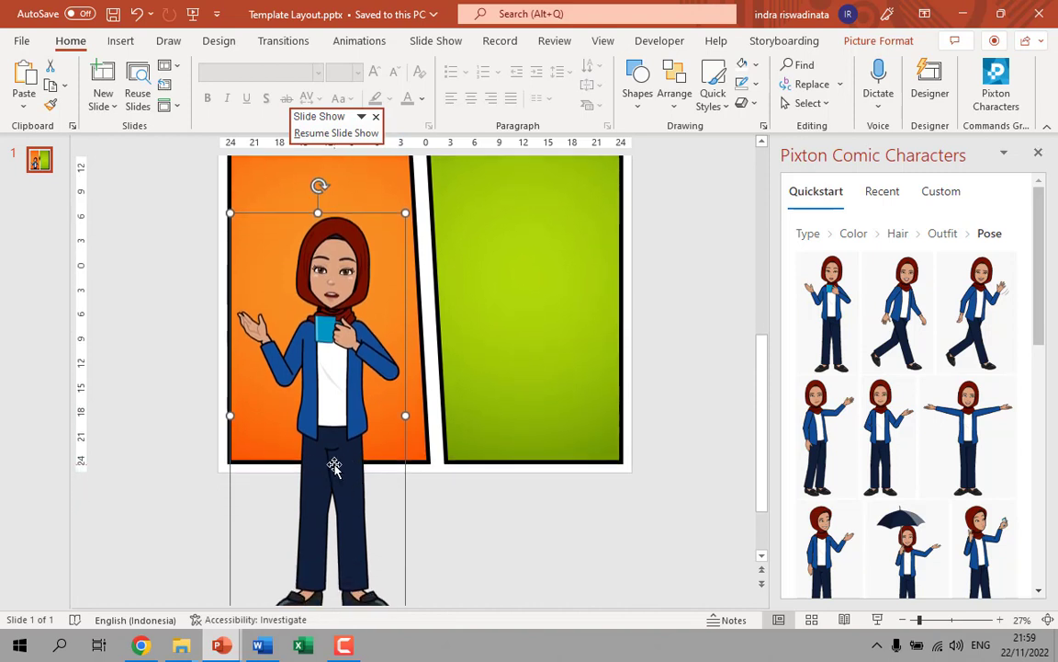
{"action": "mouse_move", "coordinate": [236, 625]}
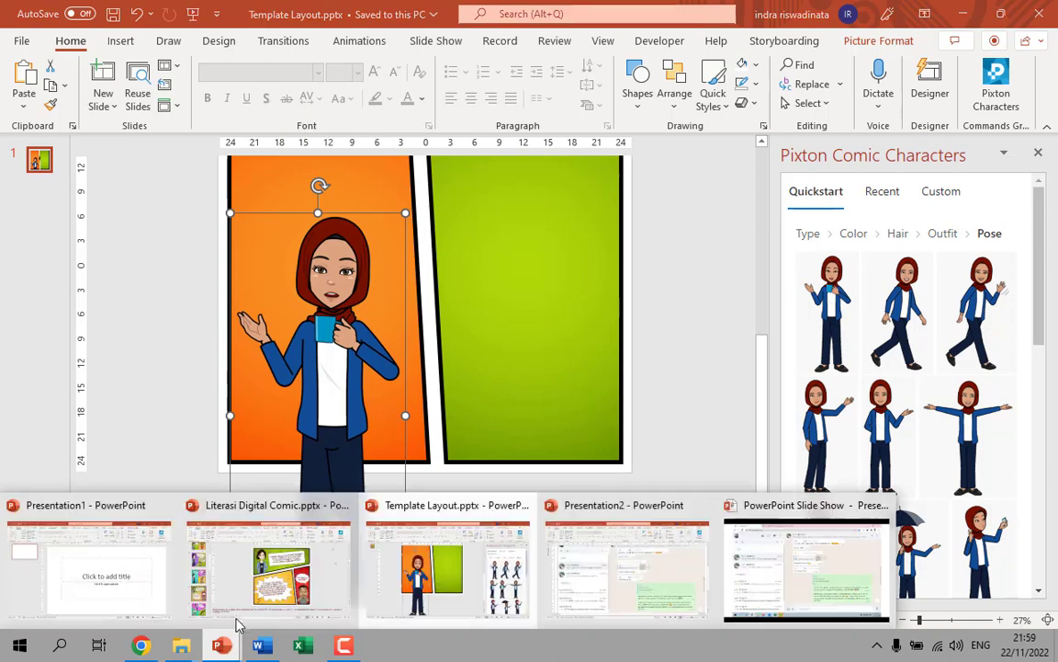
{"action": "left_click", "coordinate": [237, 531]}
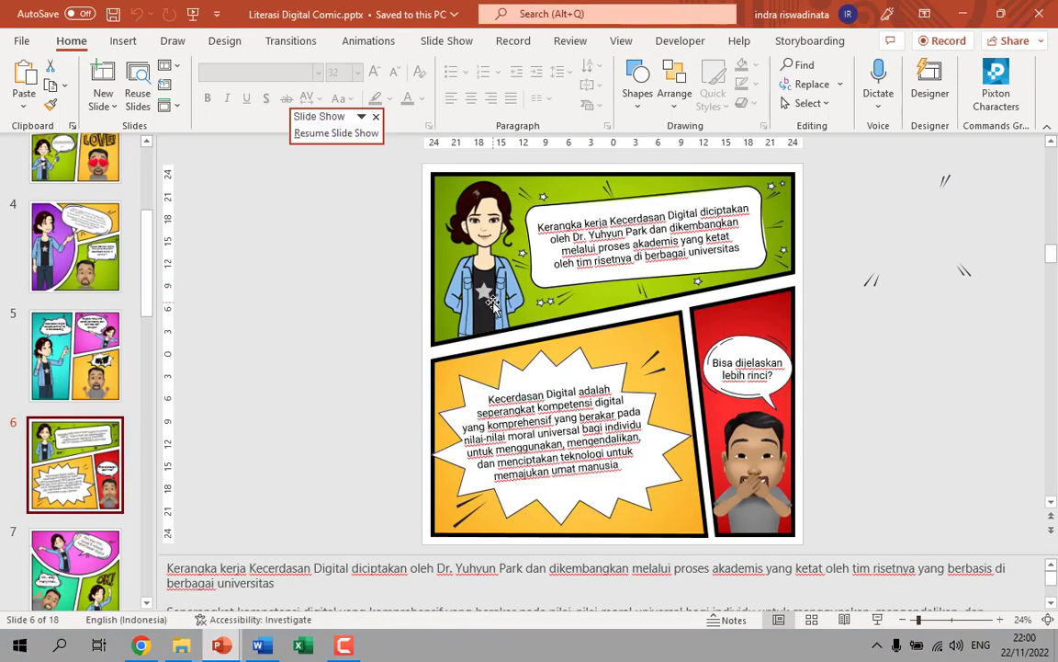
{"action": "left_click_drag", "start_coordinate": [494, 304], "coordinate": [473, 293]}
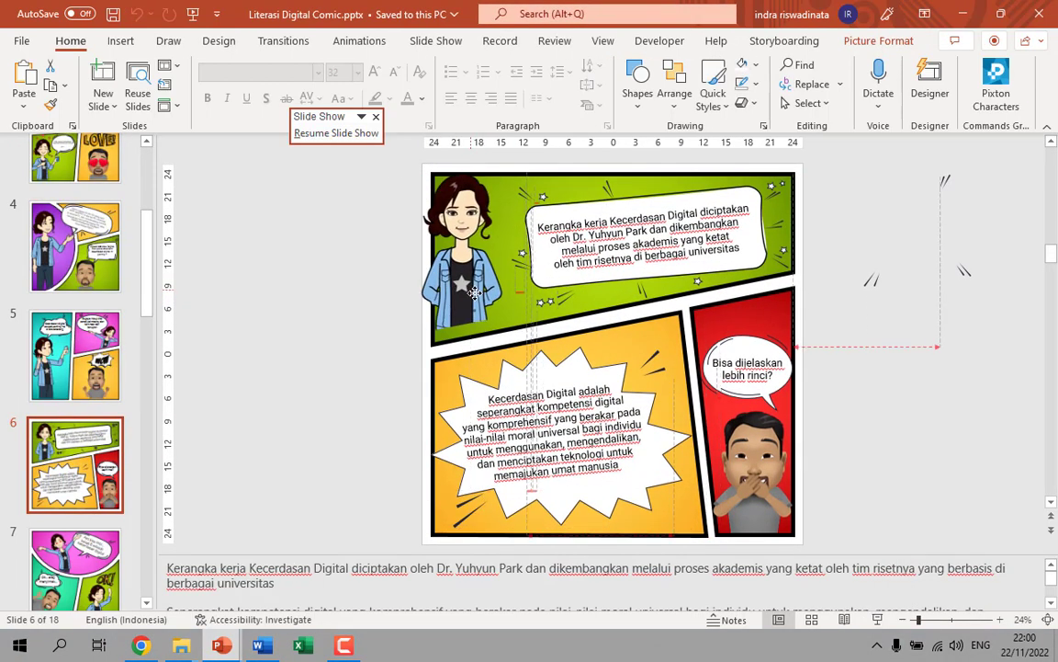
{"action": "left_click_drag", "start_coordinate": [474, 292], "coordinate": [480, 297]}
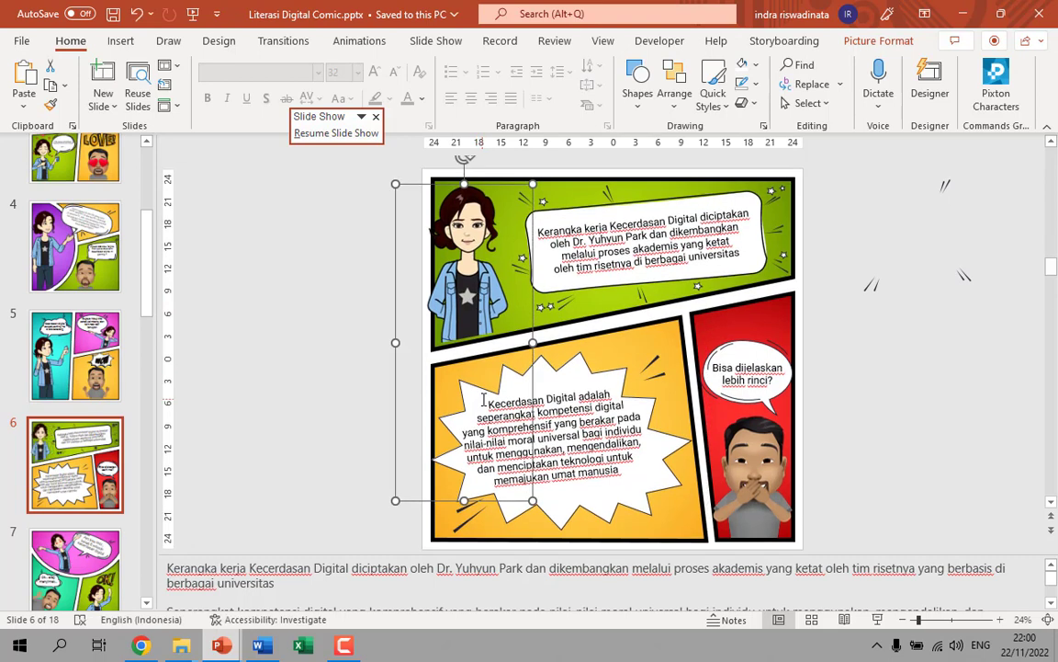
{"action": "key", "text": "ctrl+z"}
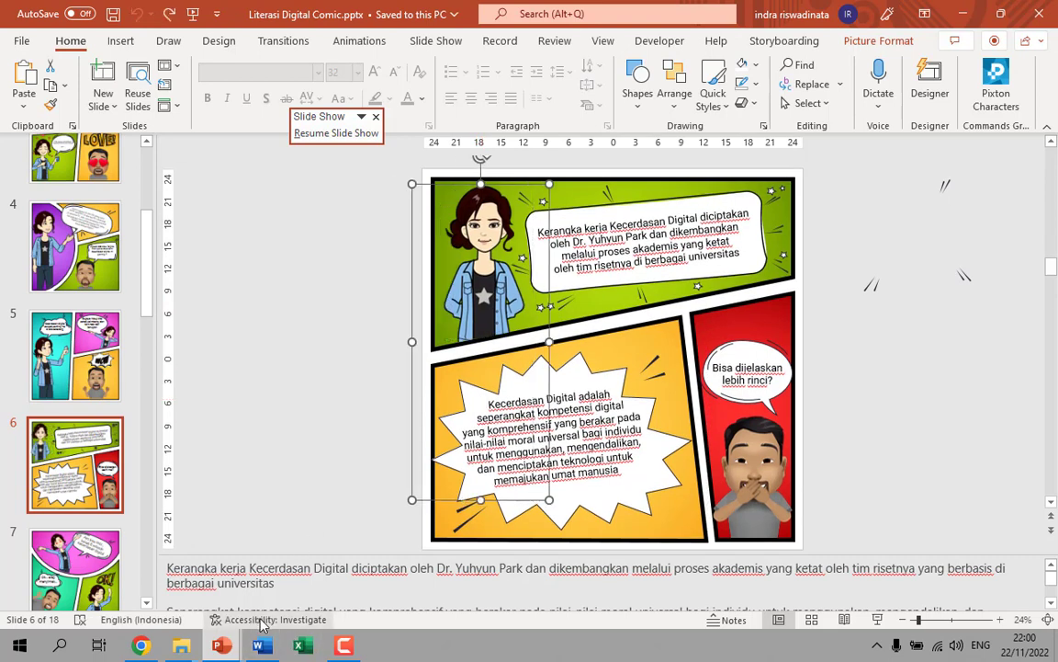
{"action": "mouse_move", "coordinate": [221, 645]}
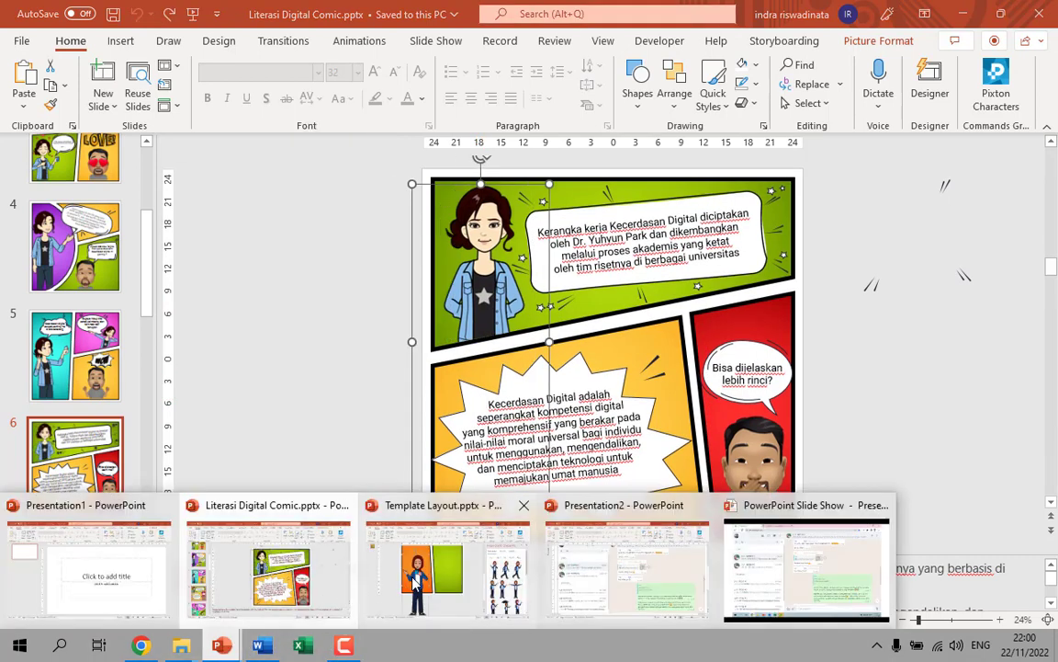
{"action": "left_click", "coordinate": [431, 560]}
{"action": "left_click_drag", "start_coordinate": [332, 383], "coordinate": [332, 385]}
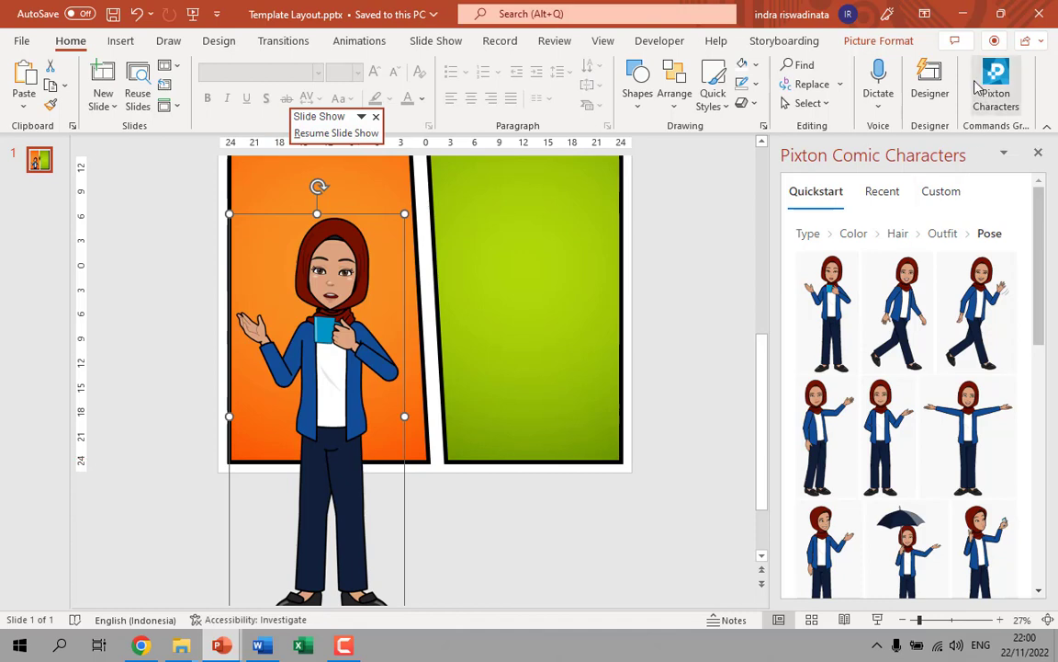
Crop the hijab character's legs off at the orange panel's bottom edge
{"action": "left_click", "coordinate": [878, 40]}
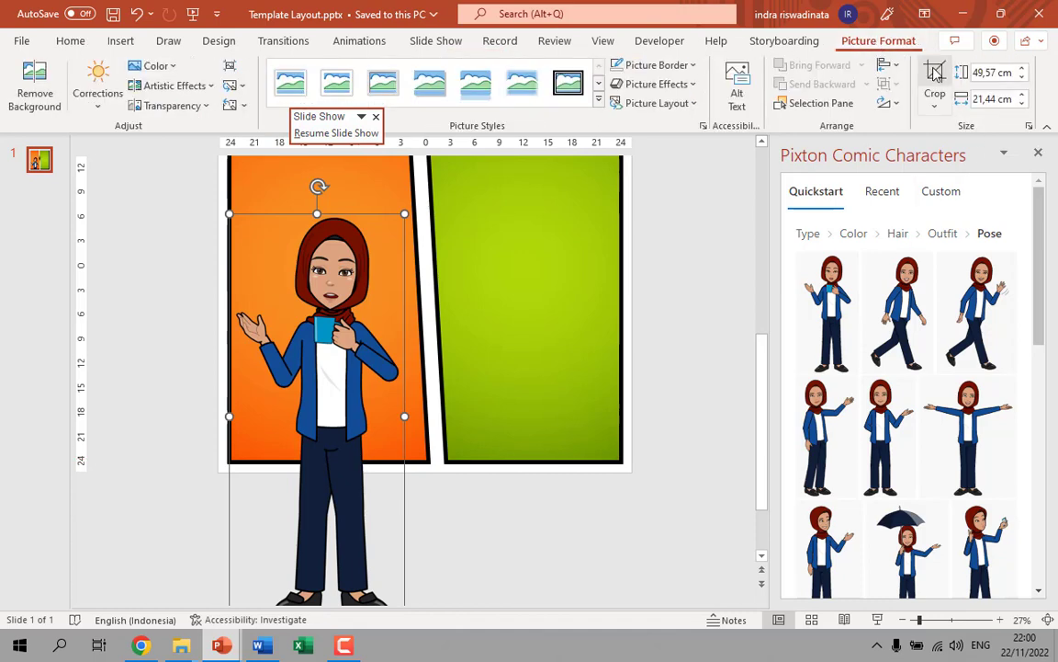
{"action": "left_click", "coordinate": [935, 75]}
{"action": "scroll", "coordinate": [372, 449], "scroll_direction": "down", "scroll_amount": 1}
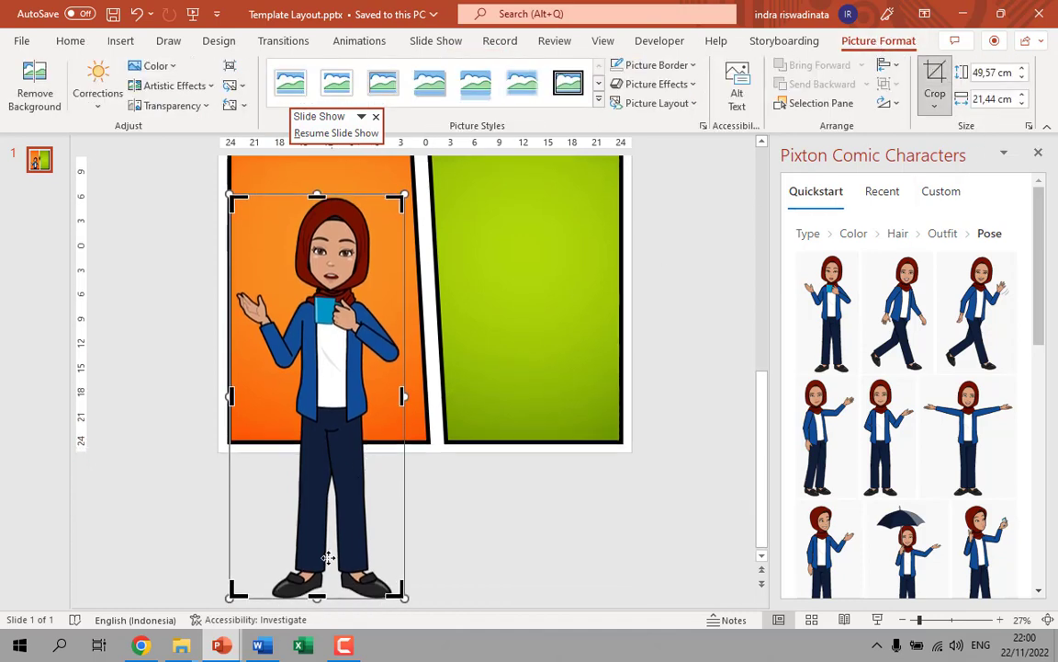
{"action": "left_click_drag", "start_coordinate": [315, 596], "coordinate": [315, 446]}
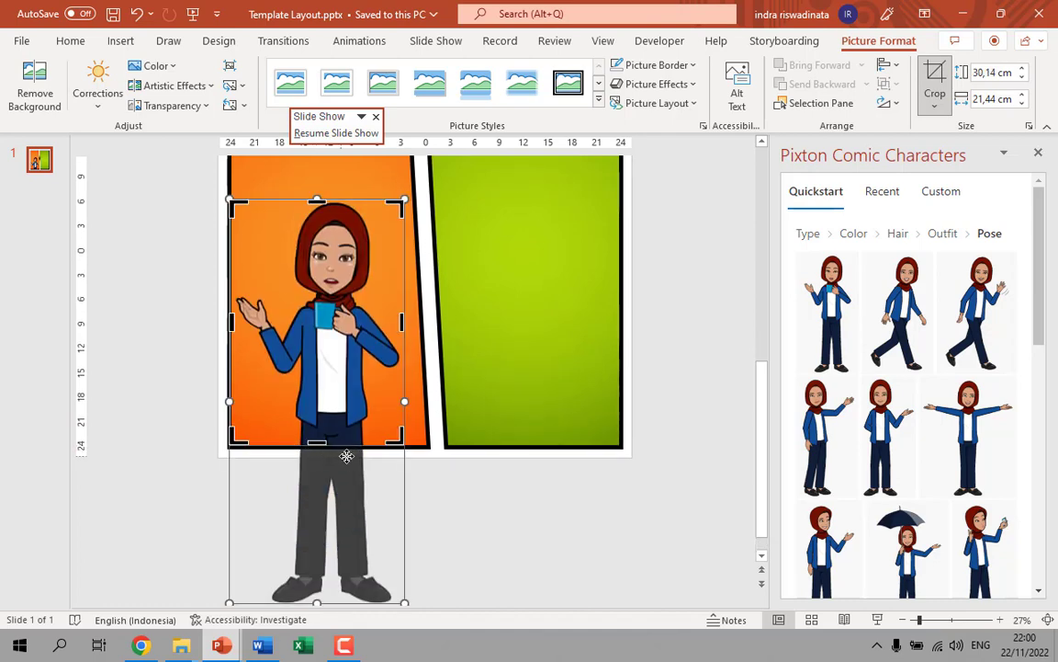
{"action": "left_click", "coordinate": [481, 508]}
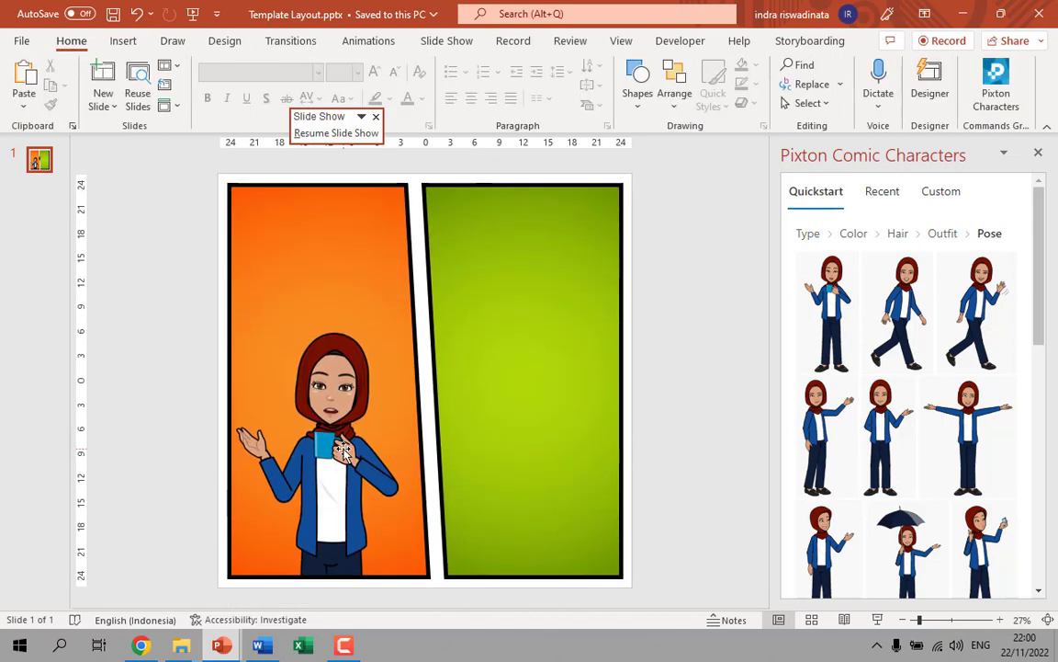
{"action": "left_click", "coordinate": [120, 42]}
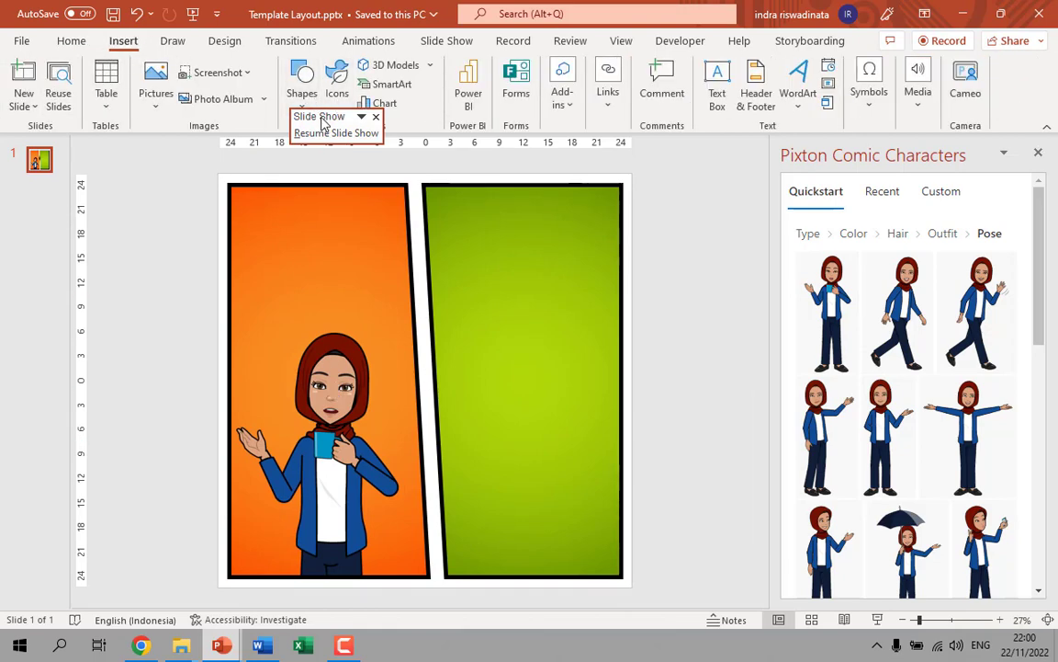
{"action": "left_click_drag", "start_coordinate": [321, 122], "coordinate": [698, 219]}
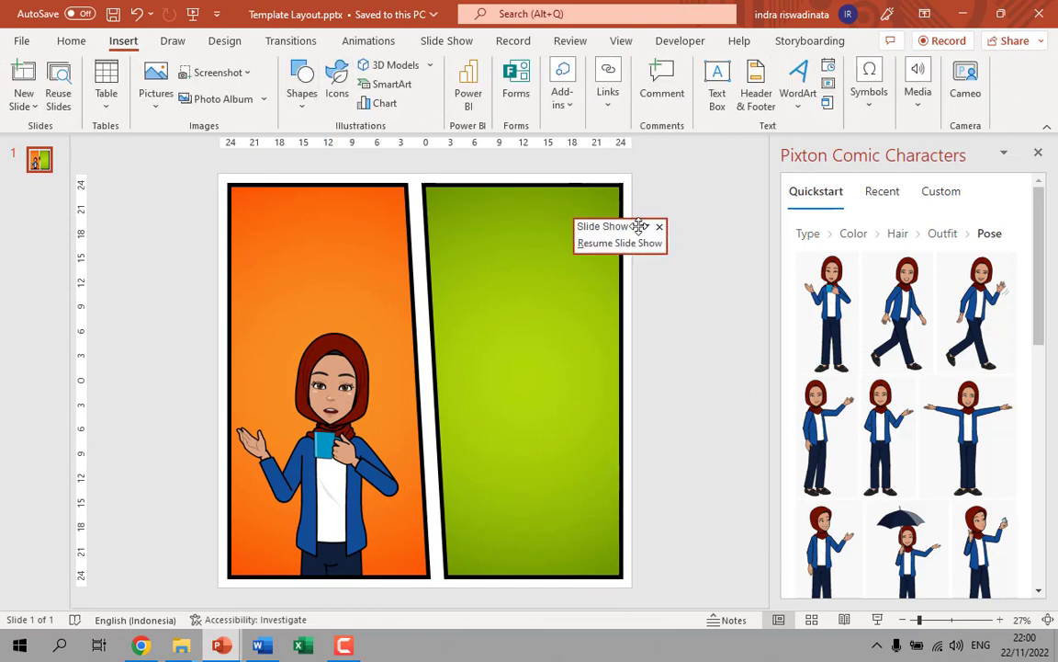
Draw an oval speech-bubble callout above the woman's head and widen it
{"action": "left_click", "coordinate": [302, 97]}
{"action": "scroll", "coordinate": [428, 450], "scroll_direction": "down", "scroll_amount": 2}
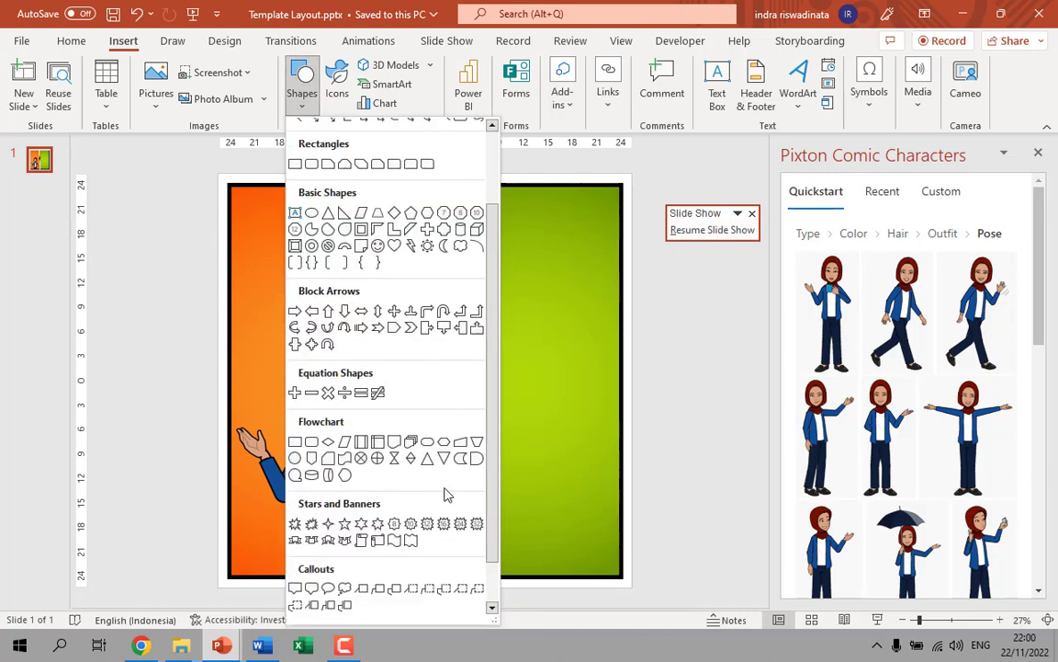
{"action": "scroll", "coordinate": [441, 491], "scroll_direction": "down", "scroll_amount": 1}
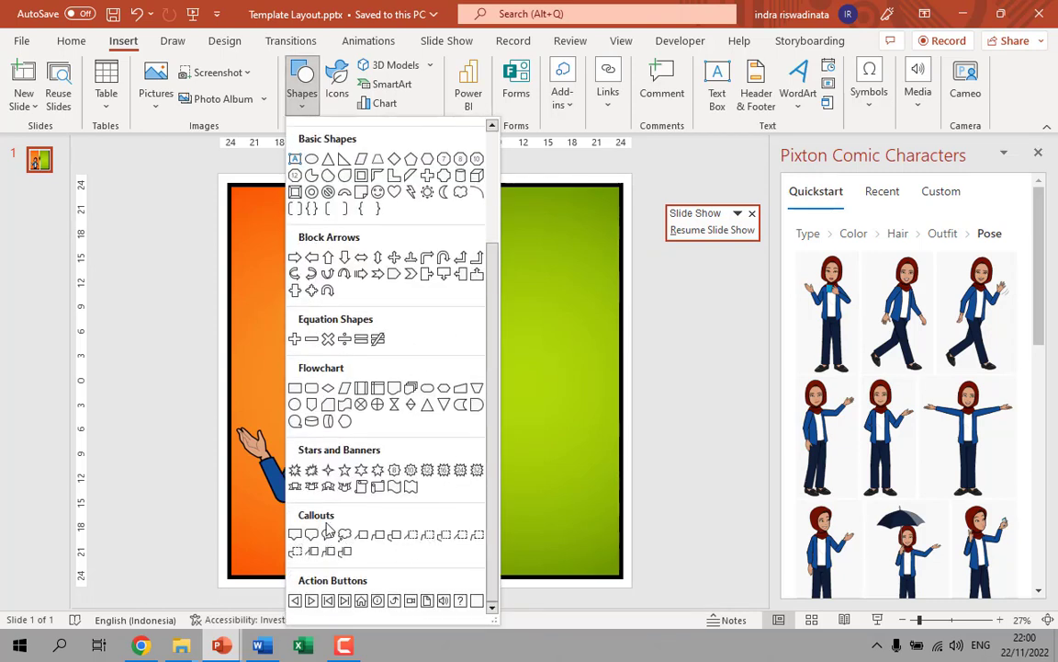
{"action": "left_click", "coordinate": [344, 535]}
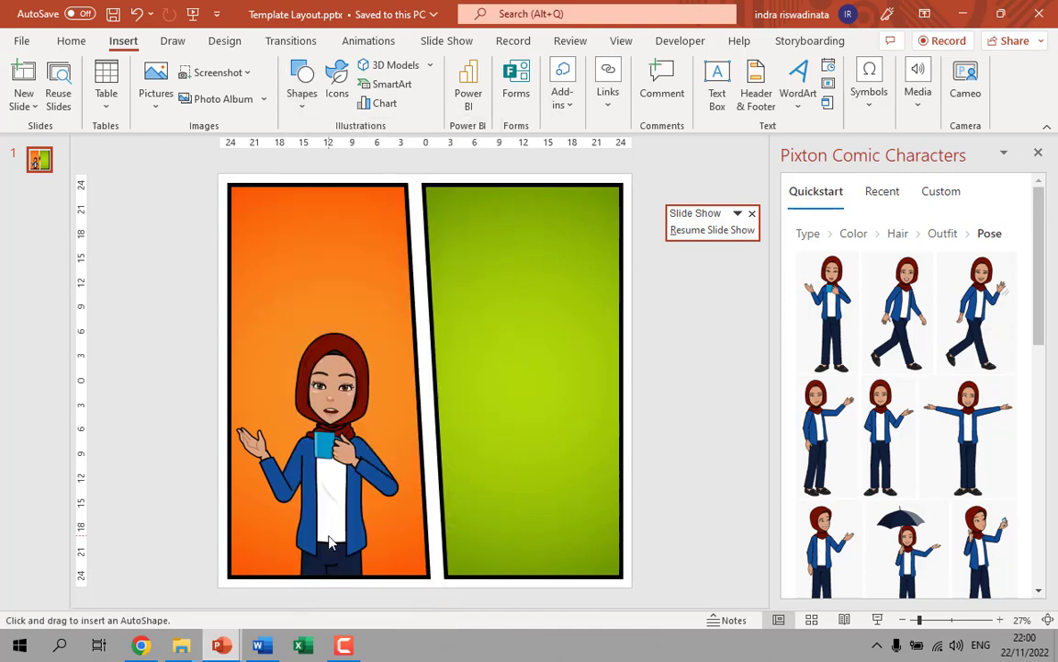
{"action": "left_click_drag", "start_coordinate": [288, 230], "coordinate": [404, 318]}
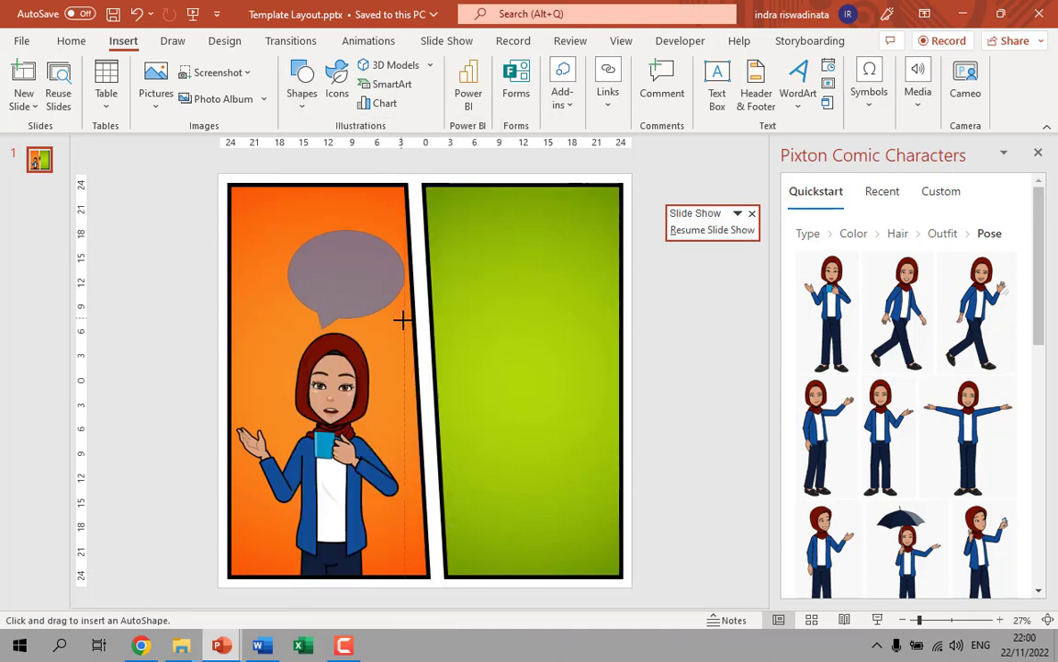
{"action": "left_click_drag", "start_coordinate": [318, 267], "coordinate": [289, 261]}
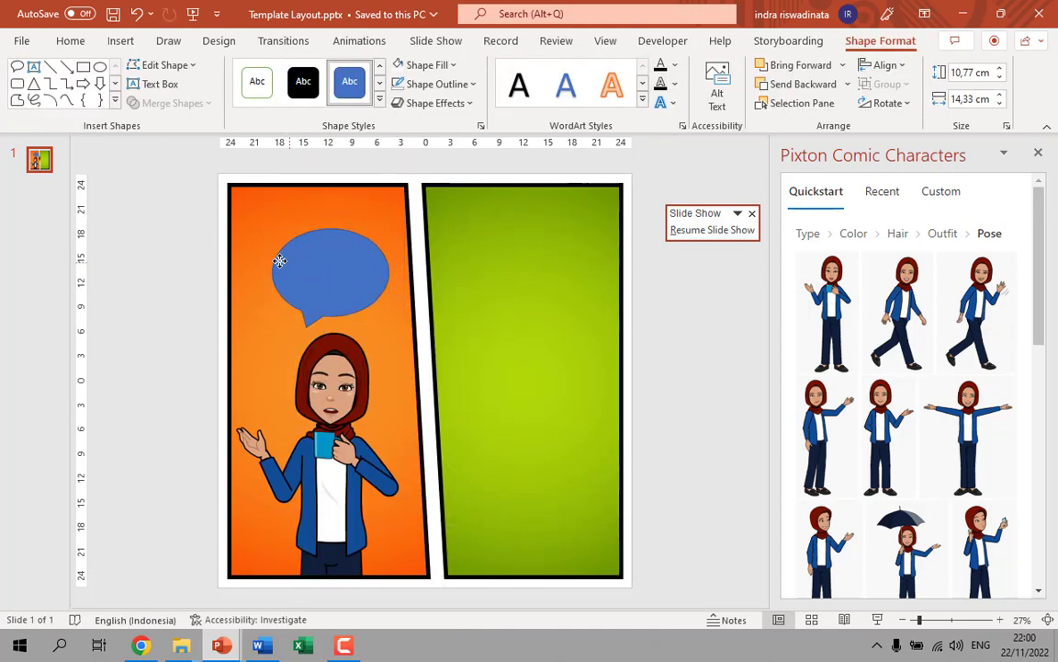
{"action": "left_click_drag", "start_coordinate": [376, 223], "coordinate": [390, 218]}
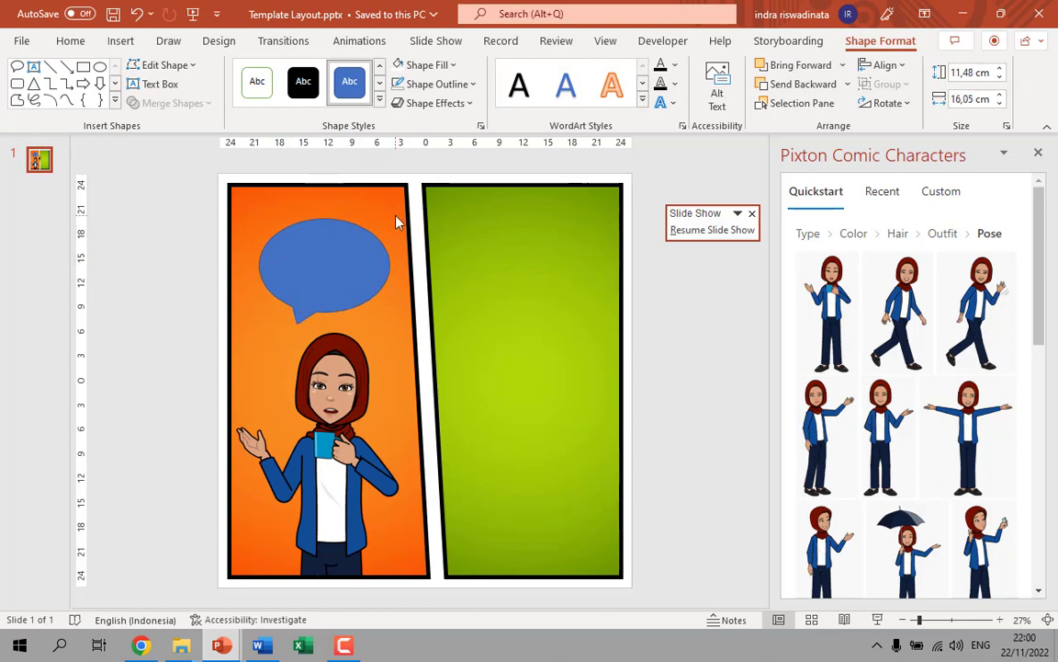
Point the bubble's tail further right and fill the bubble white
{"action": "left_click", "coordinate": [303, 313]}
{"action": "left_click", "coordinate": [303, 314]}
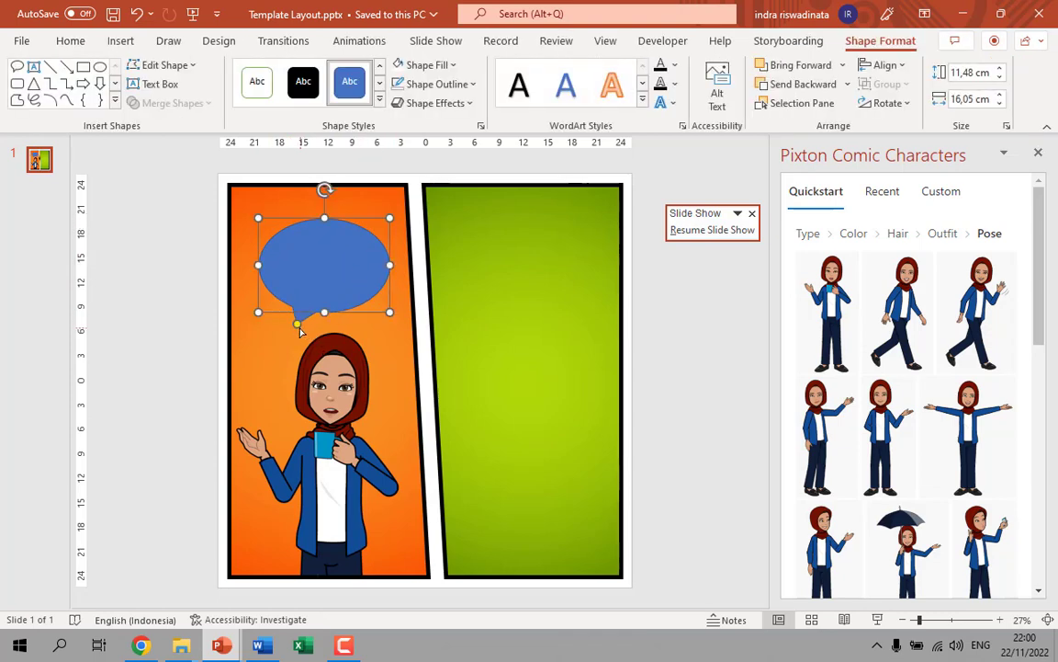
{"action": "left_click_drag", "start_coordinate": [303, 327], "coordinate": [358, 337]}
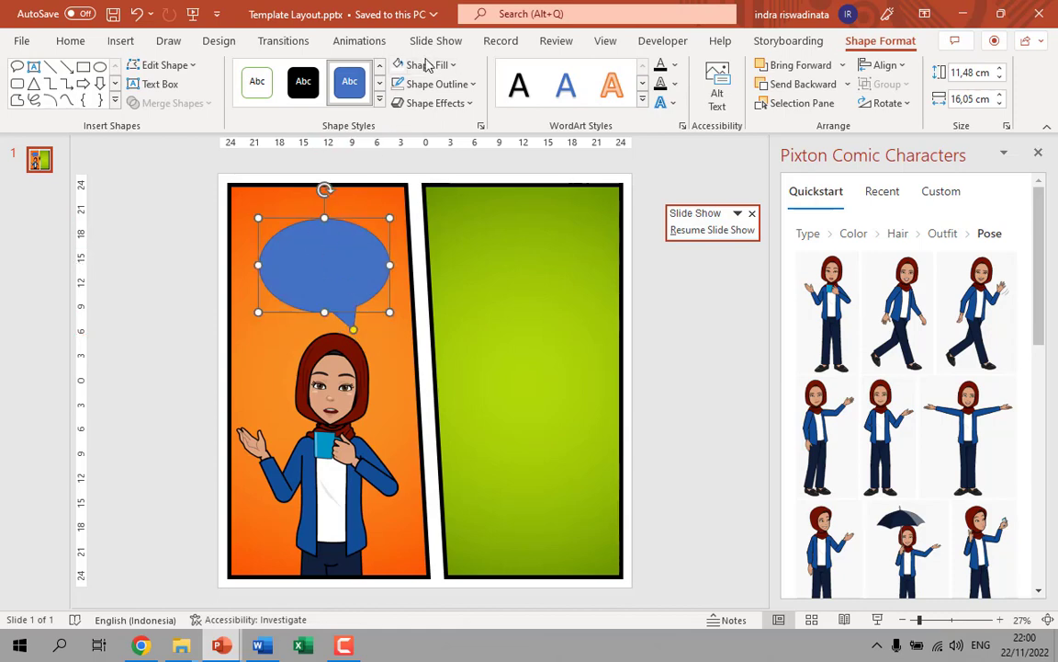
{"action": "left_click", "coordinate": [399, 66]}
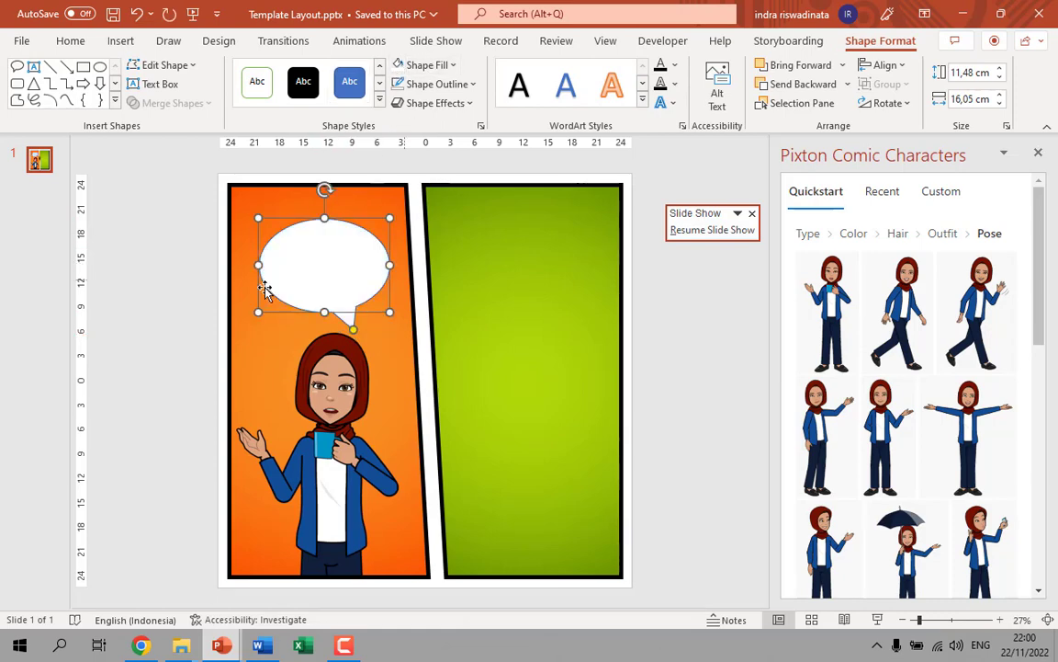
Start editing the text inside the white speech bubble
{"action": "left_click", "coordinate": [177, 259]}
{"action": "left_click", "coordinate": [325, 268]}
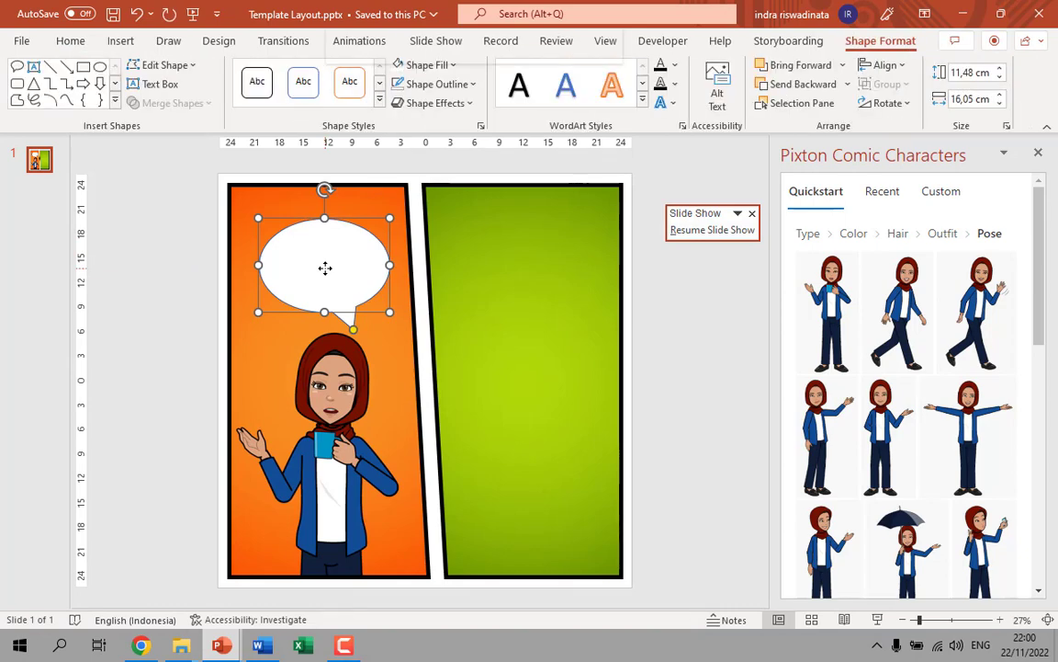
{"action": "right_click", "coordinate": [325, 267]}
{"action": "left_click", "coordinate": [385, 218]}
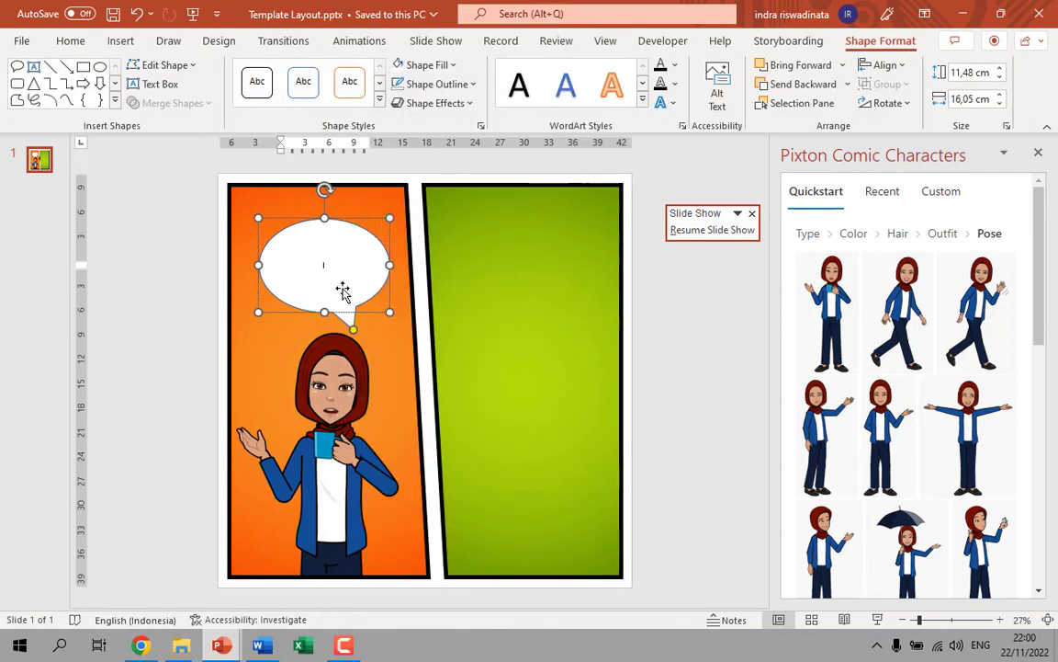
{"action": "key", "text": "alt+shift"}
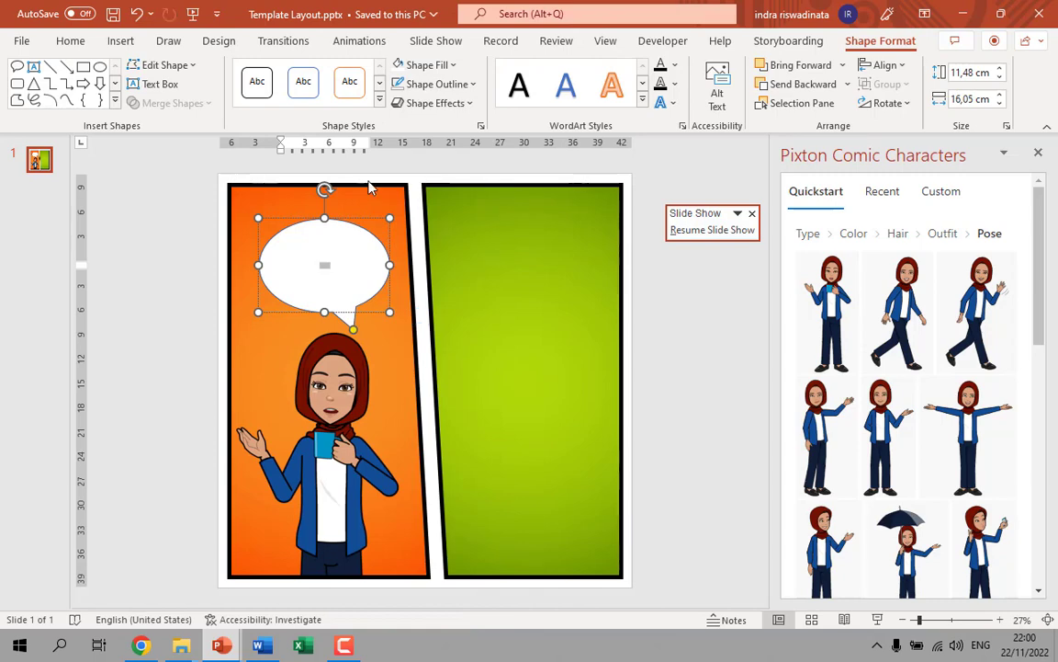
Raise the bubble text to 60 pt and complete it as "Halo... Saya Bela!"
{"action": "left_click", "coordinate": [71, 40]}
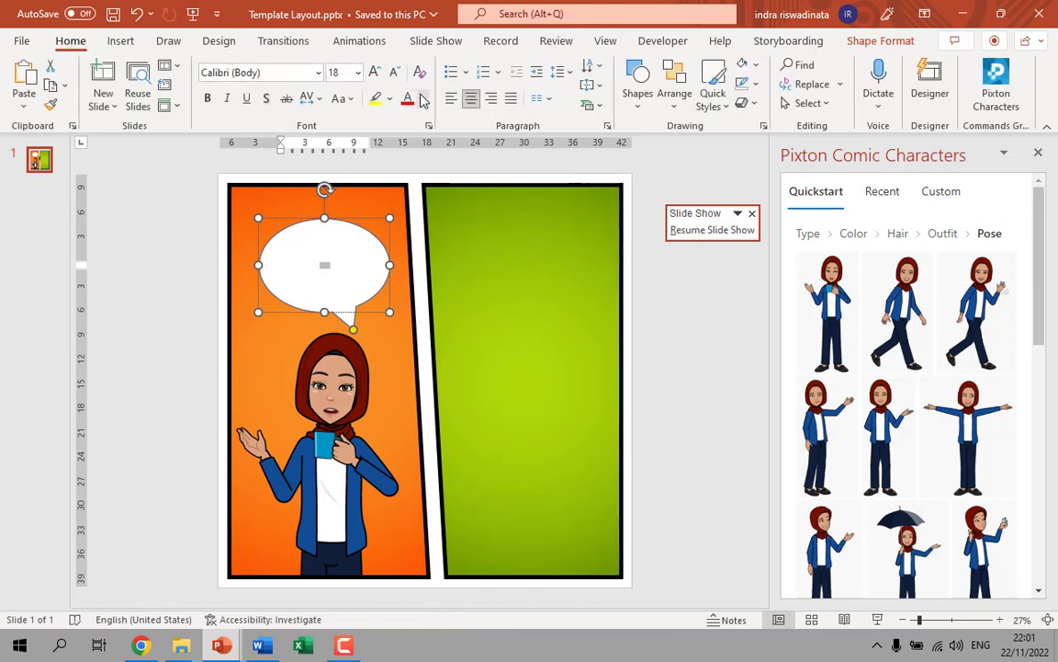
{"action": "left_click", "coordinate": [422, 99]}
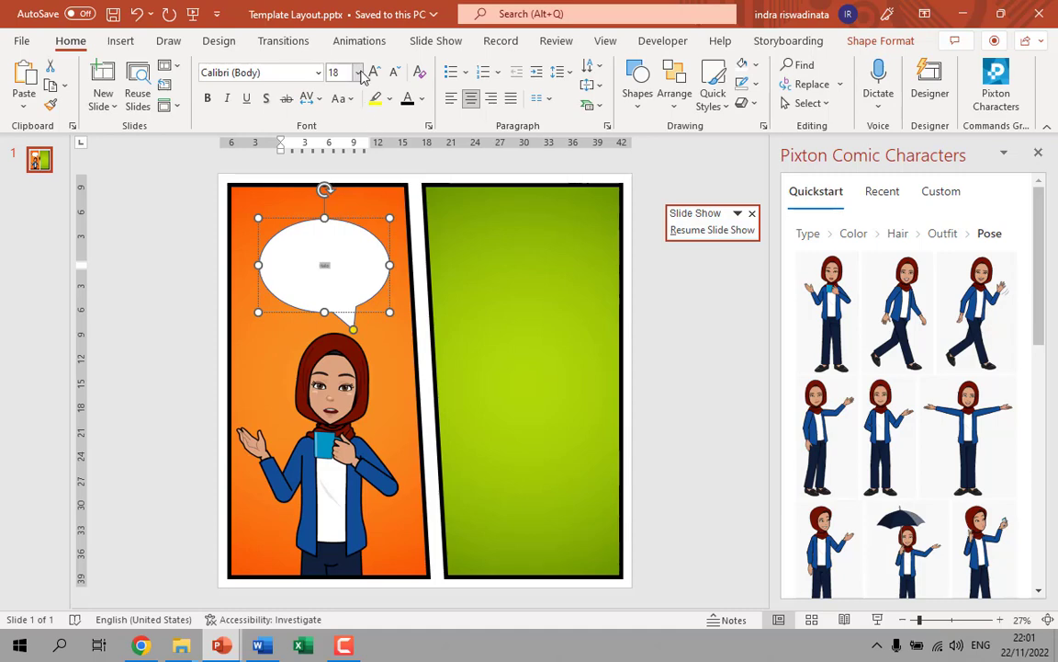
{"action": "left_click", "coordinate": [374, 72]}
{"action": "left_click", "coordinate": [374, 72]}
{"action": "left_click", "coordinate": [373, 72]}
{"action": "left_click", "coordinate": [374, 72]}
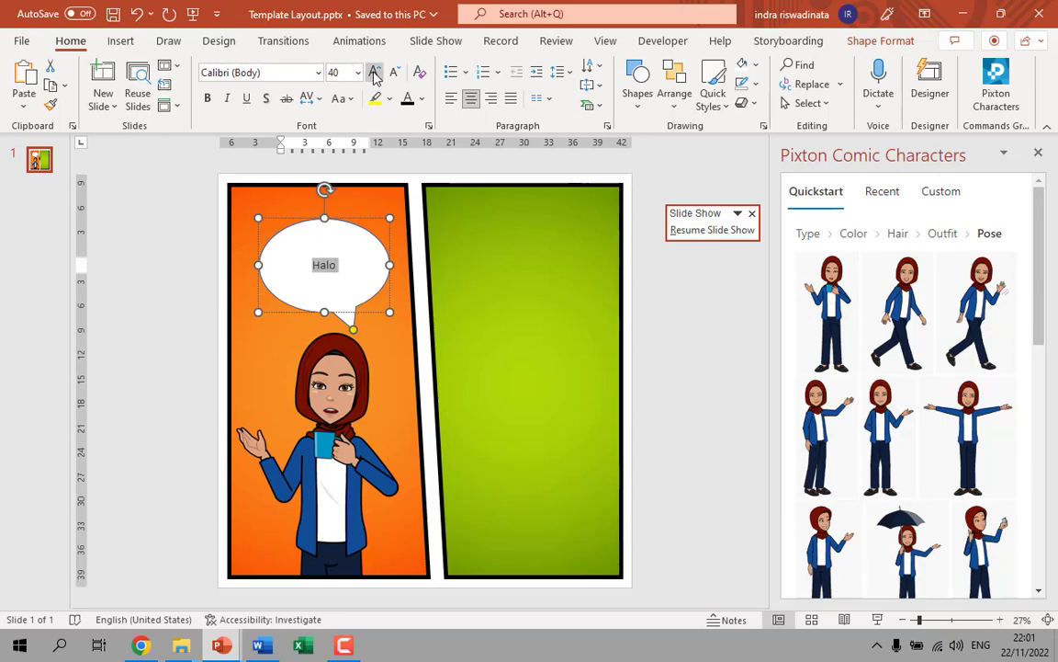
{"action": "left_click", "coordinate": [374, 72]}
{"action": "left_click", "coordinate": [374, 72]}
{"action": "left_click", "coordinate": [374, 72]}
{"action": "left_click", "coordinate": [374, 72]}
{"action": "left_click", "coordinate": [374, 72]}
{"action": "left_click", "coordinate": [342, 267]}
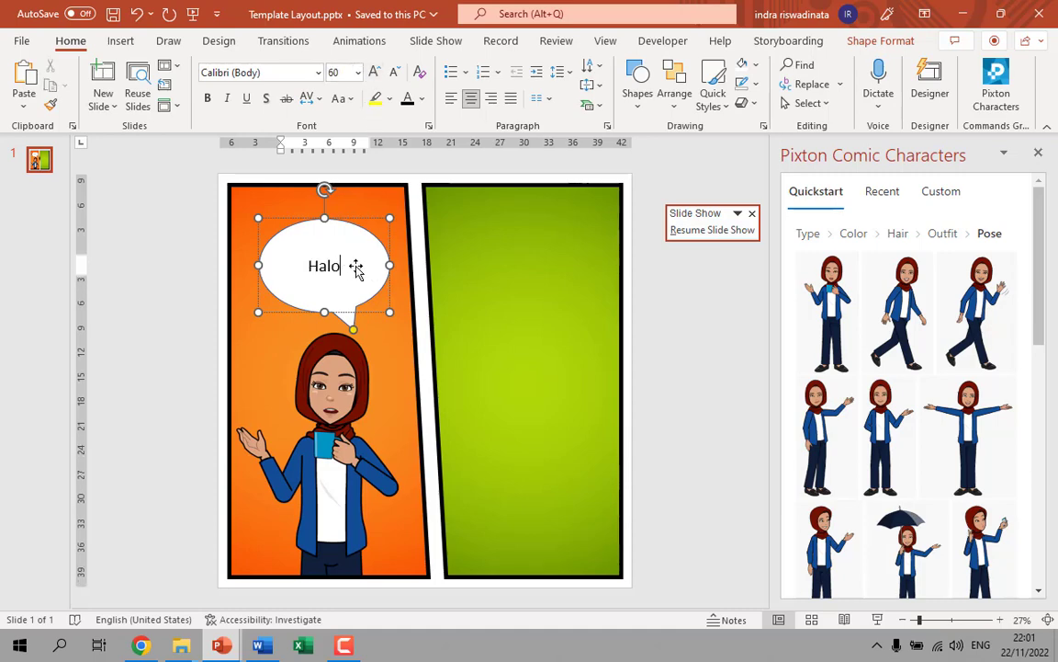
{"action": "type", "text": "..."}
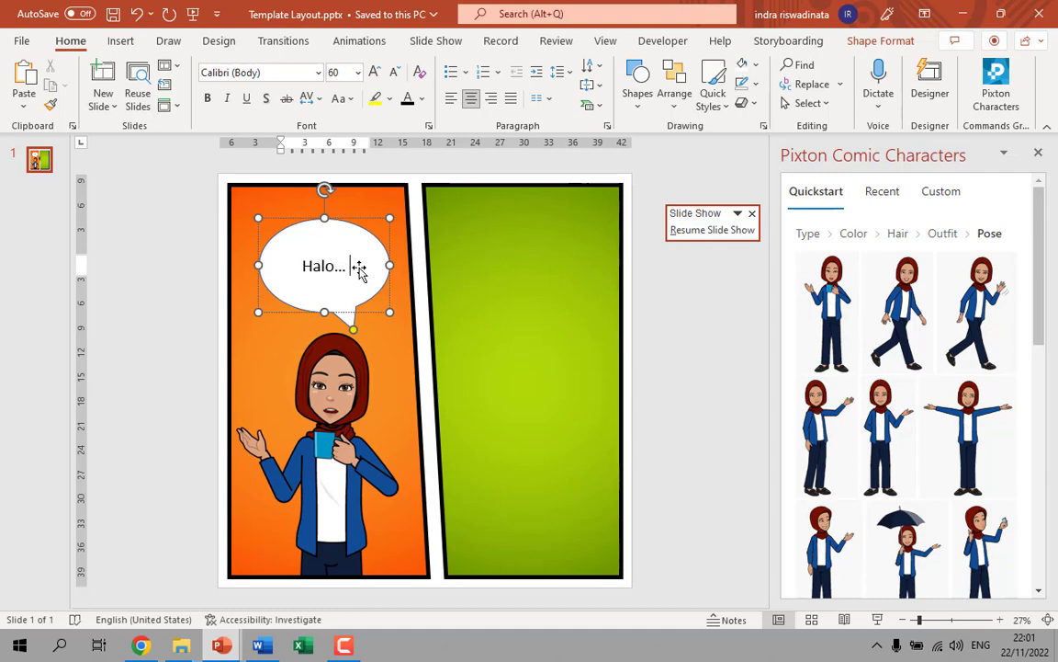
{"action": "type", "text": " Saya Bela"}
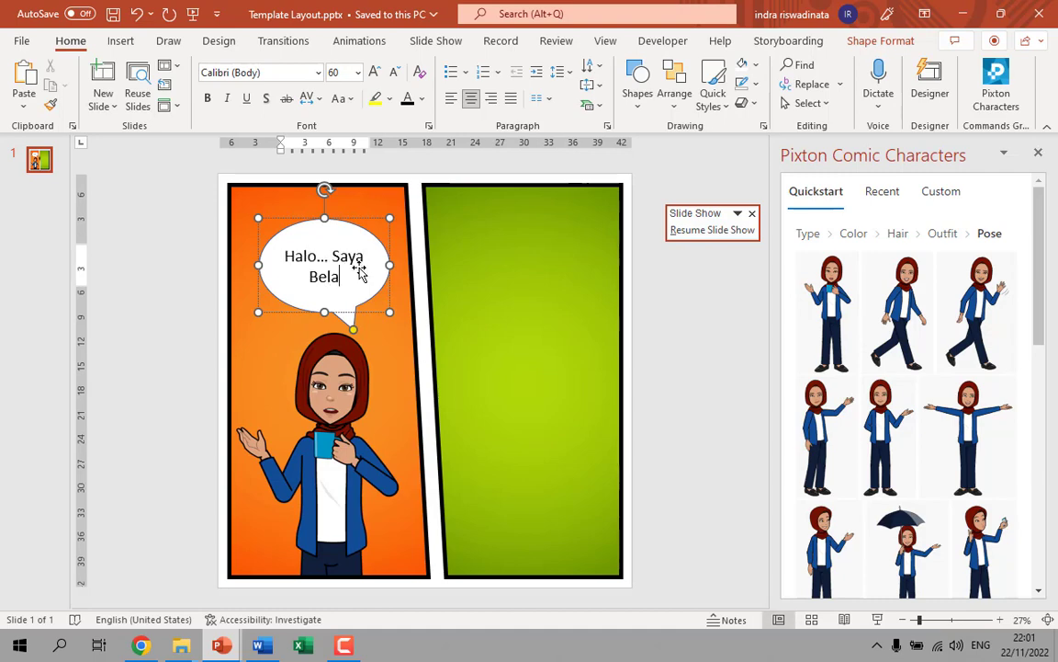
{"action": "type", "text": "!"}
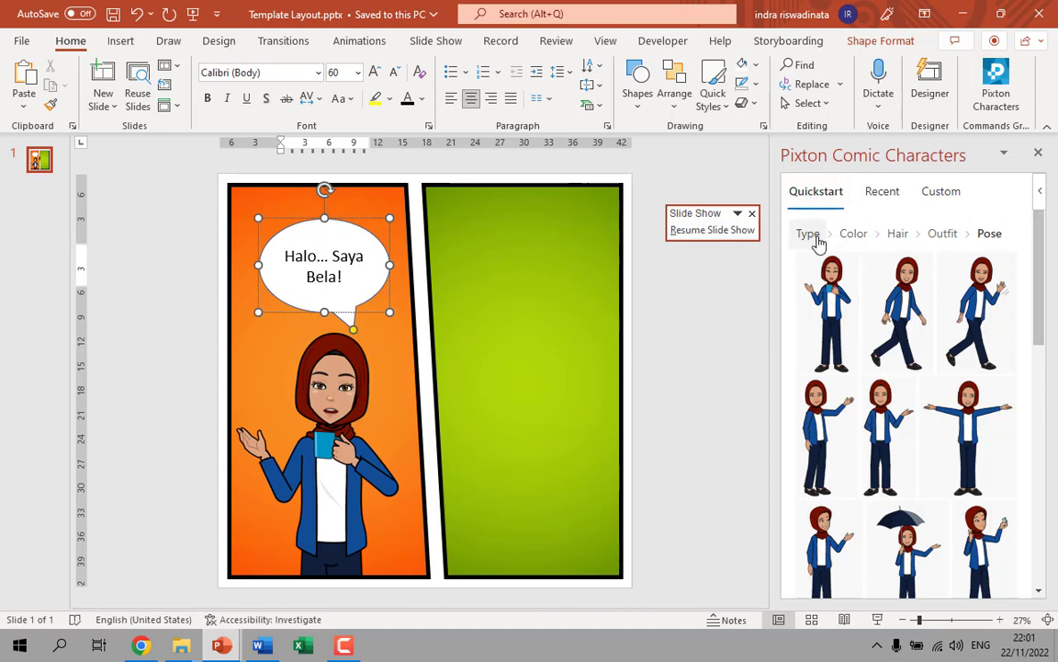
Build a bearded male character in a turban and denim jacket and insert his walking pose
{"action": "left_click", "coordinate": [811, 237]}
{"action": "scroll", "coordinate": [957, 397], "scroll_direction": "down", "scroll_amount": 3}
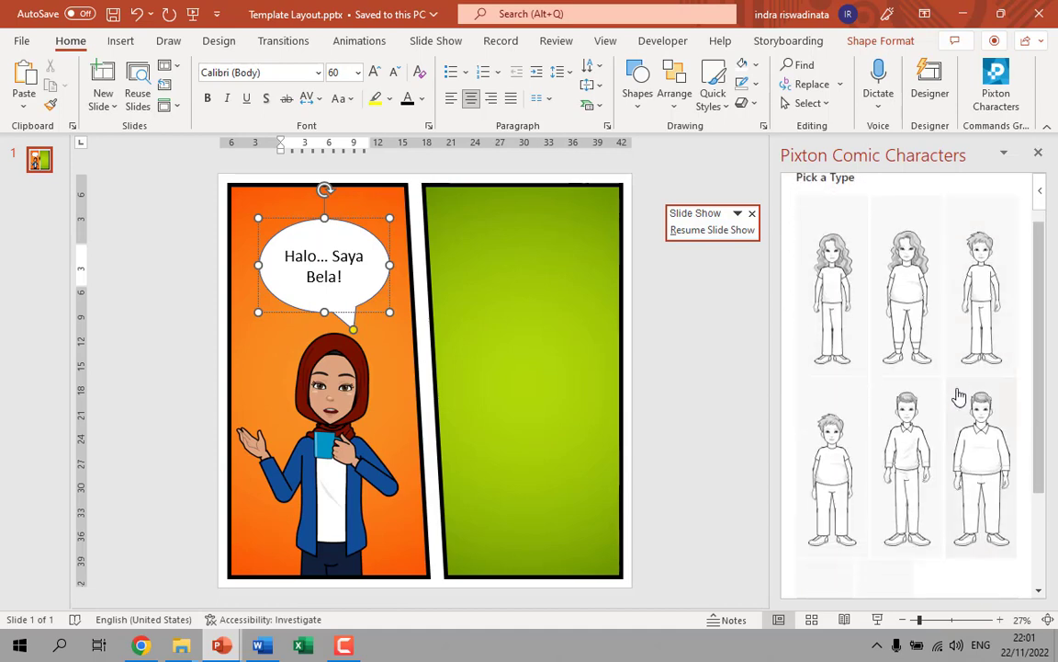
{"action": "left_click", "coordinate": [984, 386]}
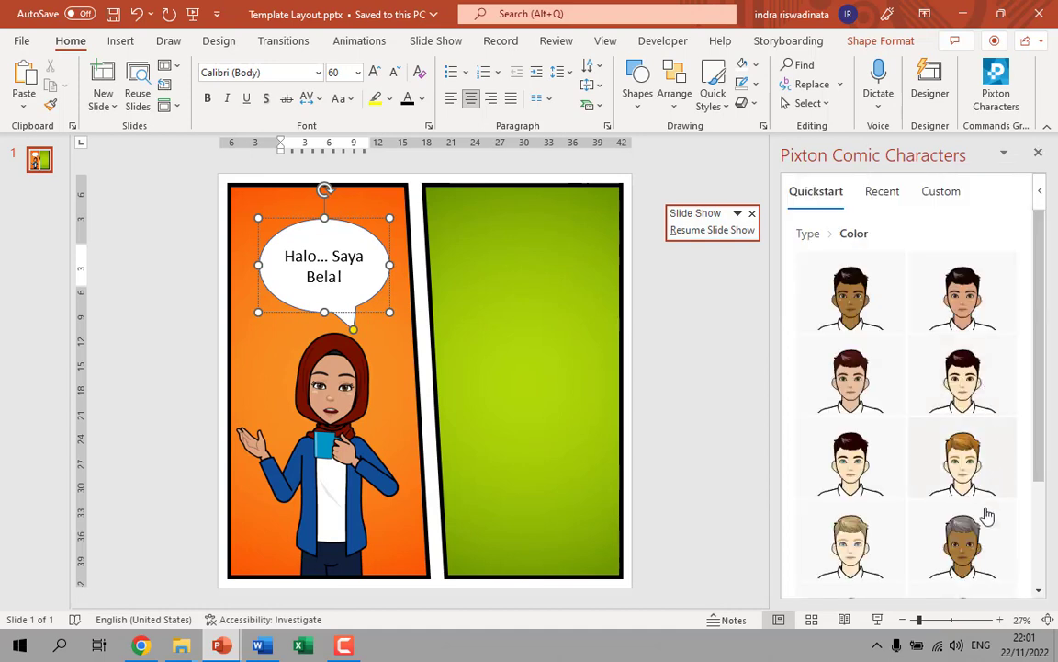
{"action": "left_click", "coordinate": [854, 474]}
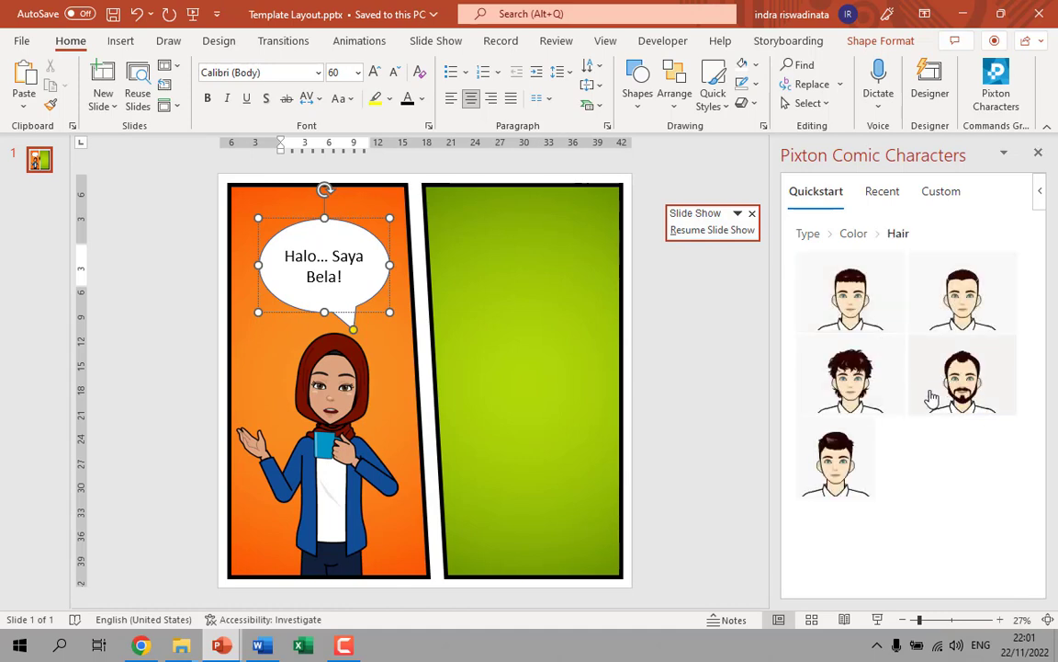
{"action": "left_click", "coordinate": [964, 391]}
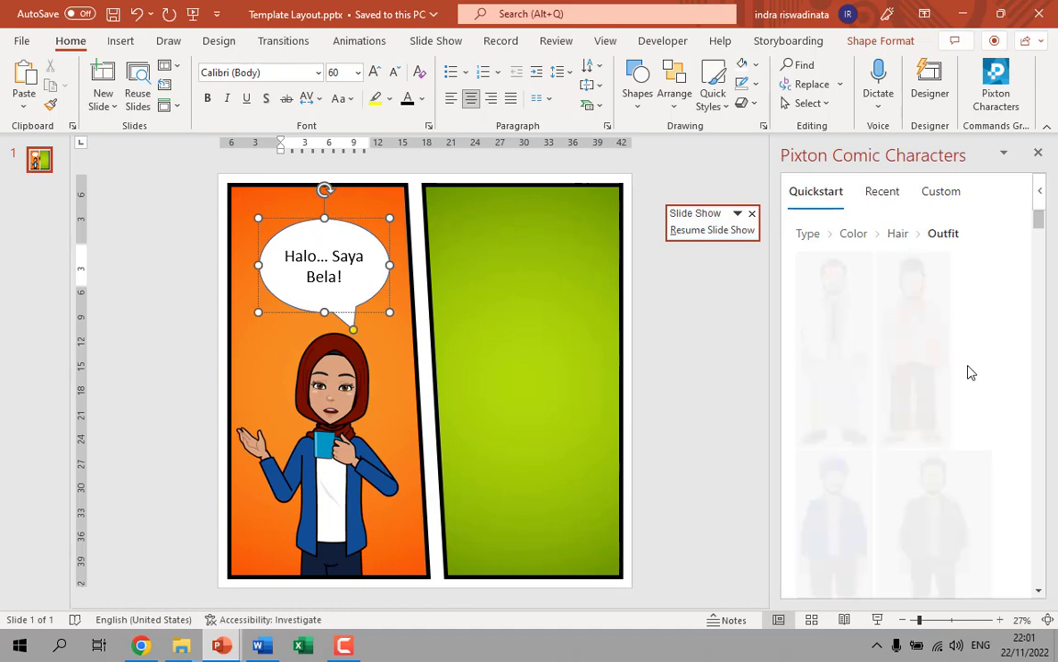
{"action": "scroll", "coordinate": [922, 415], "scroll_direction": "down", "scroll_amount": 1}
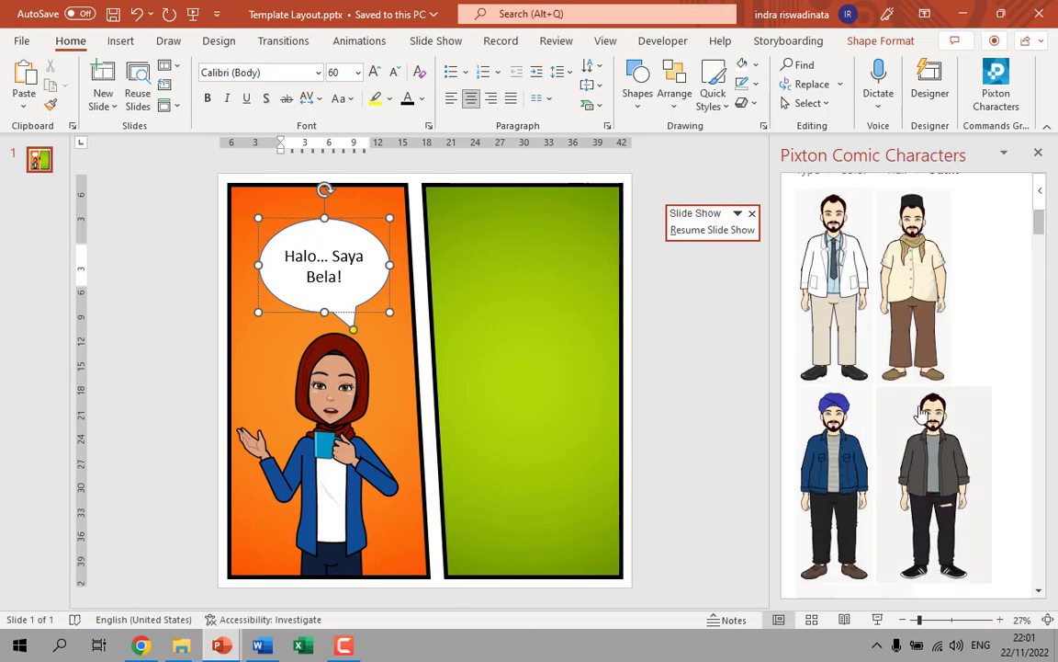
{"action": "left_click", "coordinate": [836, 448]}
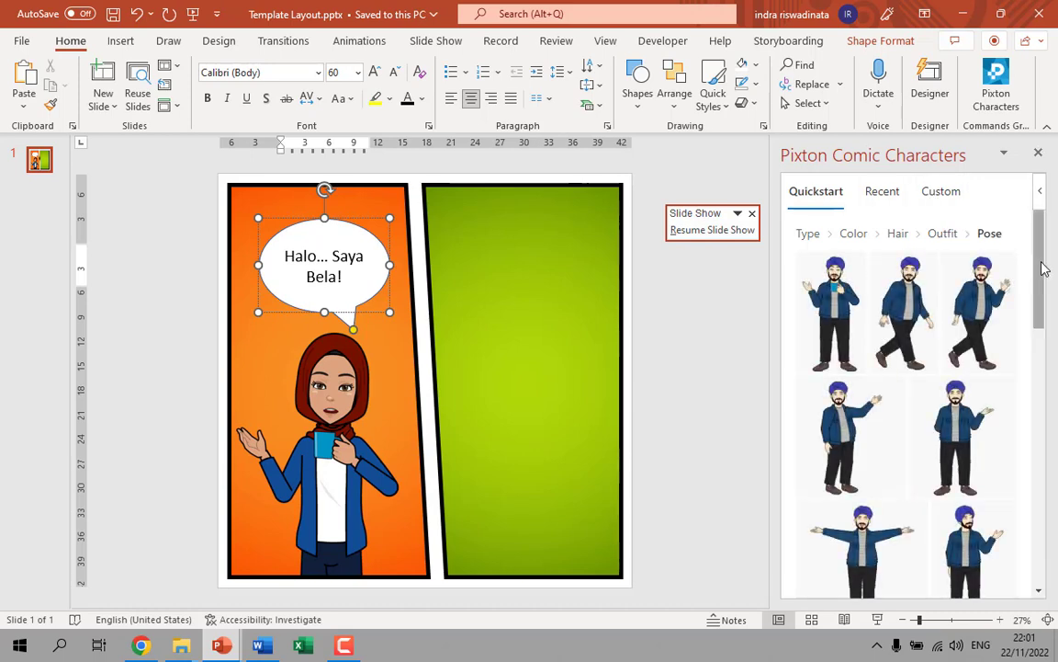
{"action": "left_click", "coordinate": [981, 296]}
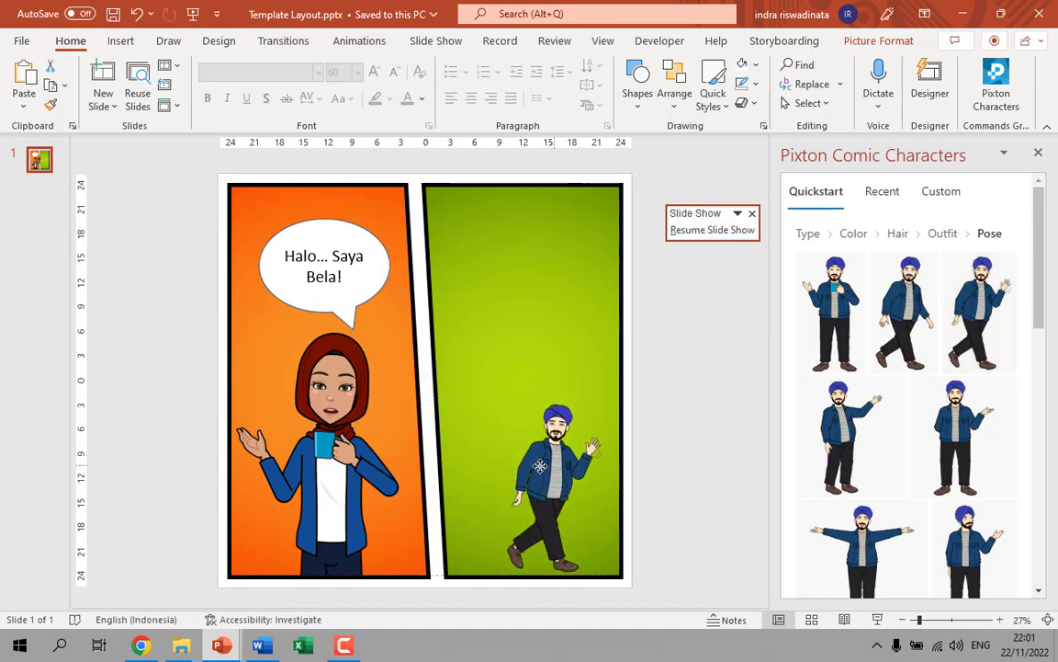
Enlarge the turbaned man and position him inside the green panel
{"action": "left_click_drag", "start_coordinate": [429, 366], "coordinate": [532, 476]}
{"action": "left_click_drag", "start_coordinate": [600, 377], "coordinate": [661, 263]}
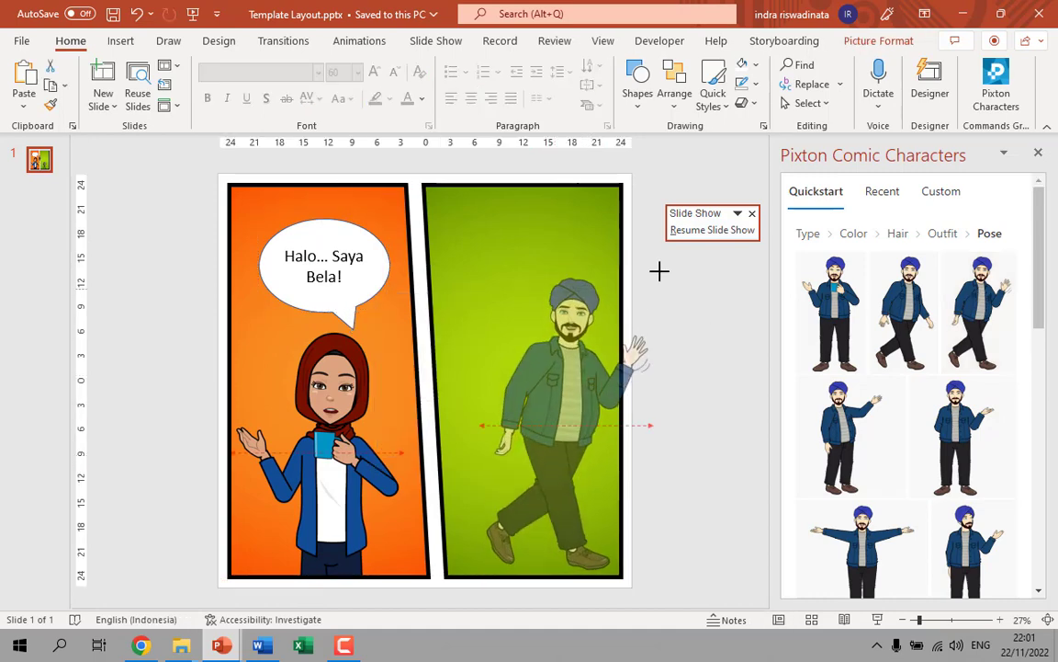
{"action": "left_click_drag", "start_coordinate": [573, 390], "coordinate": [540, 501]}
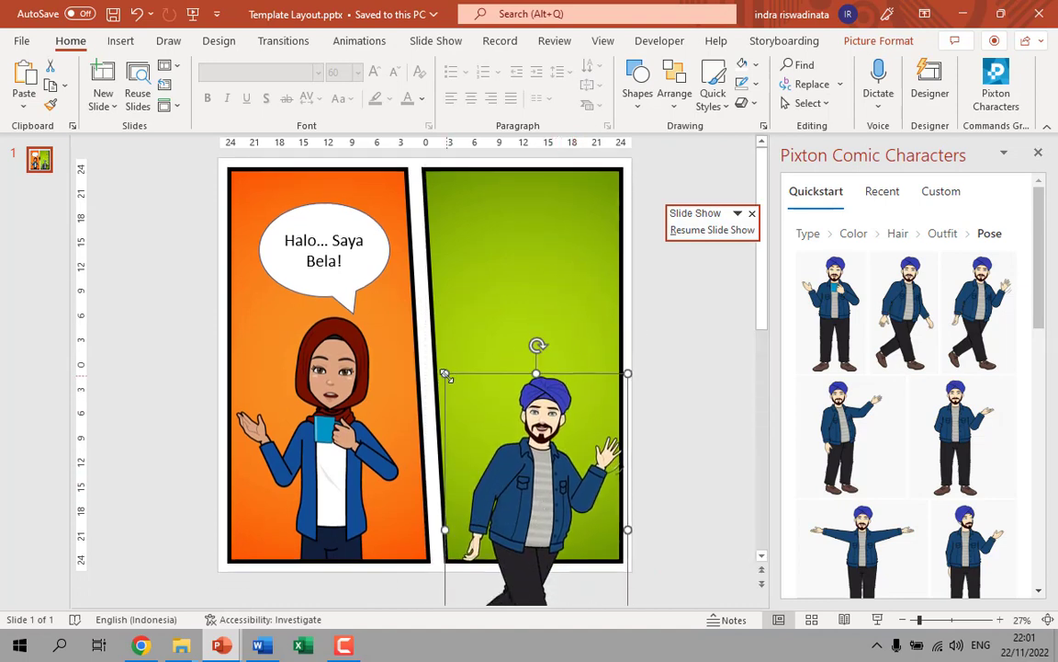
{"action": "left_click_drag", "start_coordinate": [444, 373], "coordinate": [388, 276]}
{"action": "left_click_drag", "start_coordinate": [466, 381], "coordinate": [530, 450]}
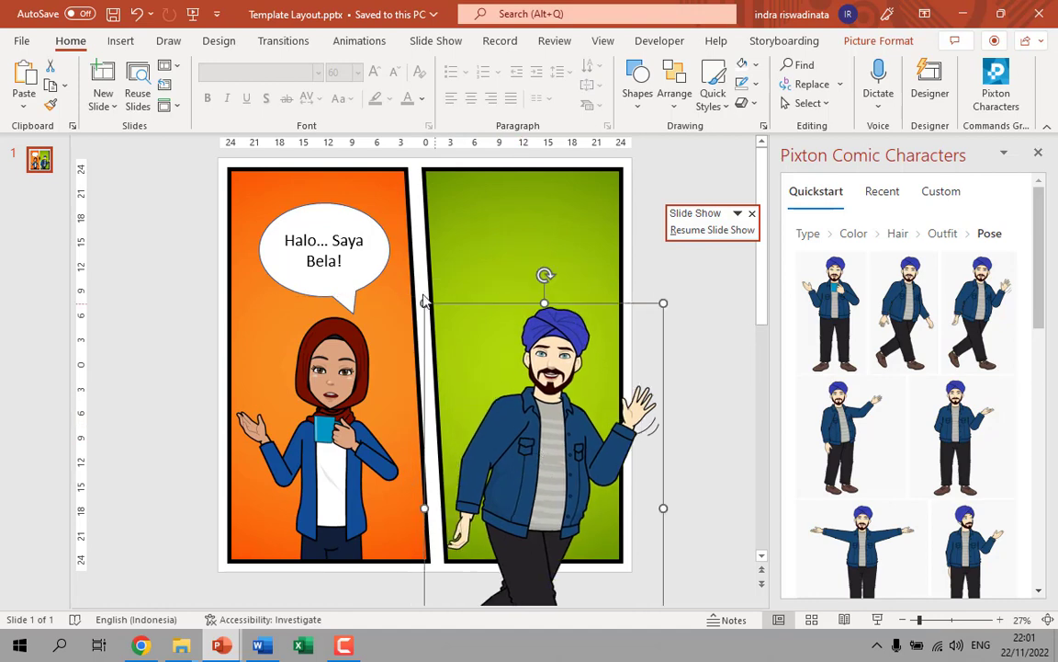
{"action": "left_click_drag", "start_coordinate": [426, 302], "coordinate": [460, 357]}
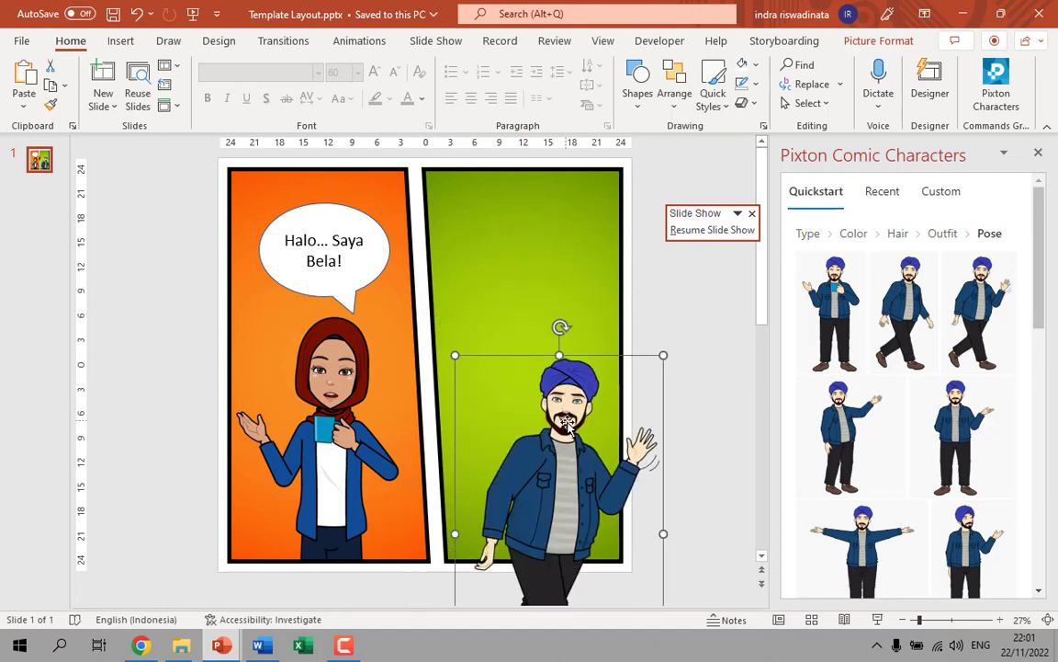
{"action": "left_click_drag", "start_coordinate": [549, 416], "coordinate": [533, 386]}
Crop the man's legs off at the green panel's bottom edge
{"action": "left_click", "coordinate": [882, 43]}
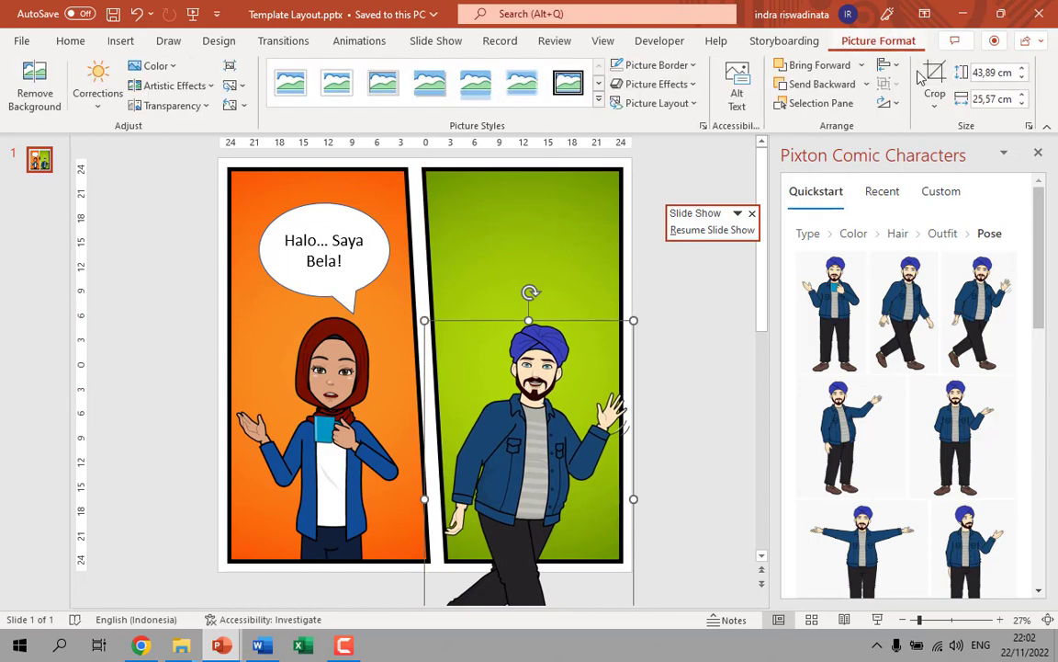
{"action": "left_click", "coordinate": [935, 81]}
{"action": "scroll", "coordinate": [538, 505], "scroll_direction": "down", "scroll_amount": 2}
{"action": "scroll", "coordinate": [538, 504], "scroll_direction": "down", "scroll_amount": 1}
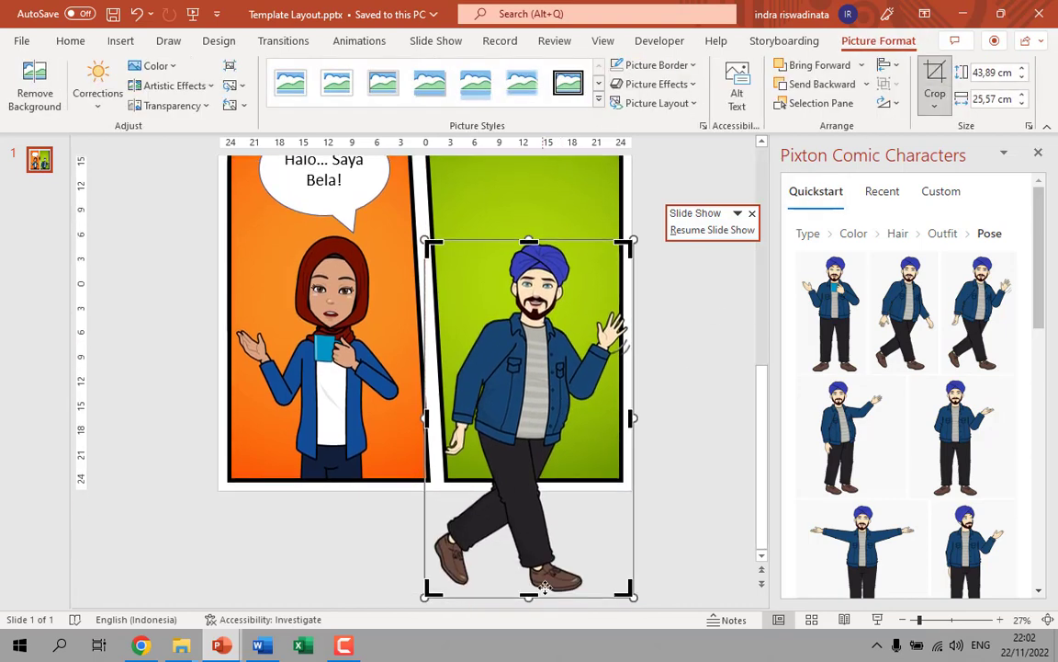
{"action": "left_click_drag", "start_coordinate": [528, 595], "coordinate": [528, 483]}
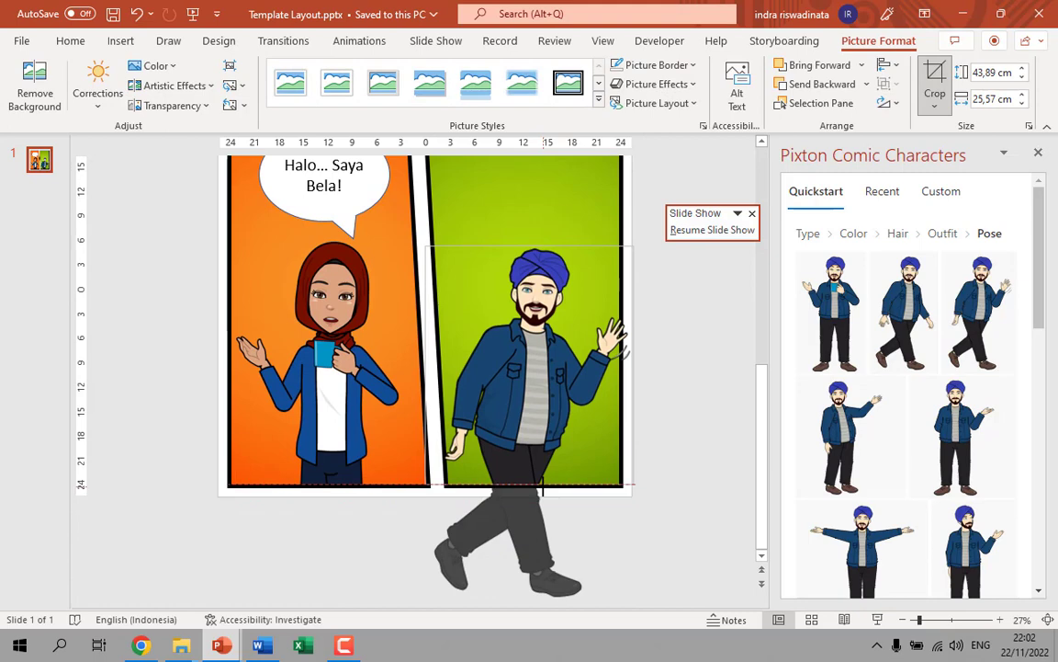
{"action": "left_click", "coordinate": [677, 465]}
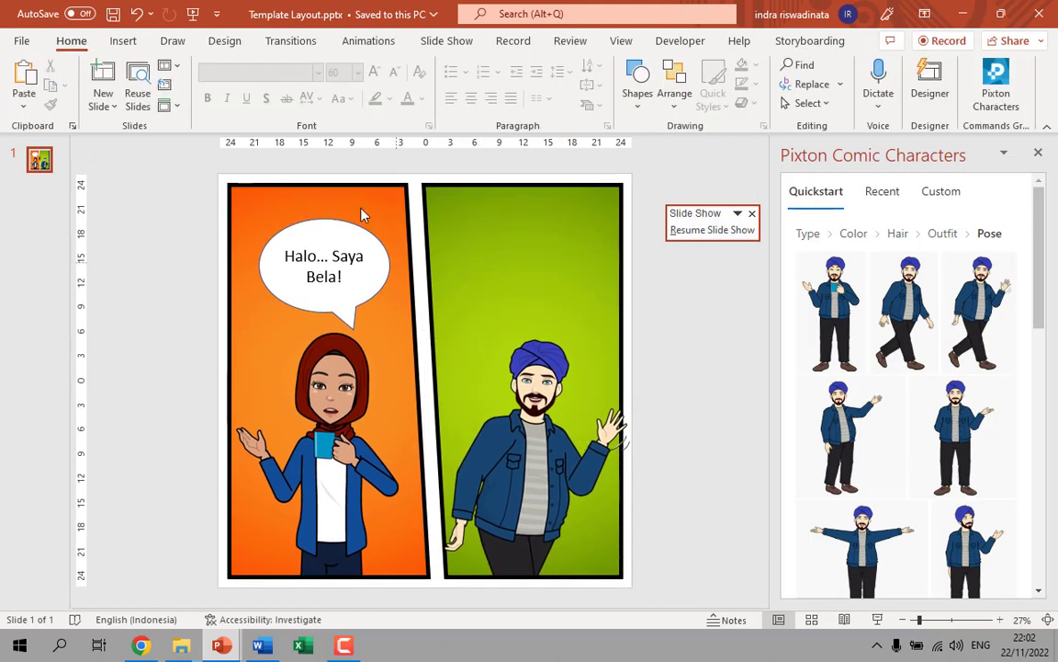
Draw a rectangular speech callout in the green panel above the man
{"action": "left_click", "coordinate": [123, 43]}
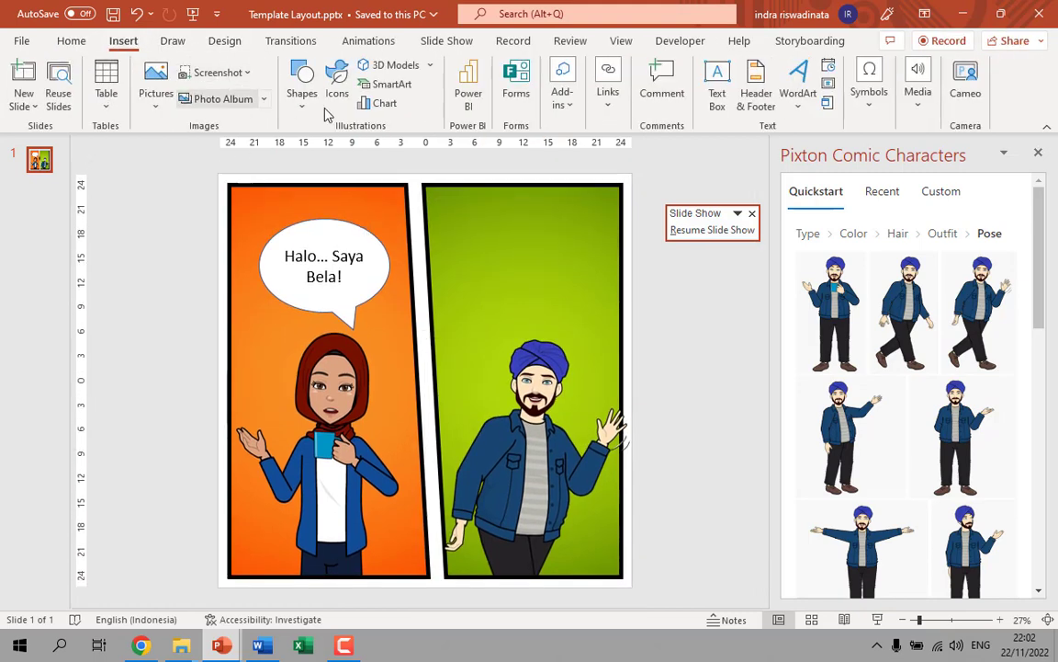
{"action": "left_click", "coordinate": [299, 92]}
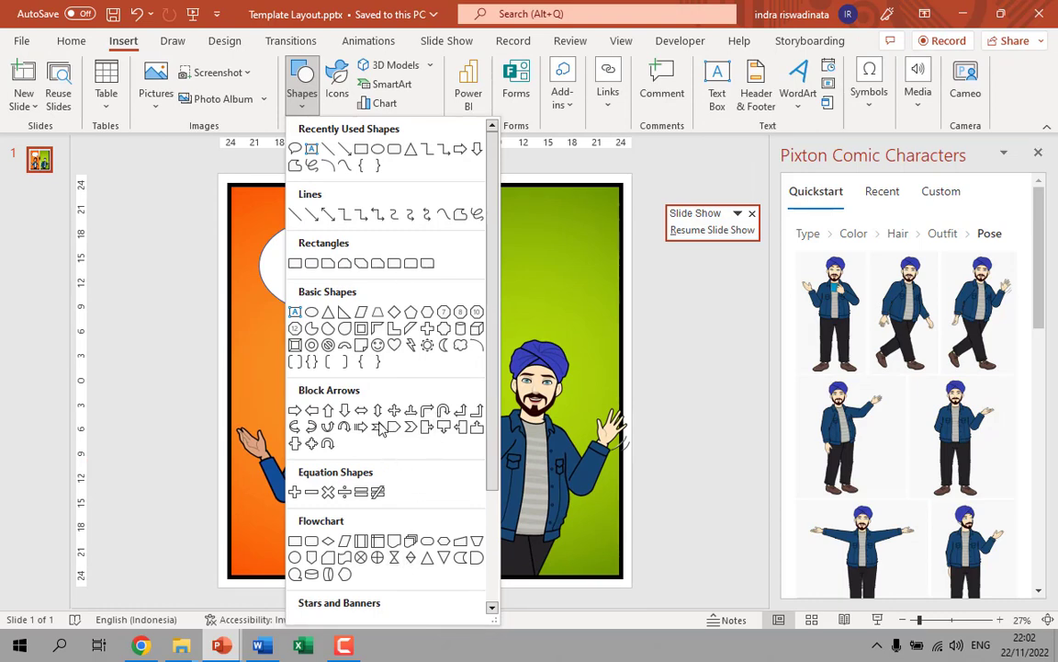
{"action": "scroll", "coordinate": [395, 556], "scroll_direction": "down", "scroll_amount": 3}
{"action": "scroll", "coordinate": [367, 552], "scroll_direction": "down", "scroll_amount": 1}
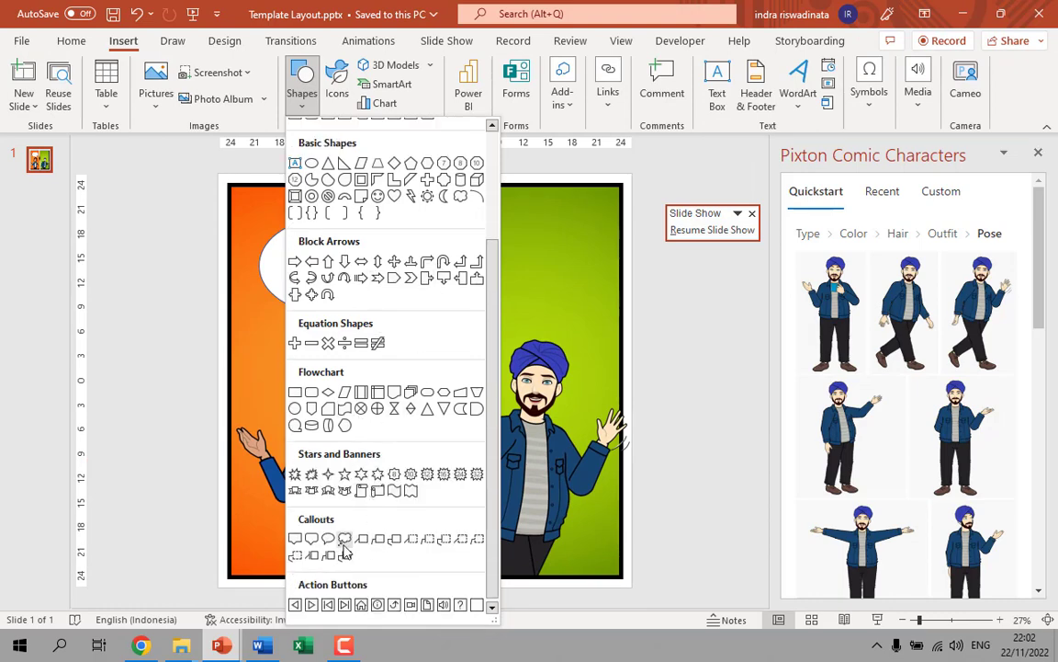
{"action": "left_click", "coordinate": [295, 473]}
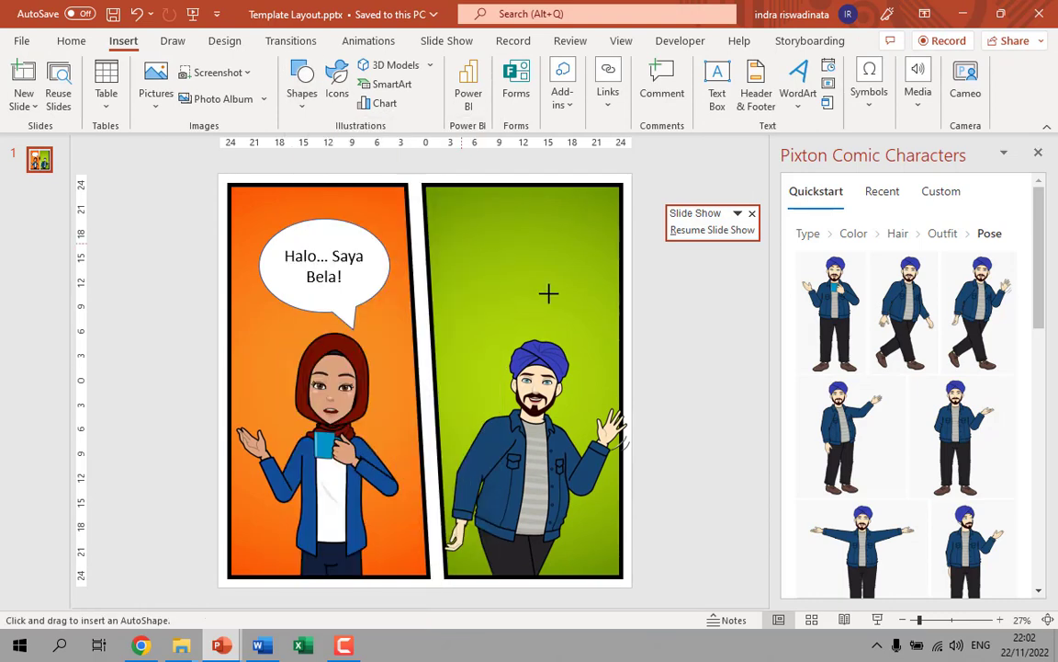
{"action": "left_click_drag", "start_coordinate": [451, 224], "coordinate": [588, 311]}
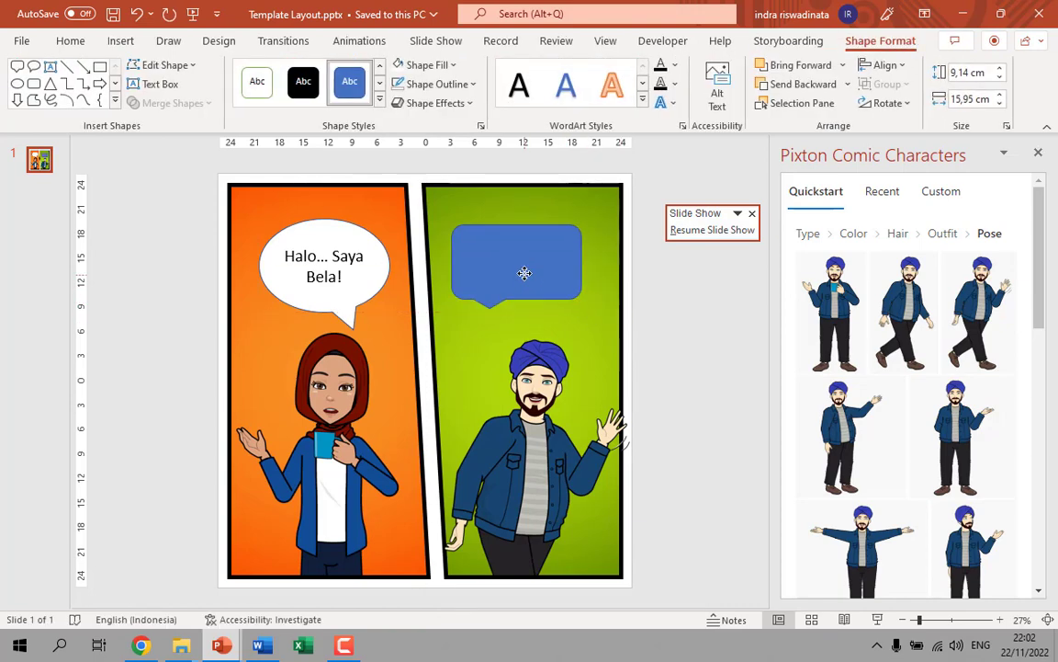
Point the callout's tail at the man's head and fill it white
{"action": "left_click", "coordinate": [523, 273]}
{"action": "left_click_drag", "start_coordinate": [489, 308], "coordinate": [548, 336]}
{"action": "left_click", "coordinate": [409, 64]}
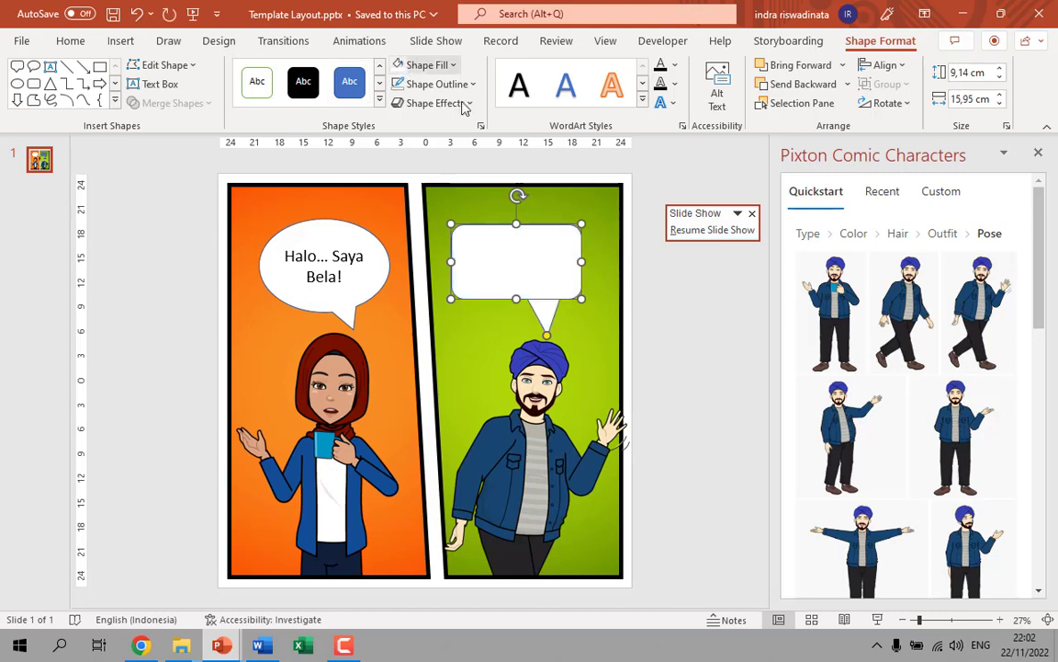
{"action": "left_click", "coordinate": [720, 345]}
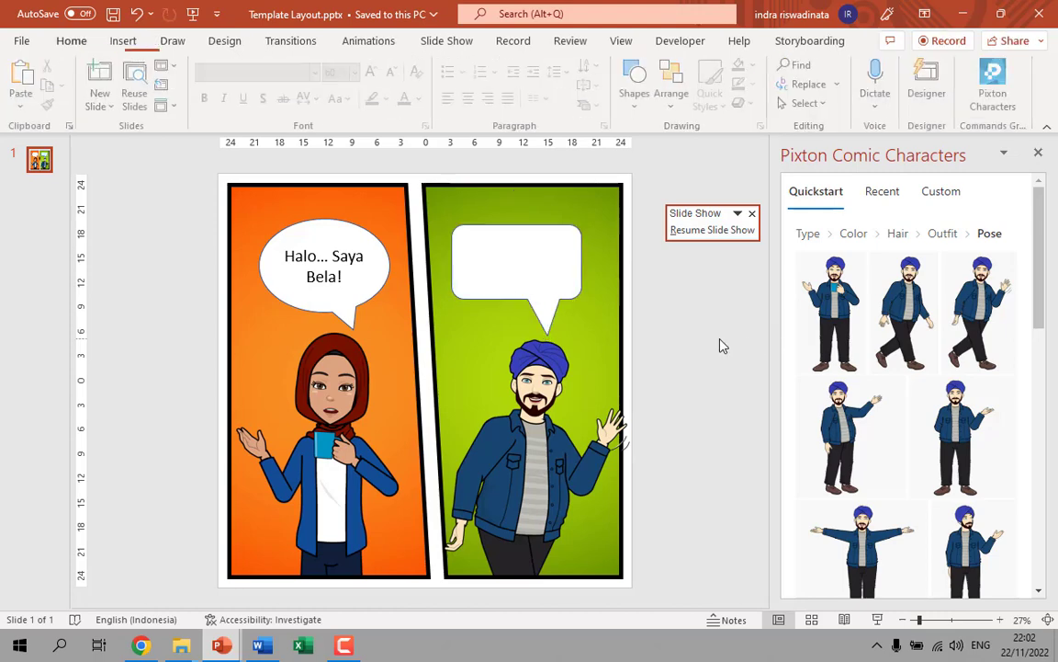
{"action": "left_click", "coordinate": [48, 176]}
Paste a new slide after slide 1, keeping its green-over-yellow C2 panel layout
{"action": "key", "text": "ctrl+v"}
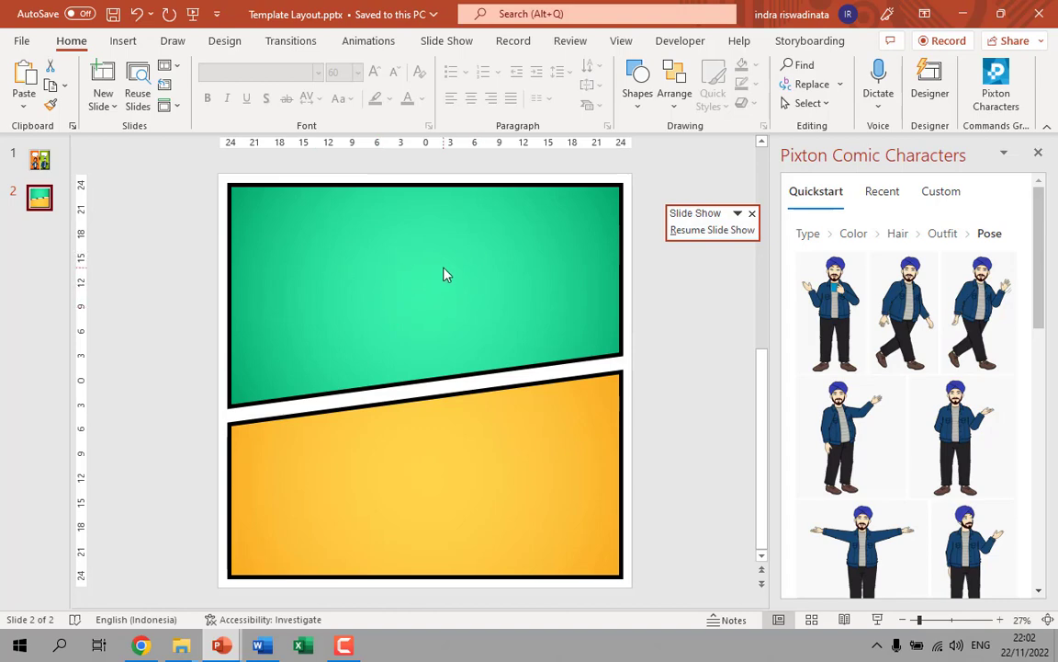
{"action": "right_click", "coordinate": [43, 207]}
{"action": "mouse_move", "coordinate": [142, 448]}
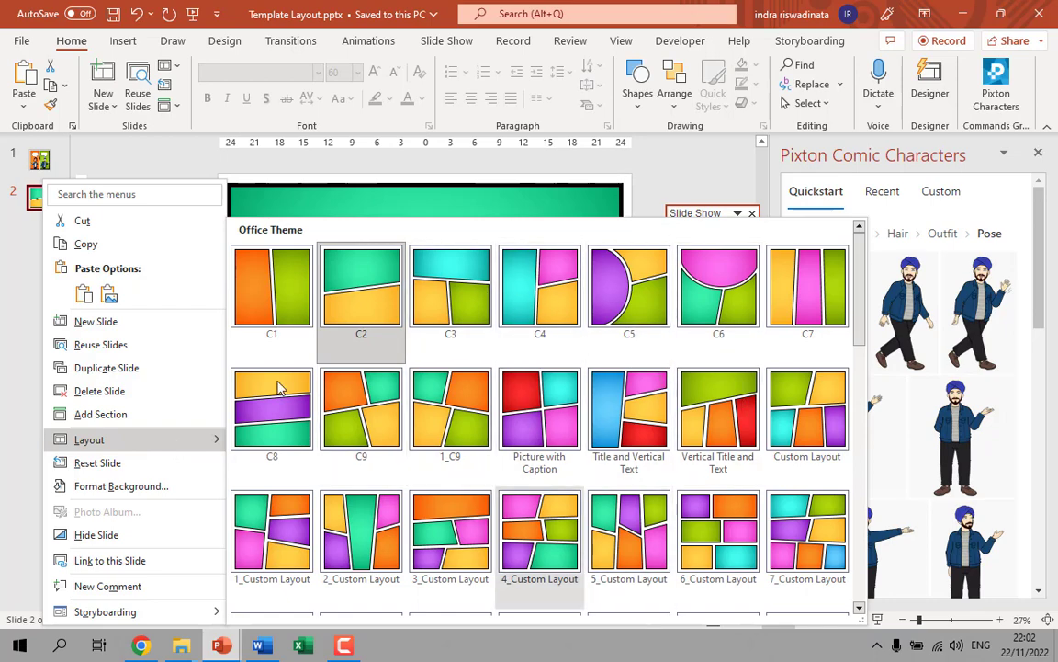
{"action": "scroll", "coordinate": [552, 404], "scroll_direction": "down", "scroll_amount": 10}
{"action": "scroll", "coordinate": [455, 441], "scroll_direction": "down", "scroll_amount": 3}
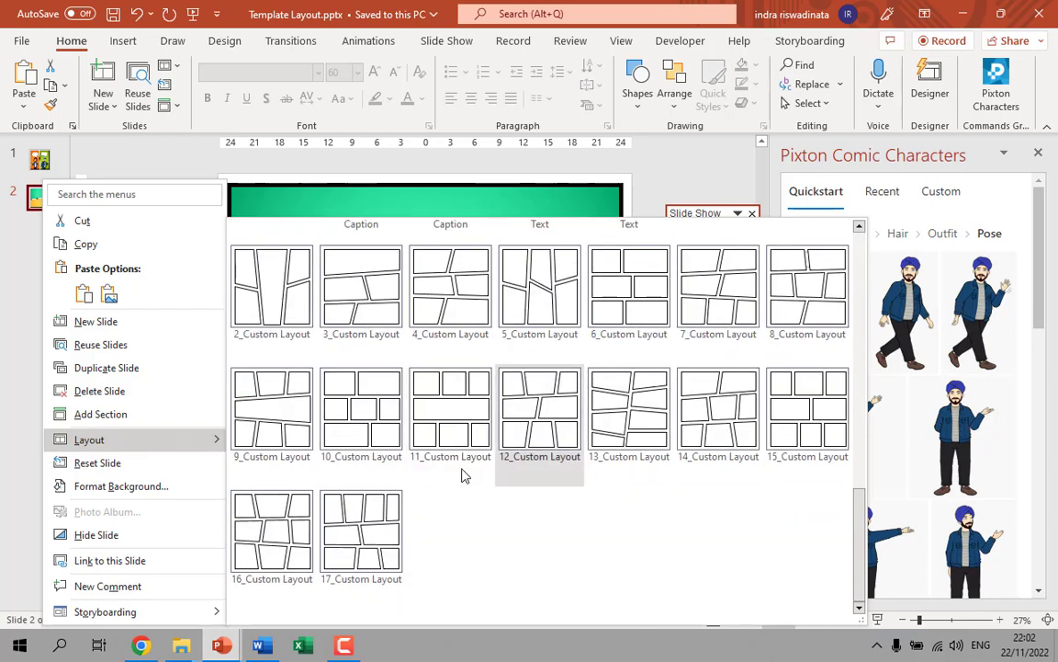
{"action": "scroll", "coordinate": [385, 345], "scroll_direction": "up", "scroll_amount": 10}
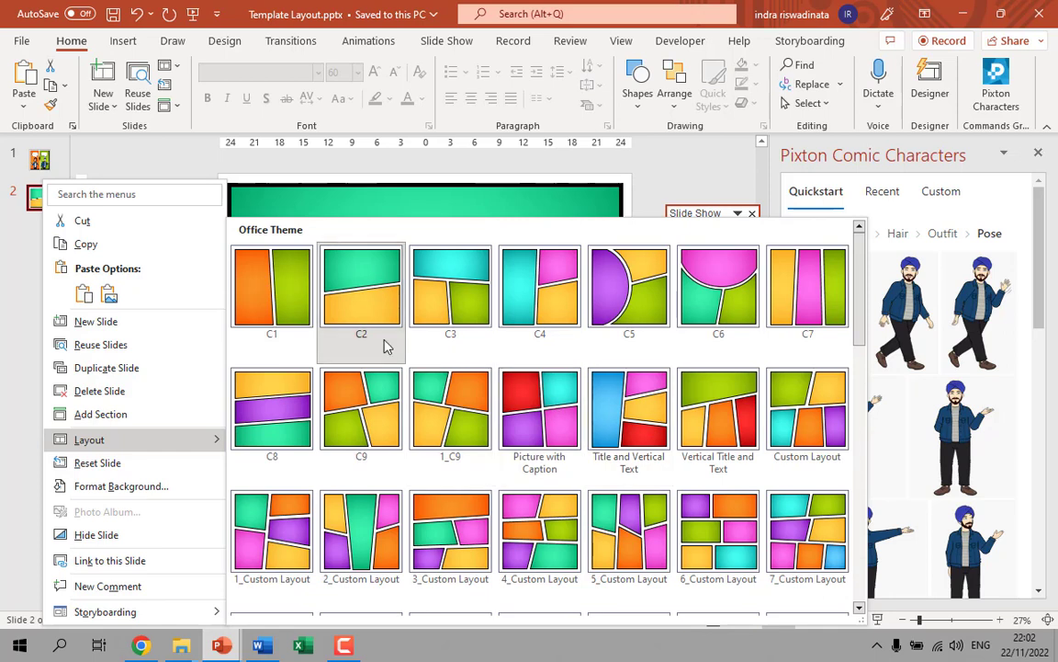
{"action": "left_click", "coordinate": [654, 181]}
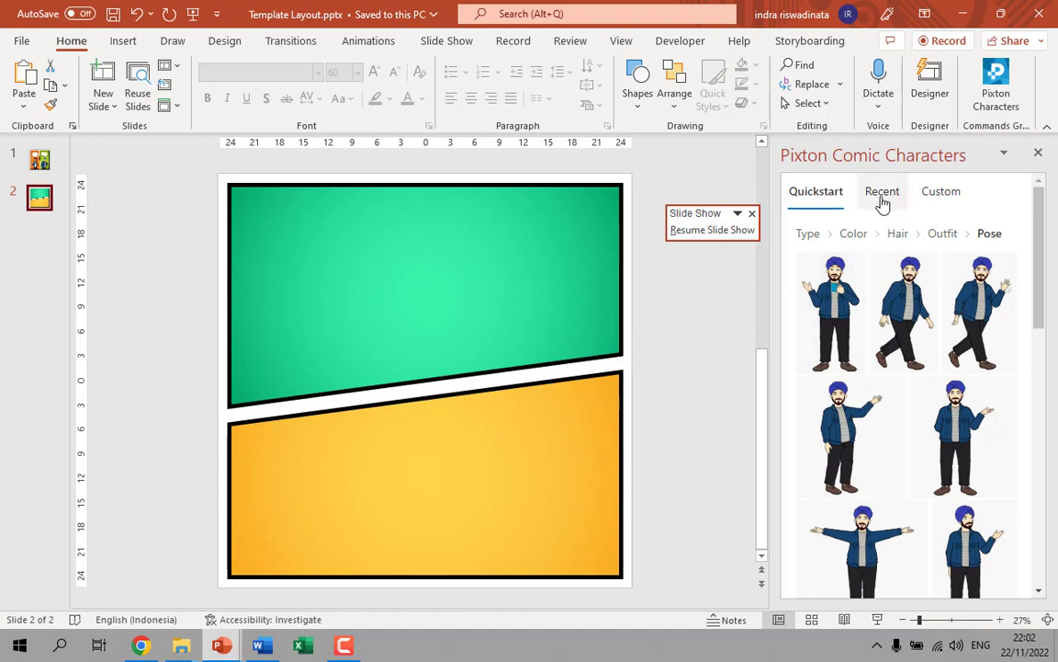
Insert the recently used hijab character's waving pose onto slide 2
{"action": "left_click", "coordinate": [882, 197]}
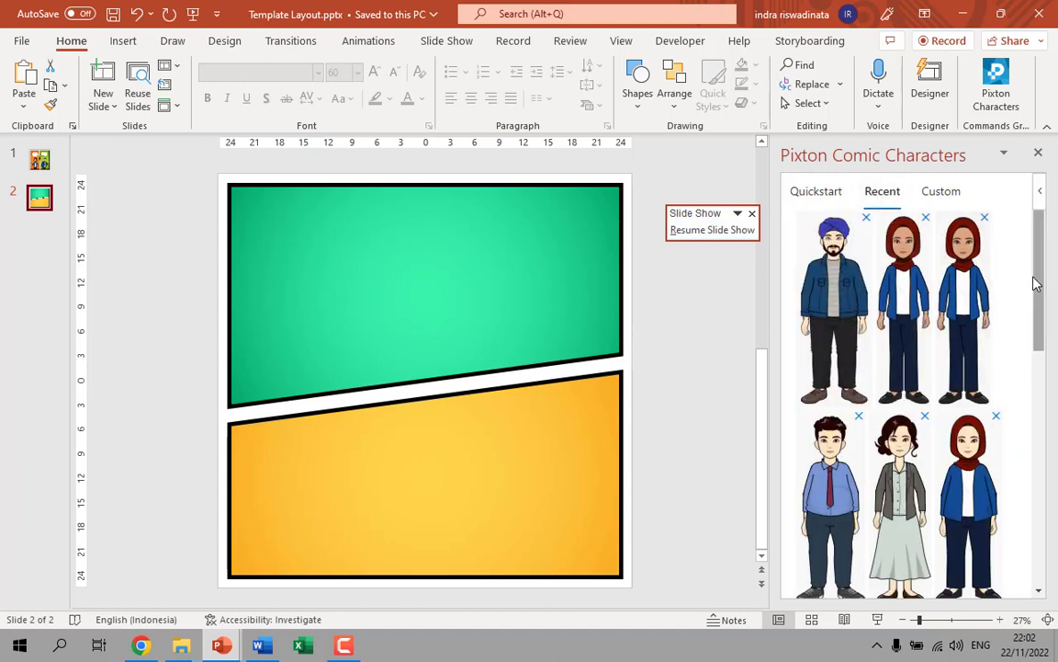
{"action": "scroll", "coordinate": [1042, 284], "scroll_direction": "down", "scroll_amount": 3}
{"action": "scroll", "coordinate": [1047, 312], "scroll_direction": "down", "scroll_amount": 2}
{"action": "scroll", "coordinate": [1047, 312], "scroll_direction": "up", "scroll_amount": 5}
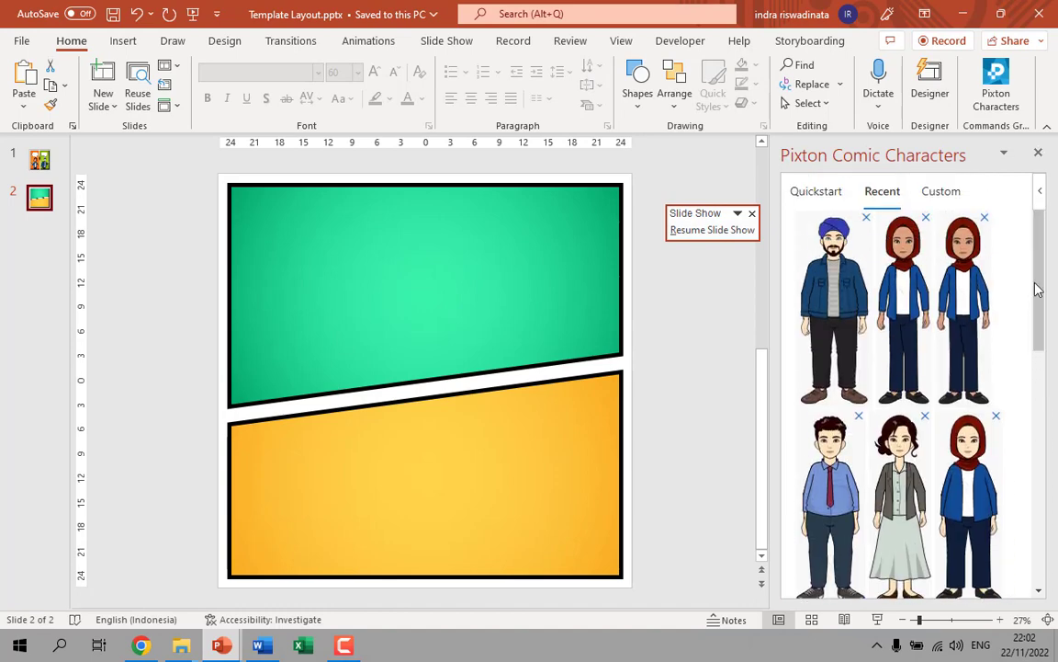
{"action": "left_click", "coordinate": [904, 286]}
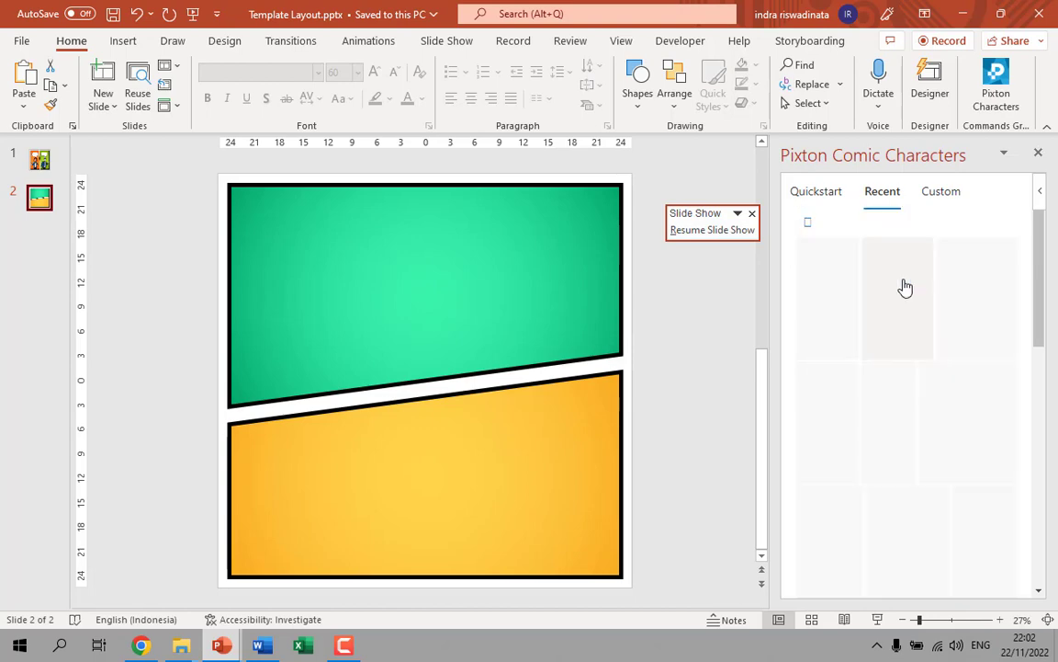
{"action": "left_click_drag", "start_coordinate": [1037, 297], "coordinate": [1057, 381]}
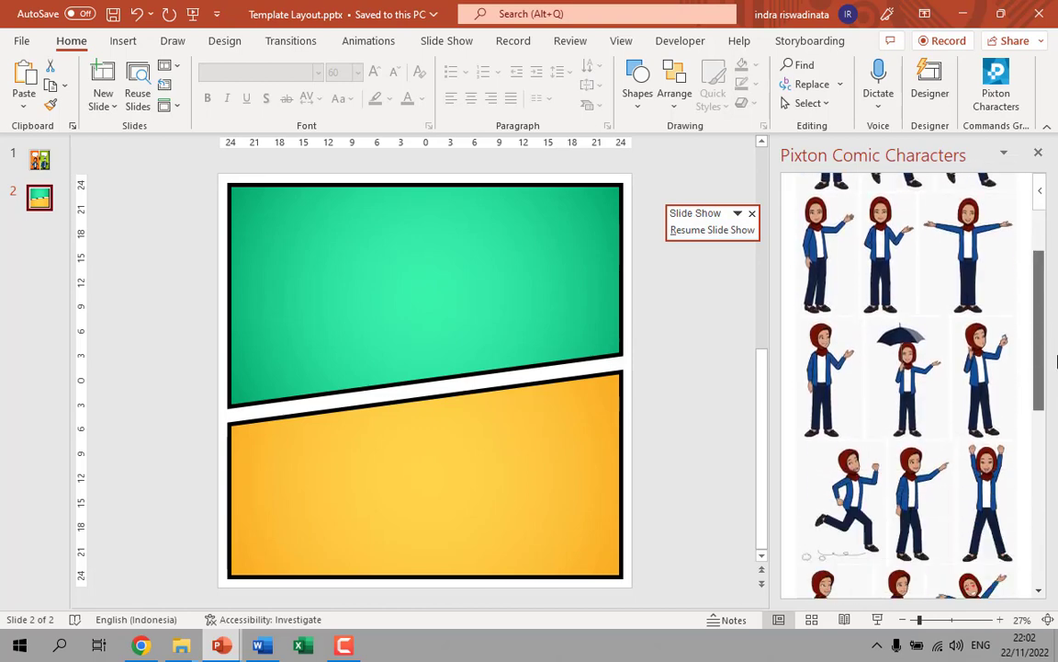
{"action": "left_click", "coordinate": [823, 260]}
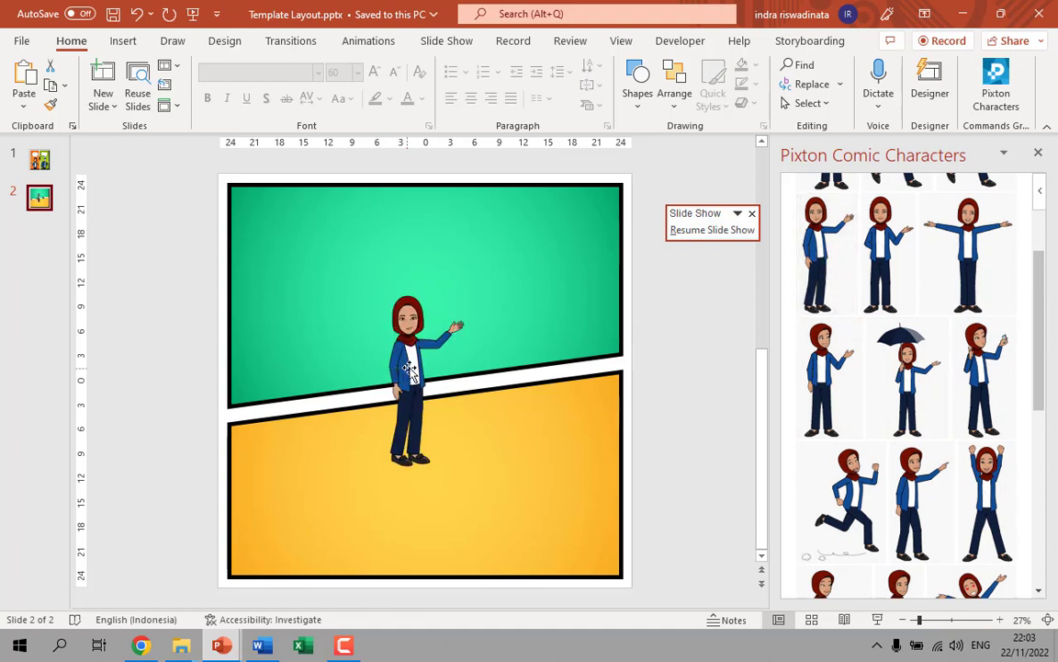
Enlarge the hijab character and place her at the left, spanning the green and yellow panels
{"action": "left_click_drag", "start_coordinate": [409, 370], "coordinate": [296, 356]}
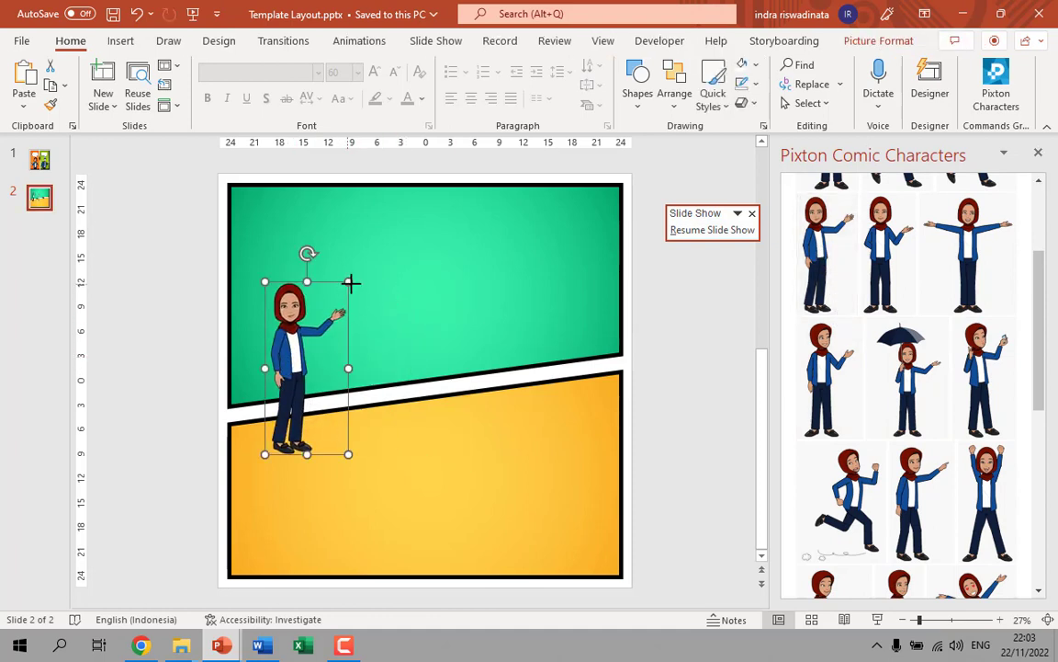
{"action": "left_click_drag", "start_coordinate": [350, 283], "coordinate": [437, 135]}
{"action": "left_click_drag", "start_coordinate": [285, 254], "coordinate": [277, 341]}
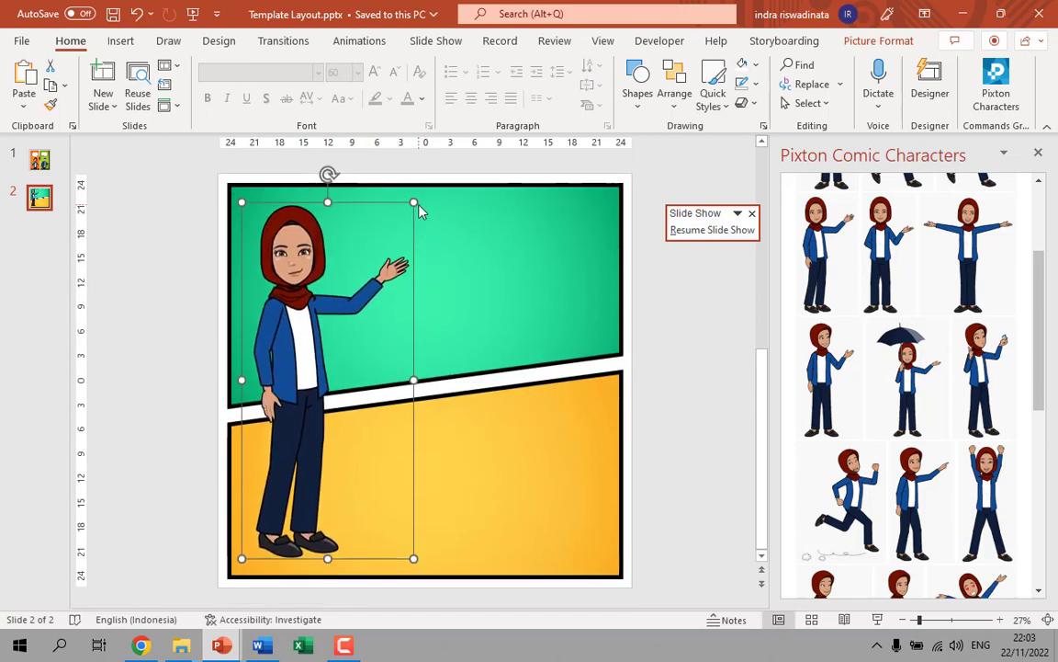
{"action": "left_click_drag", "start_coordinate": [414, 202], "coordinate": [418, 195]}
{"action": "left_click_drag", "start_coordinate": [303, 267], "coordinate": [301, 262]}
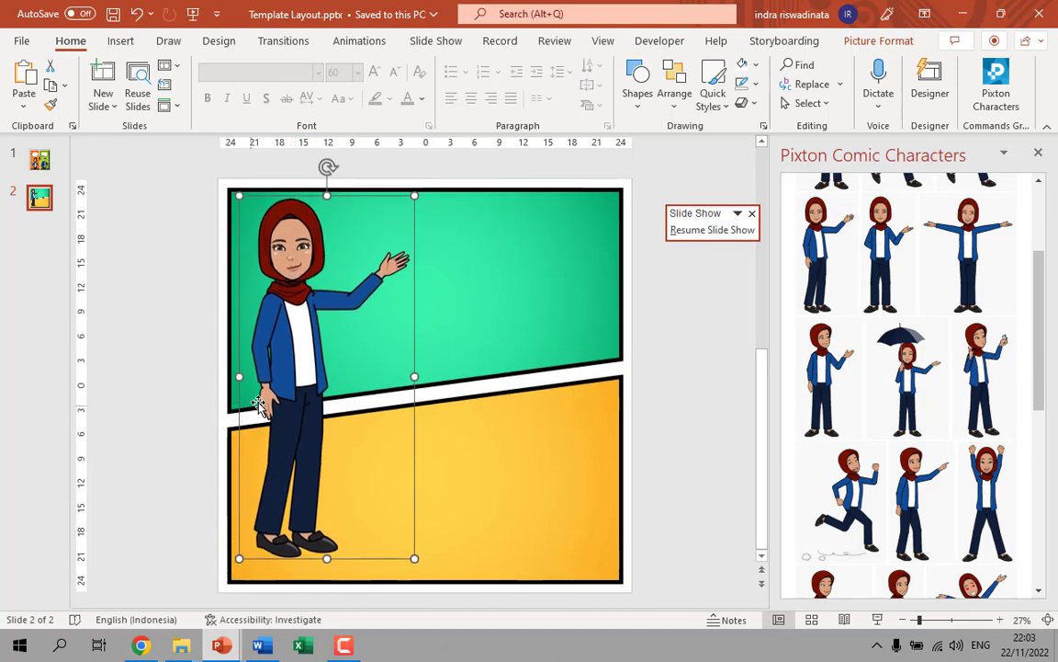
Compare against slide 1, then reselect the hijab character on slide 2 for picture formatting
{"action": "left_click", "coordinate": [40, 160]}
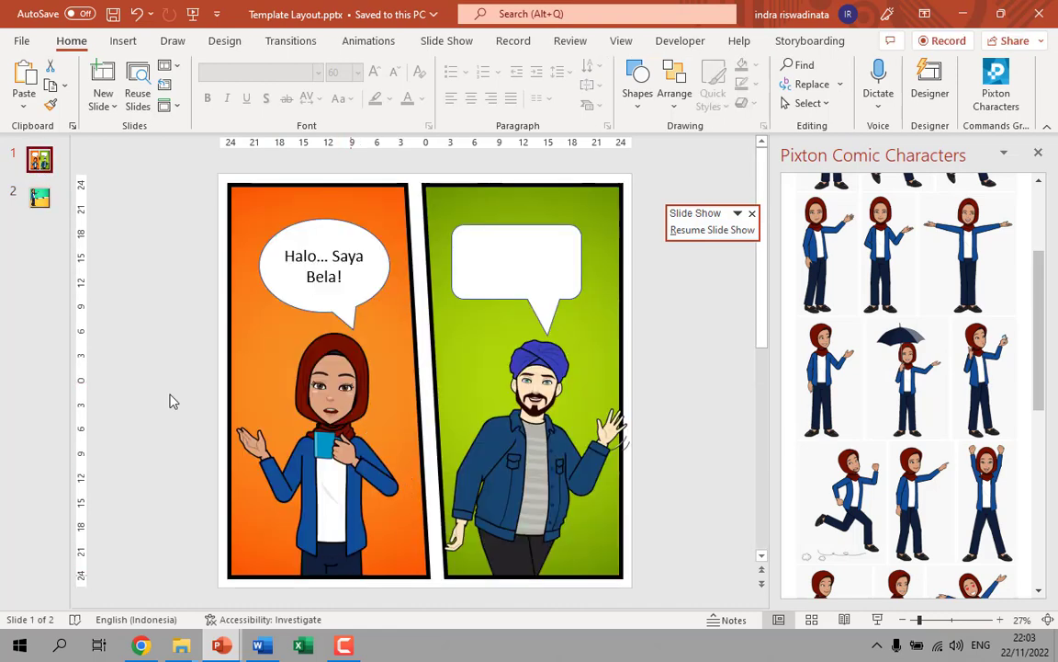
{"action": "left_click", "coordinate": [39, 197]}
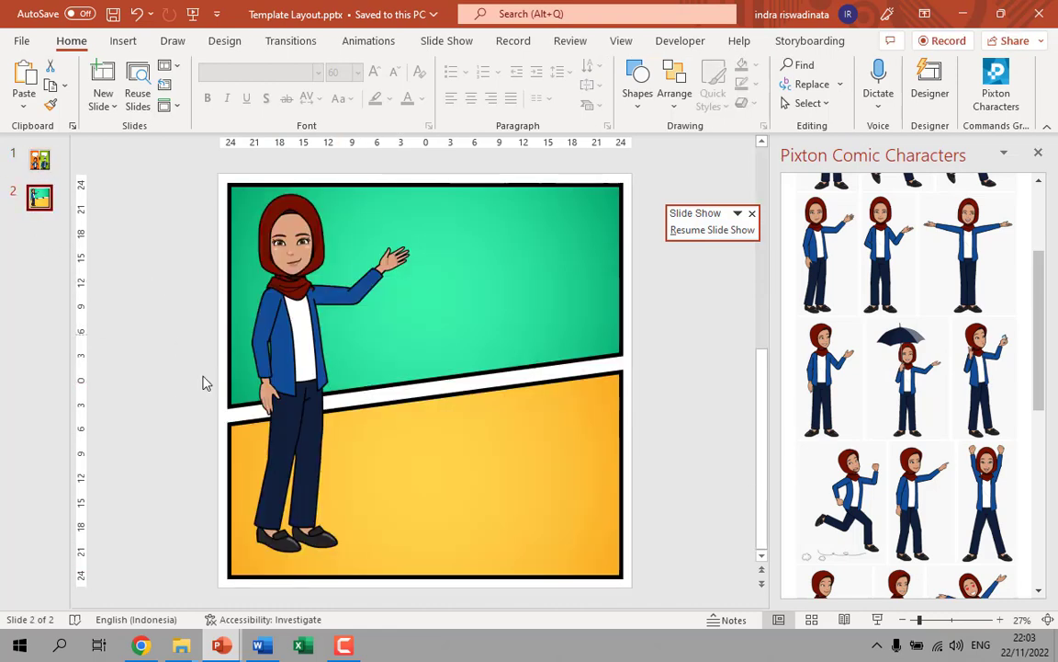
{"action": "left_click", "coordinate": [262, 382]}
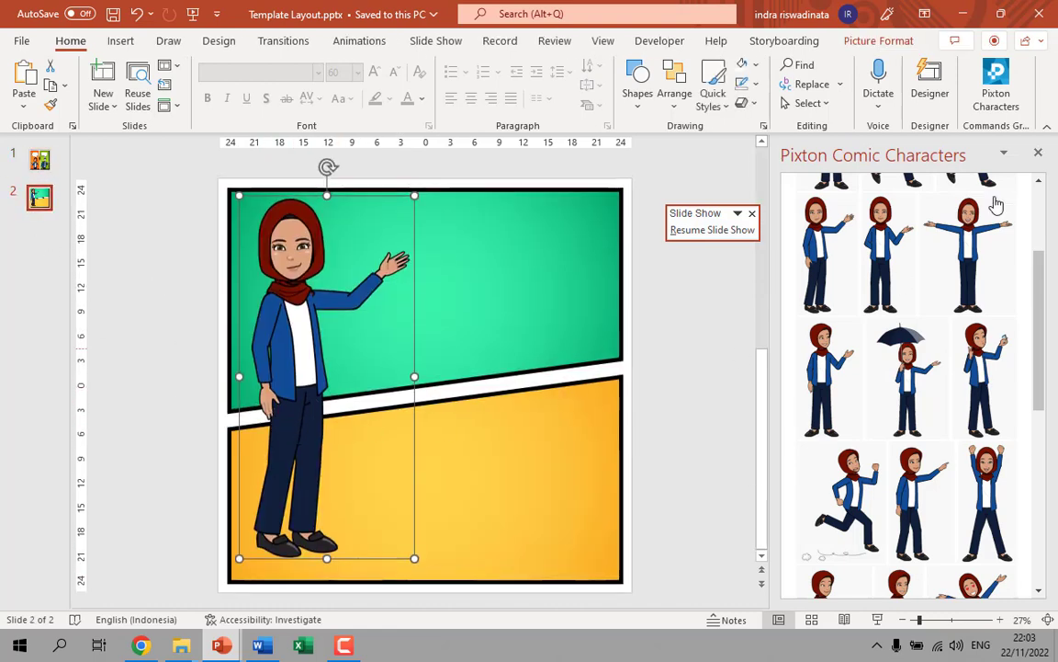
{"action": "left_click", "coordinate": [879, 40]}
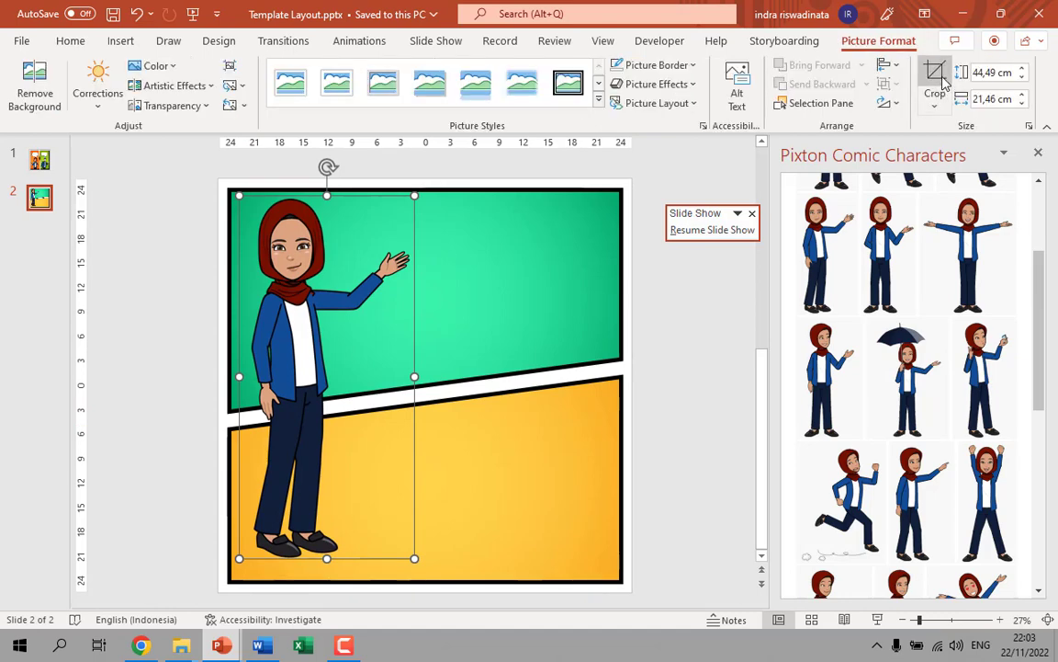
{"action": "left_click", "coordinate": [935, 78]}
{"action": "left_click_drag", "start_coordinate": [326, 551], "coordinate": [344, 390]}
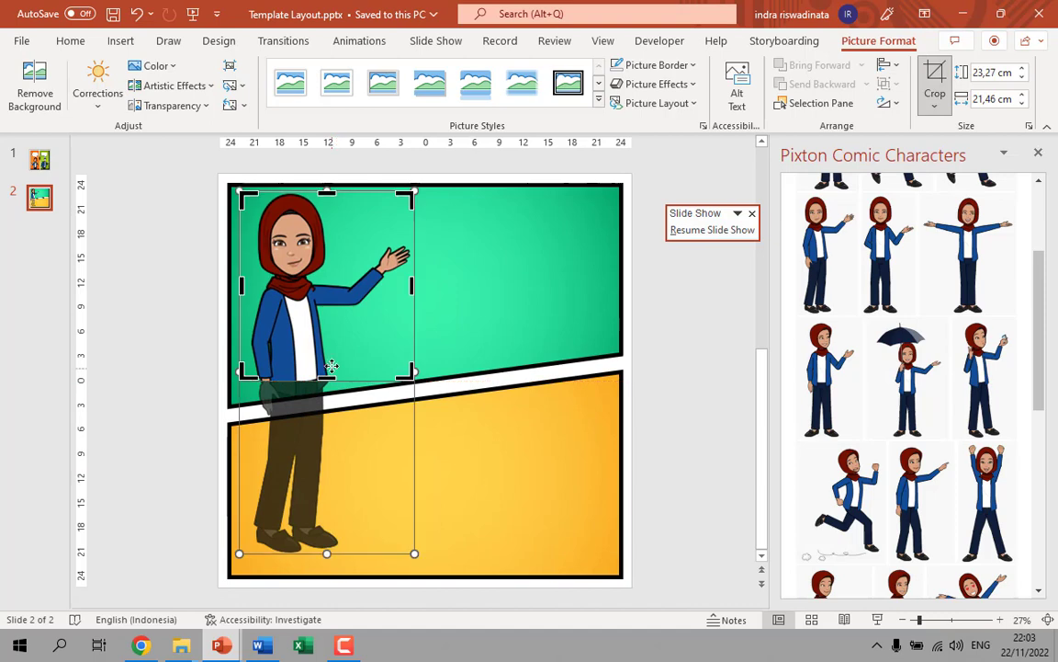
{"action": "left_click", "coordinate": [221, 397]}
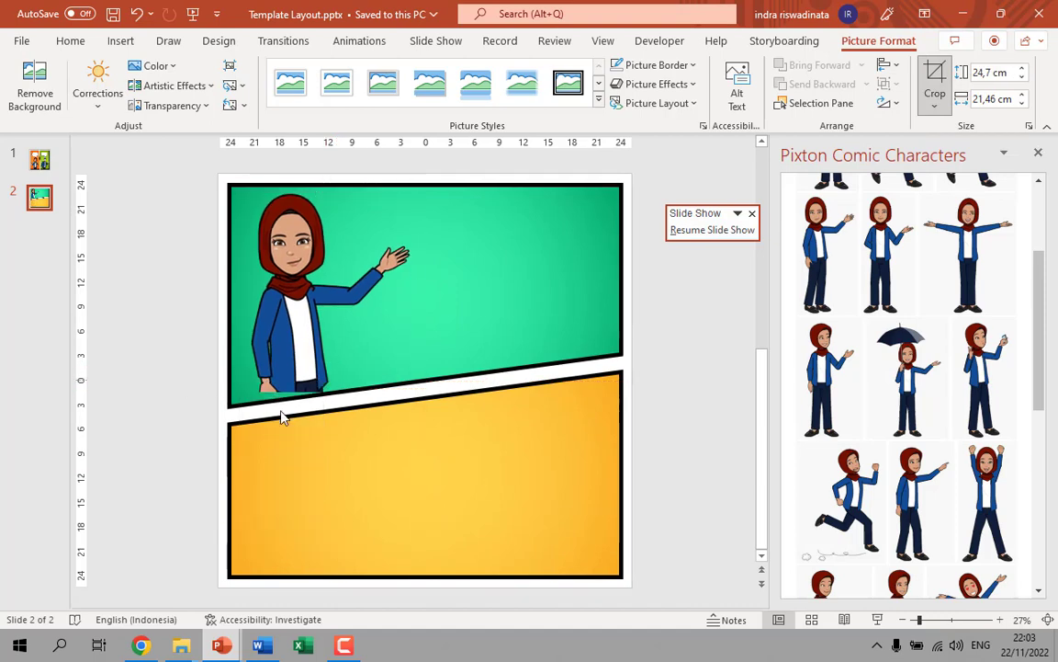
{"action": "left_click", "coordinate": [290, 363]}
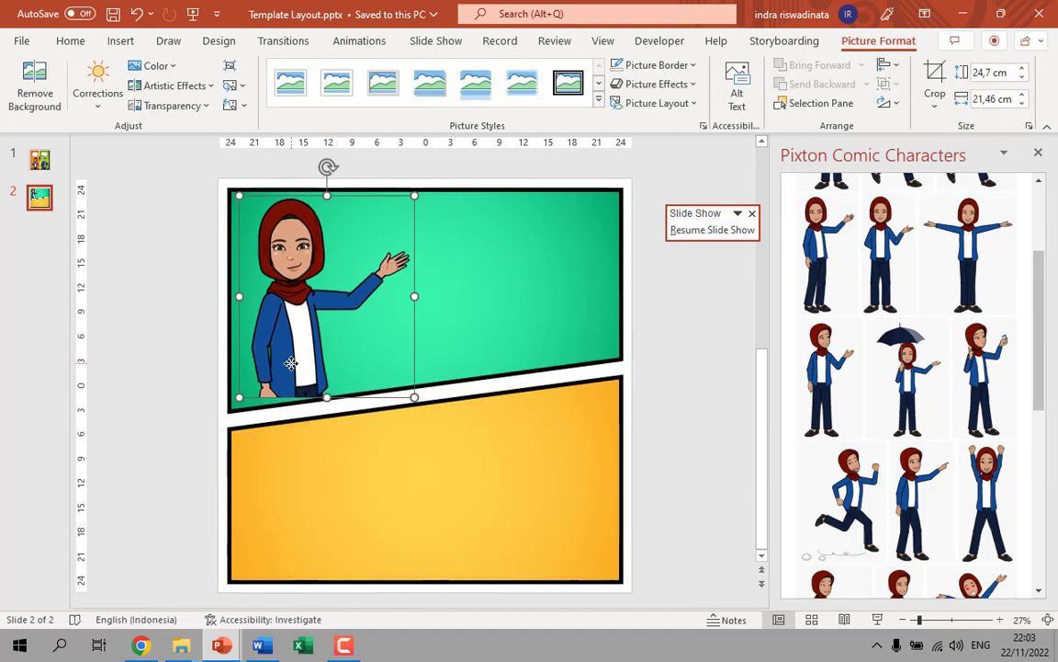
{"action": "double_click", "coordinate": [291, 363]}
{"action": "key", "text": "ctrl+z"}
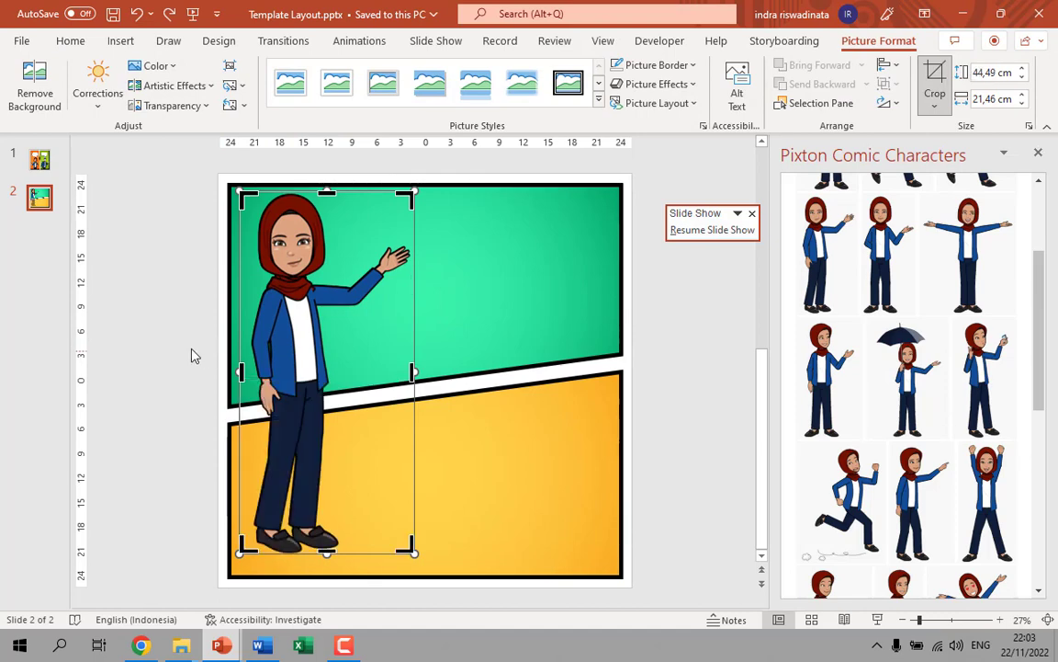
{"action": "left_click", "coordinate": [194, 355]}
Draw a blue four-cornered freeform shape over the hijab character's legs in the yellow panel
{"action": "left_click", "coordinate": [122, 41]}
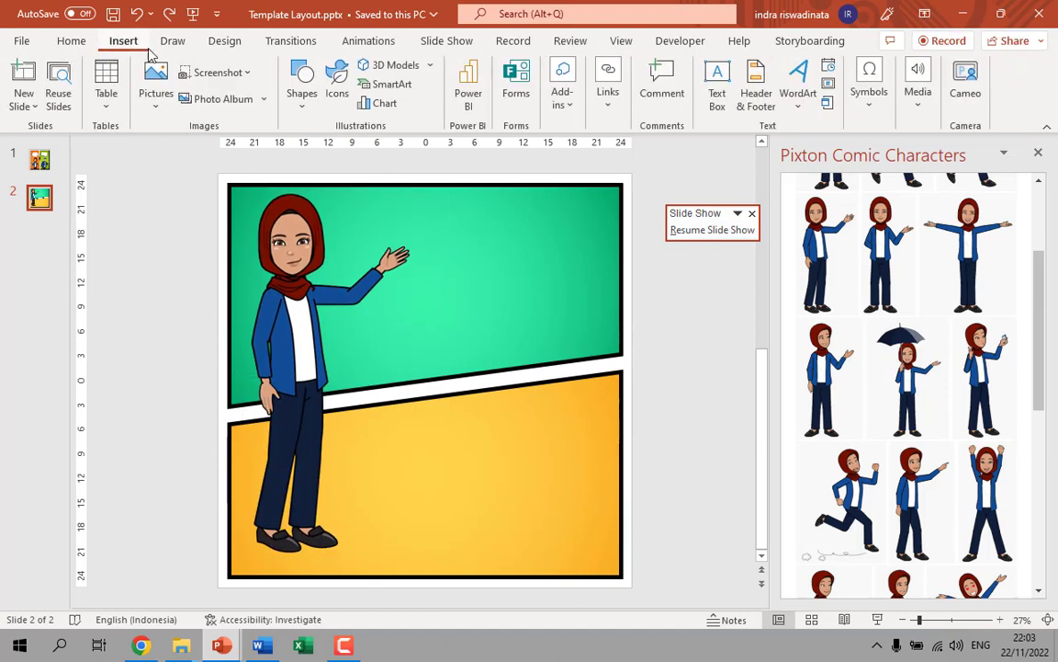
{"action": "left_click", "coordinate": [302, 96]}
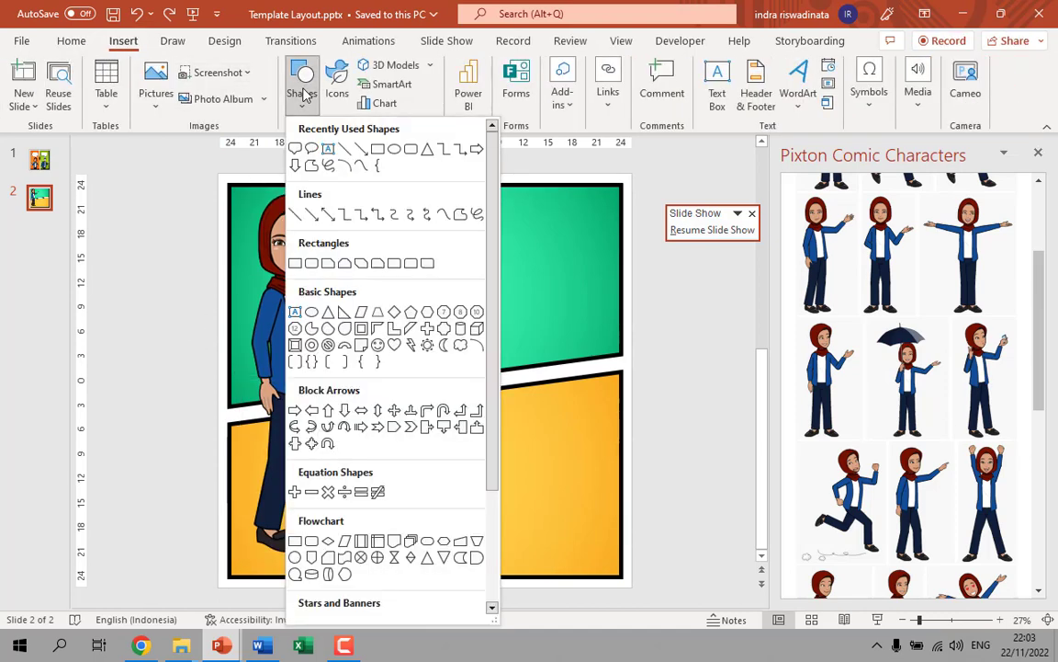
{"action": "left_click", "coordinate": [461, 214]}
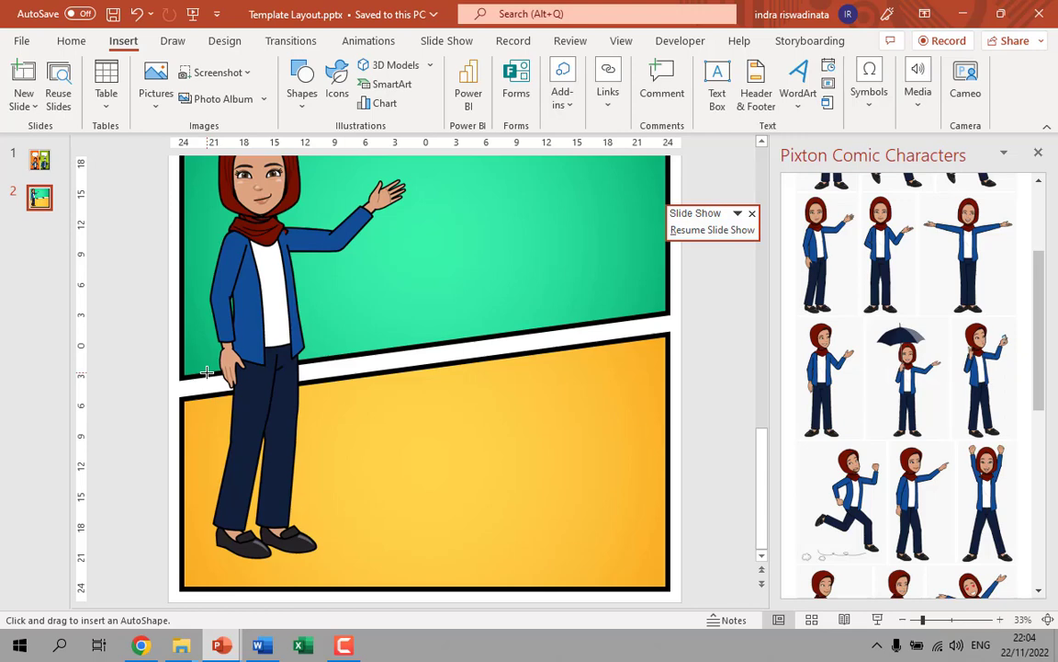
{"action": "left_click", "coordinate": [335, 362]}
{"action": "left_click", "coordinate": [335, 562]}
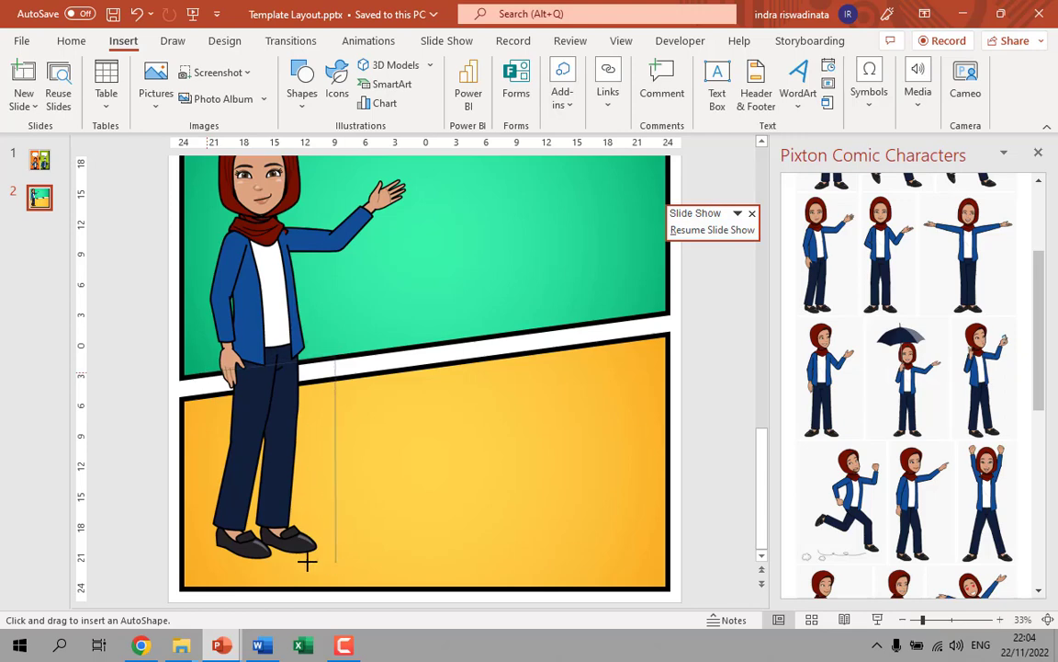
{"action": "left_click", "coordinate": [195, 563]}
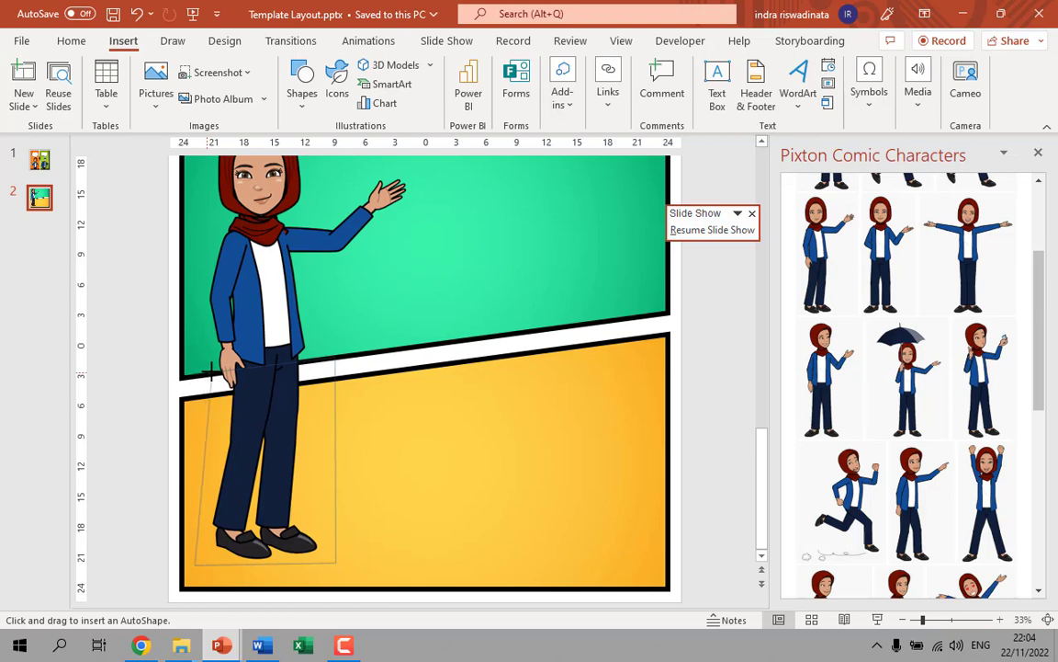
{"action": "left_click", "coordinate": [207, 373]}
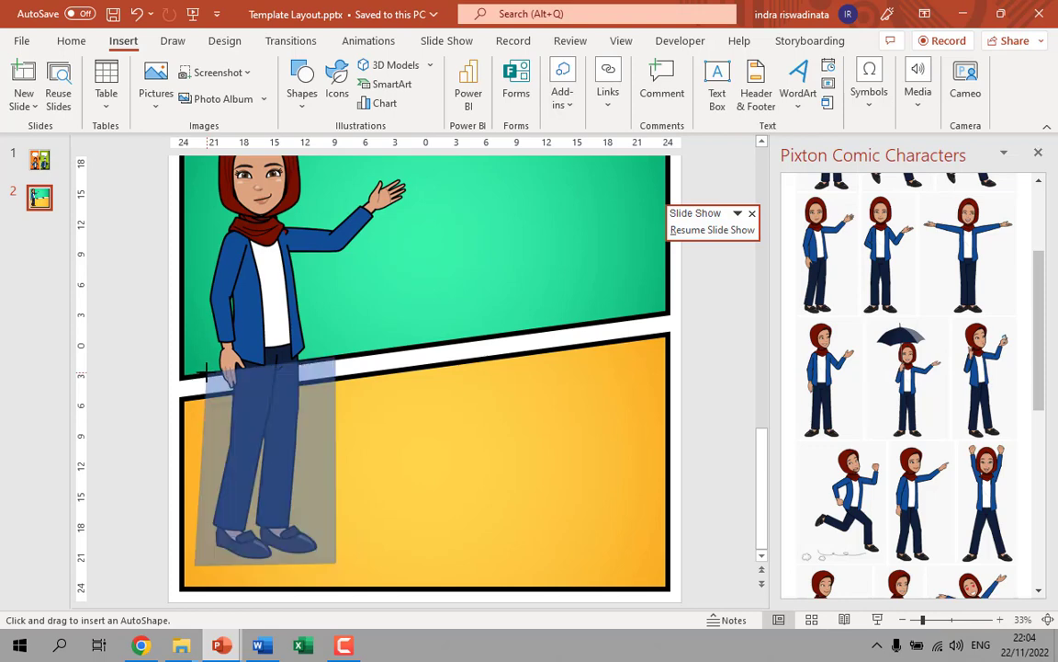
{"action": "left_click", "coordinate": [205, 372]}
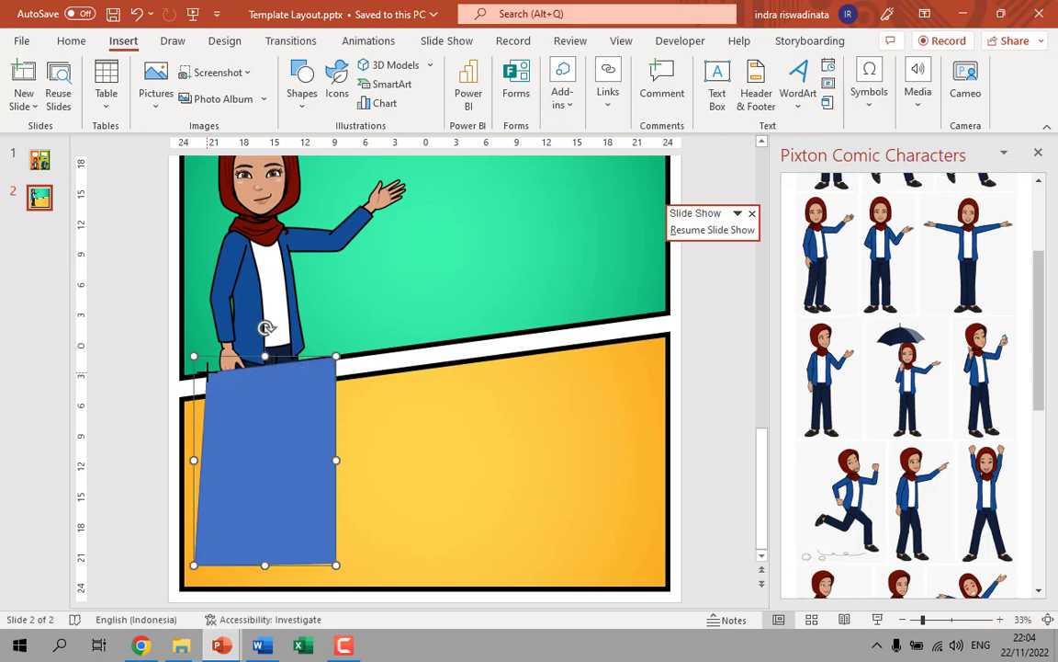
{"action": "left_click", "coordinate": [446, 439]}
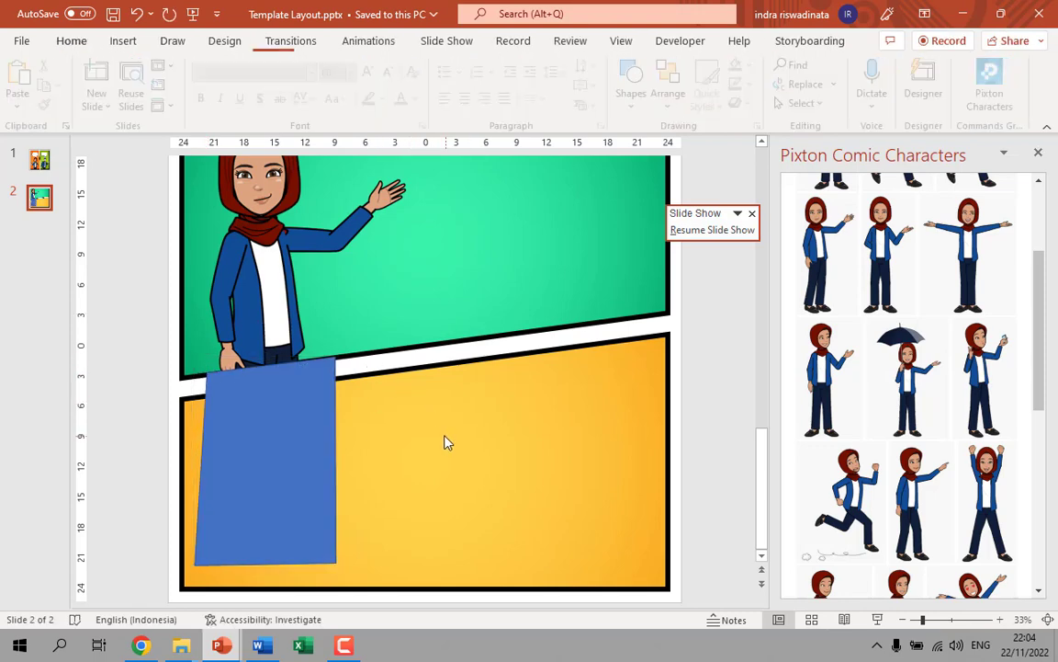
Subtract the blue freeform from the hijab character, leaving only her upper body in the green panel
{"action": "left_click", "coordinate": [252, 257]}
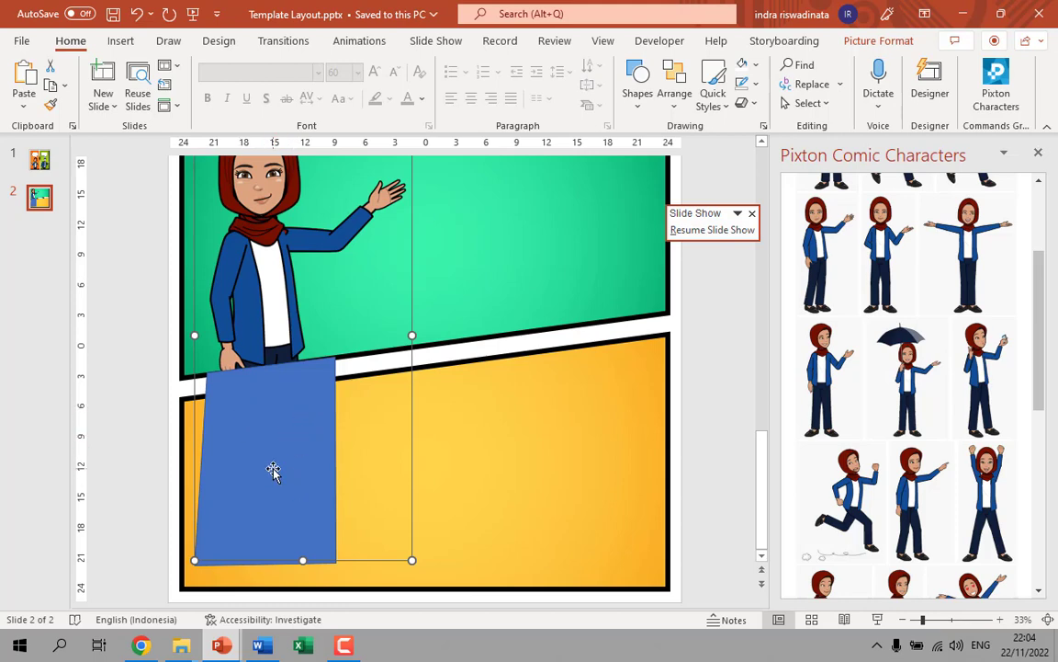
{"action": "left_click", "coordinate": [273, 470]}
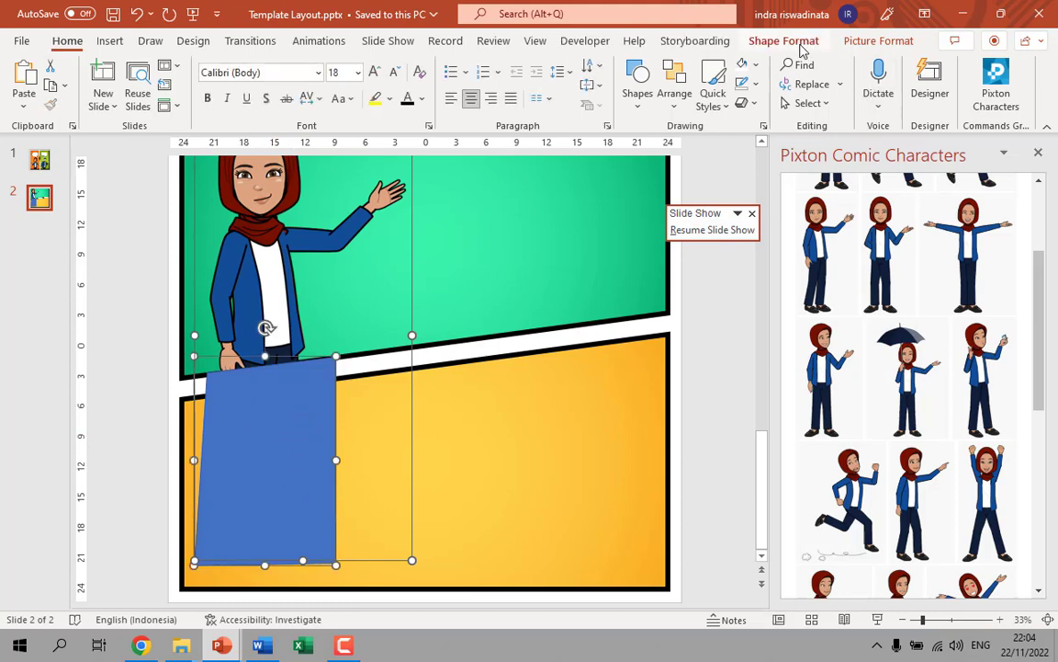
{"action": "left_click", "coordinate": [784, 40]}
{"action": "left_click", "coordinate": [166, 105]}
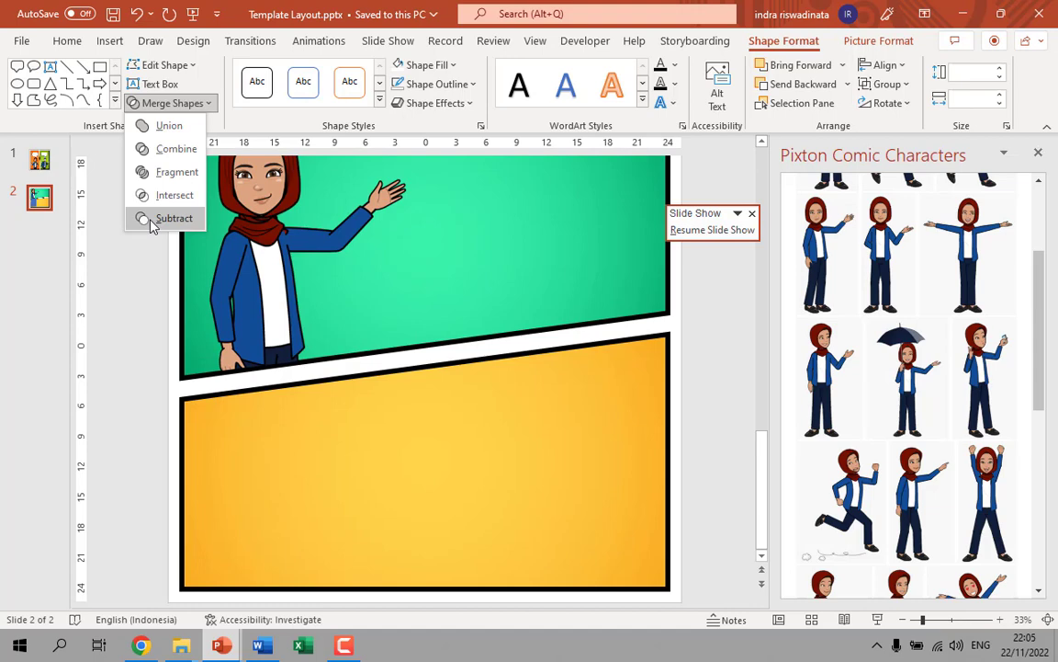
{"action": "left_click", "coordinate": [153, 220]}
{"action": "scroll", "coordinate": [303, 317], "scroll_direction": "up", "scroll_amount": 1}
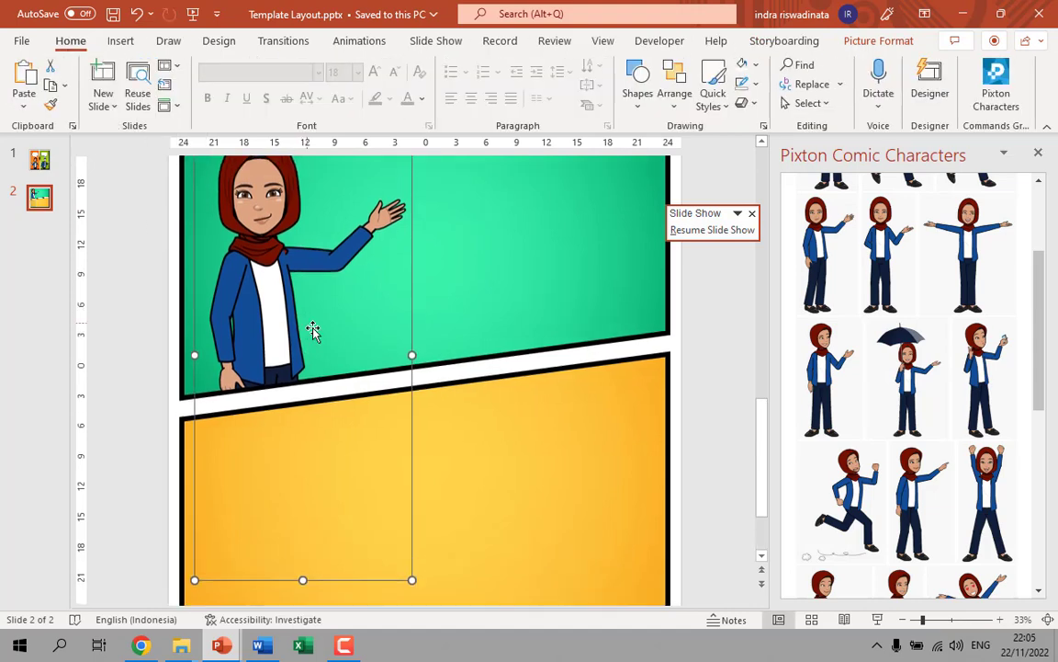
{"action": "scroll", "coordinate": [294, 326], "scroll_direction": "up", "scroll_amount": 1}
{"action": "scroll", "coordinate": [278, 331], "scroll_direction": "up", "scroll_amount": 2}
{"action": "scroll", "coordinate": [276, 338], "scroll_direction": "down", "scroll_amount": 1}
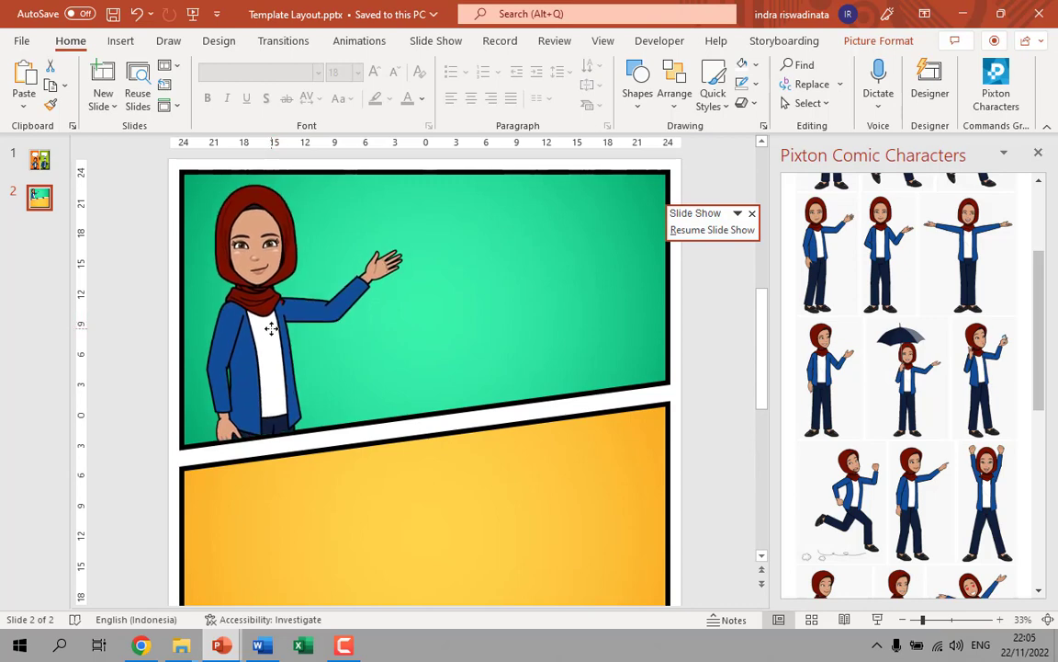
{"action": "left_click", "coordinate": [271, 328]}
{"action": "scroll", "coordinate": [493, 372], "scroll_direction": "down", "scroll_amount": 1, "text": "ctrl"}
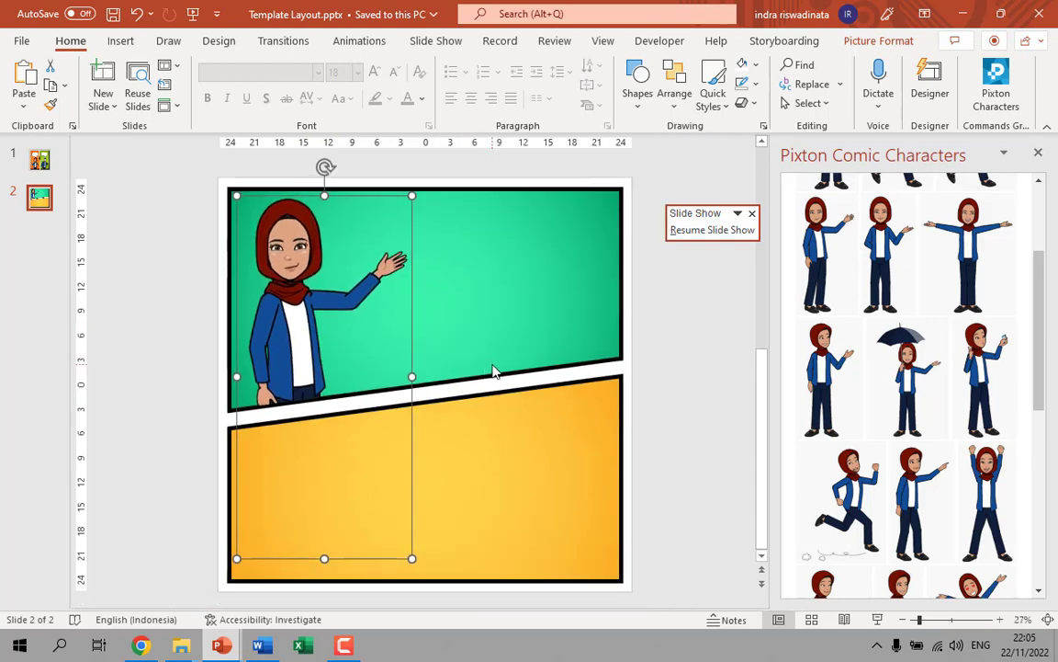
{"action": "left_click", "coordinate": [669, 349]}
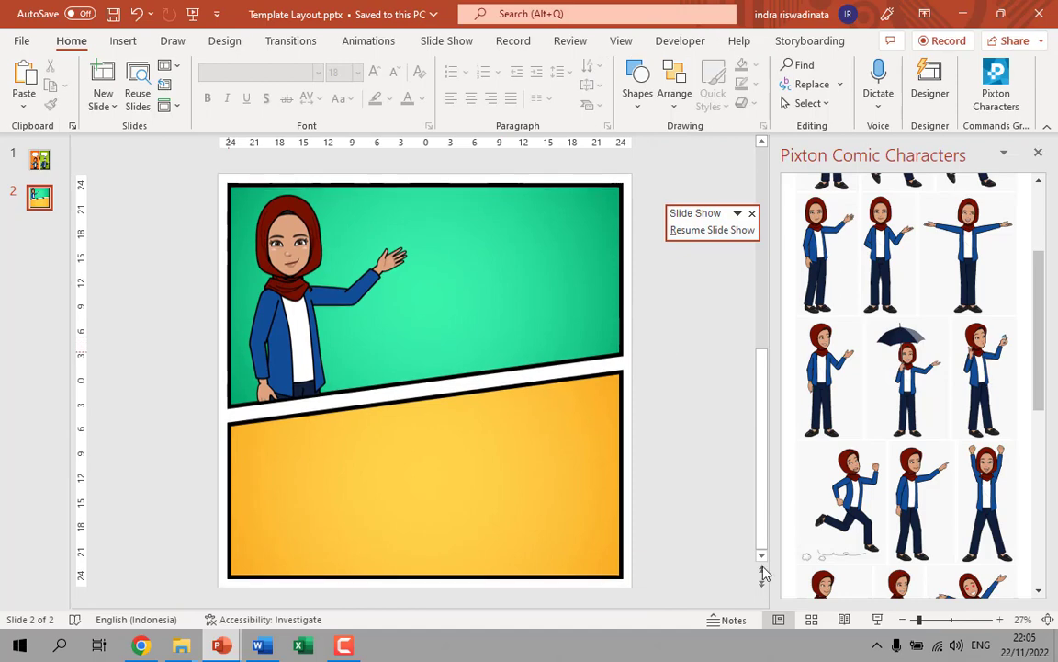
{"action": "scroll", "coordinate": [754, 238], "scroll_direction": "up", "scroll_amount": 3}
{"action": "scroll", "coordinate": [919, 349], "scroll_direction": "up", "scroll_amount": 5}
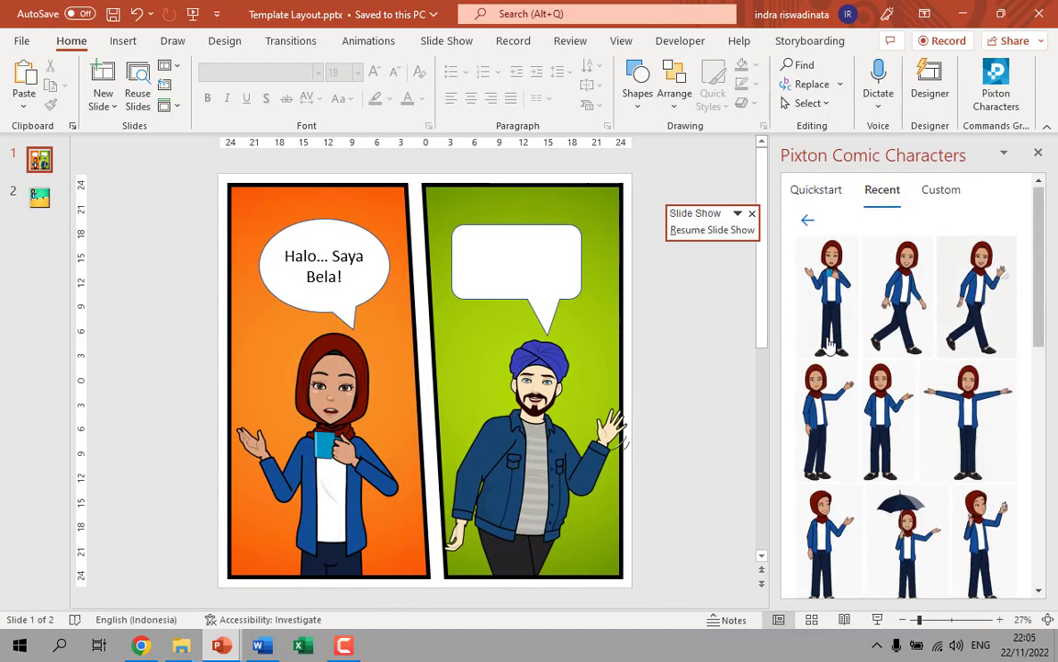
{"action": "left_click", "coordinate": [42, 204]}
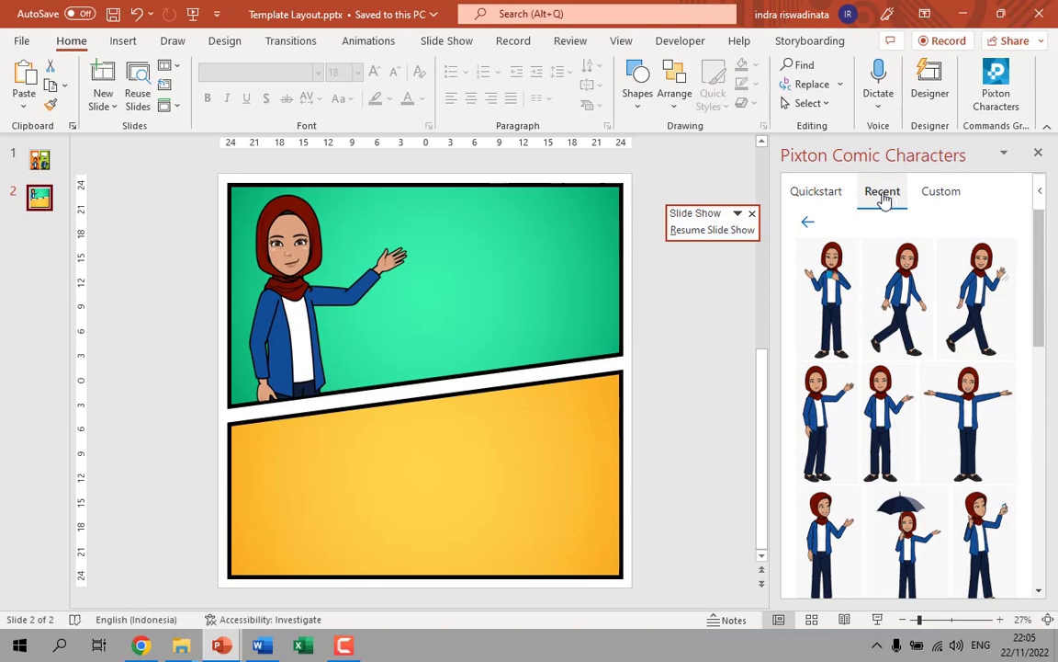
Insert the turbaned man with outstretched arms from the Pixton Recent characters
{"action": "left_click", "coordinate": [808, 223]}
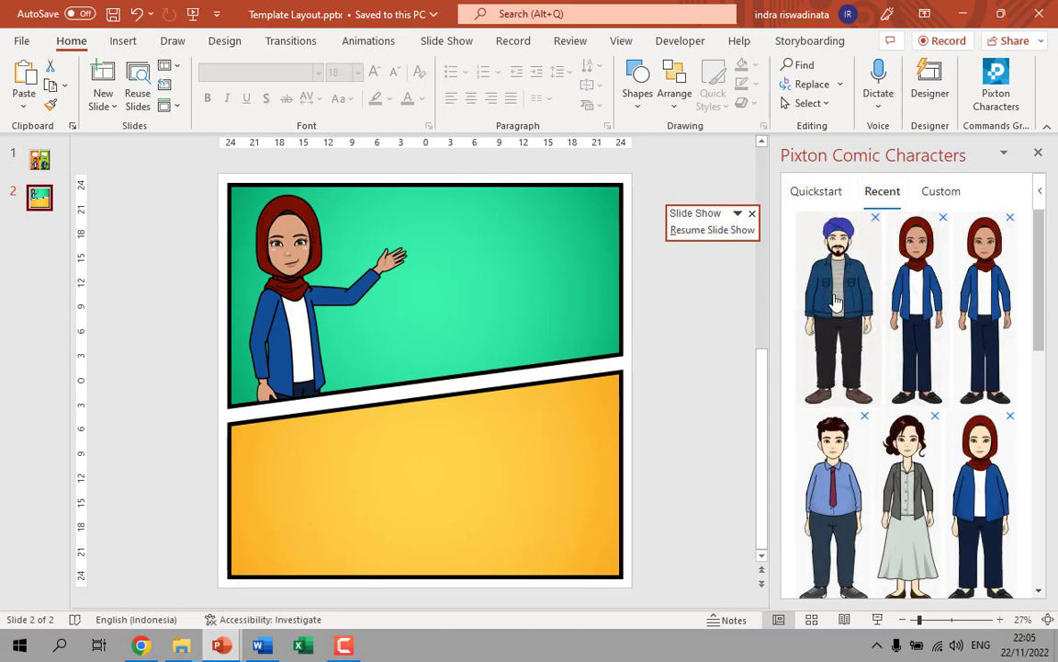
{"action": "left_click", "coordinate": [836, 303]}
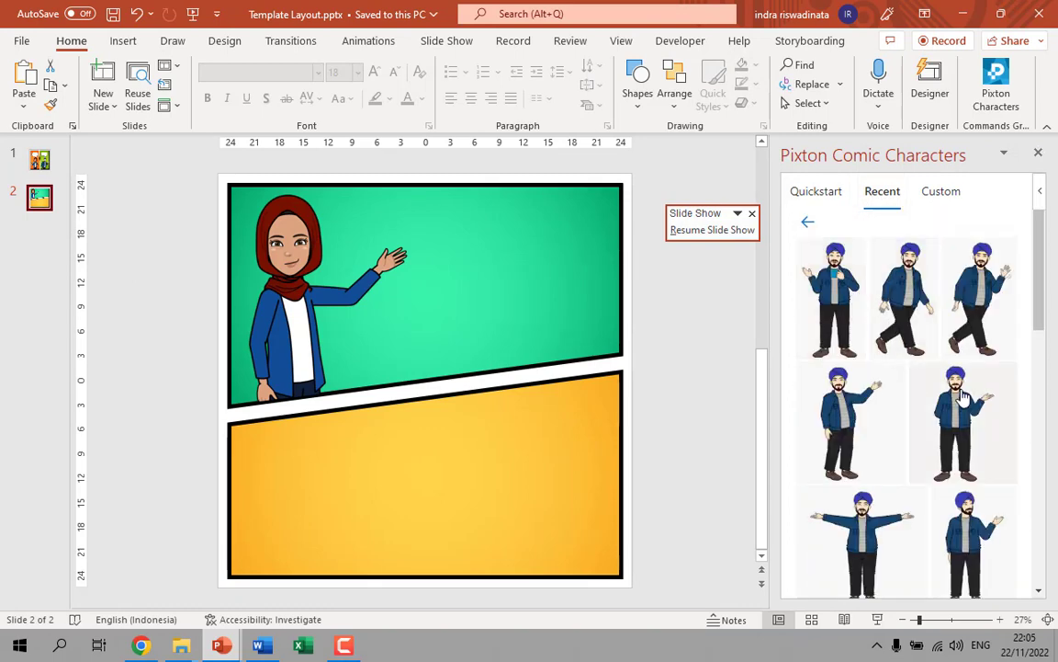
{"action": "left_click_drag", "start_coordinate": [1043, 297], "coordinate": [1046, 356]}
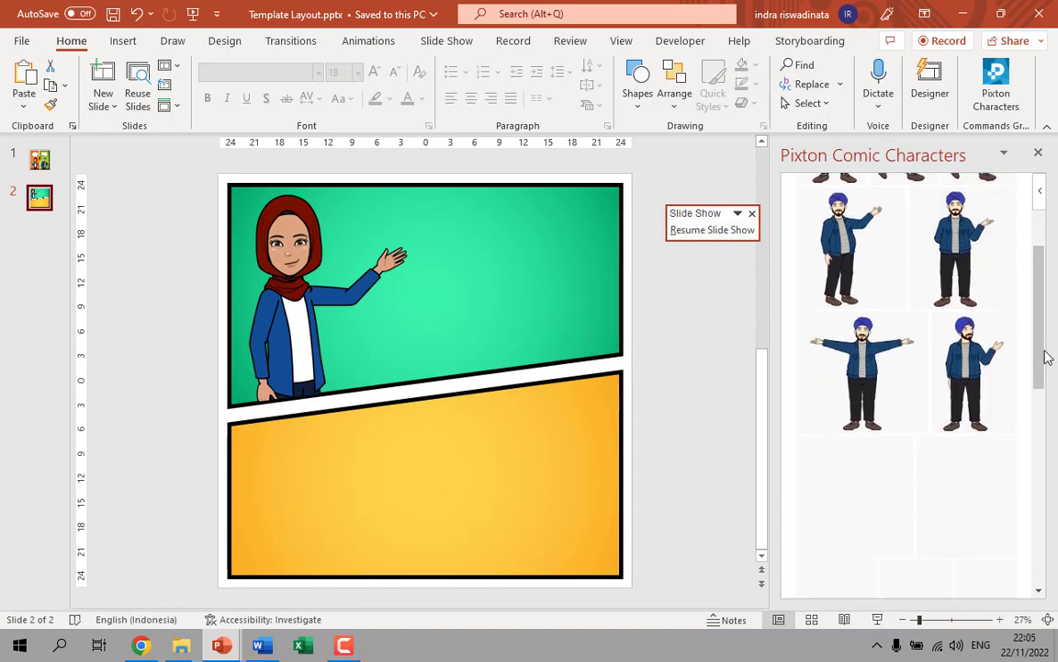
{"action": "left_click", "coordinate": [905, 383]}
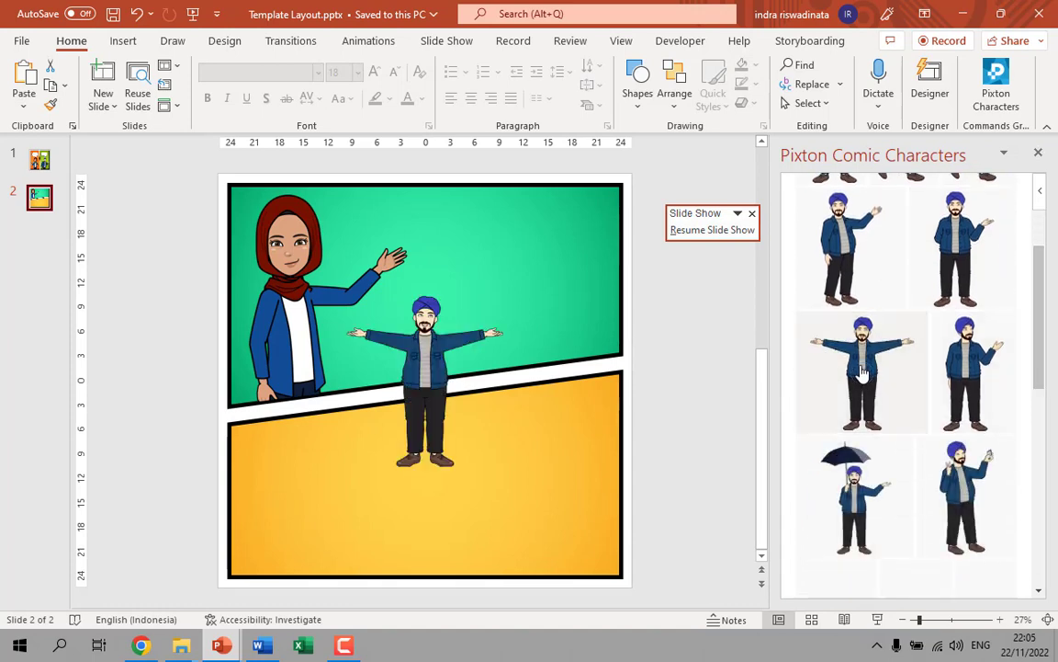
Move the turbaned man into the yellow panel and enlarge him to fill it
{"action": "left_click_drag", "start_coordinate": [417, 355], "coordinate": [354, 529]}
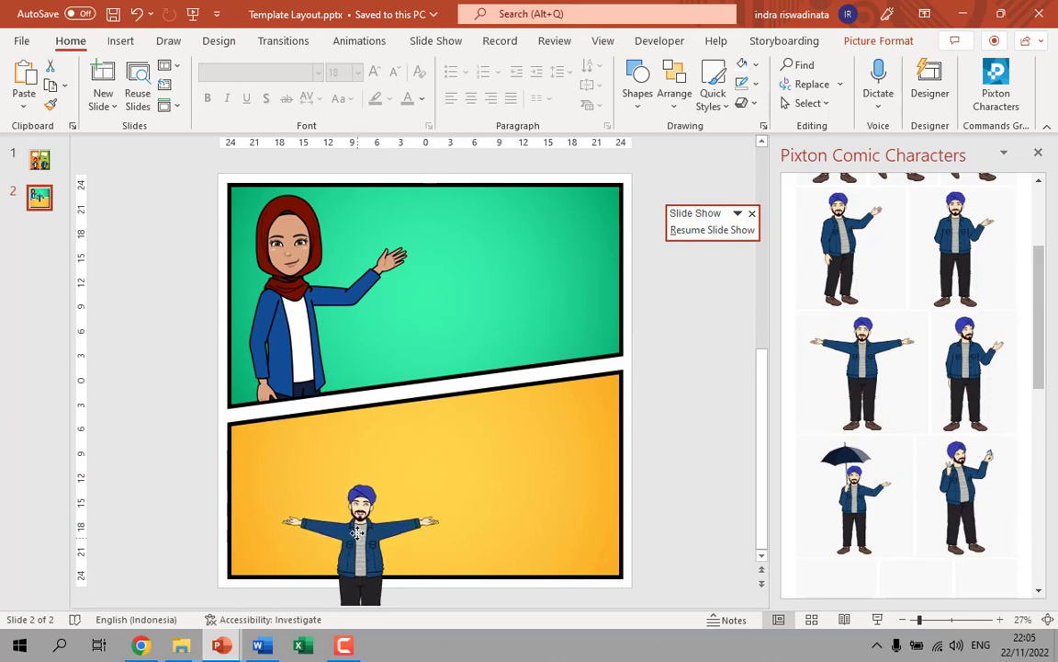
{"action": "scroll", "coordinate": [457, 469], "scroll_direction": "down", "scroll_amount": 1}
{"action": "left_click_drag", "start_coordinate": [437, 450], "coordinate": [492, 393]}
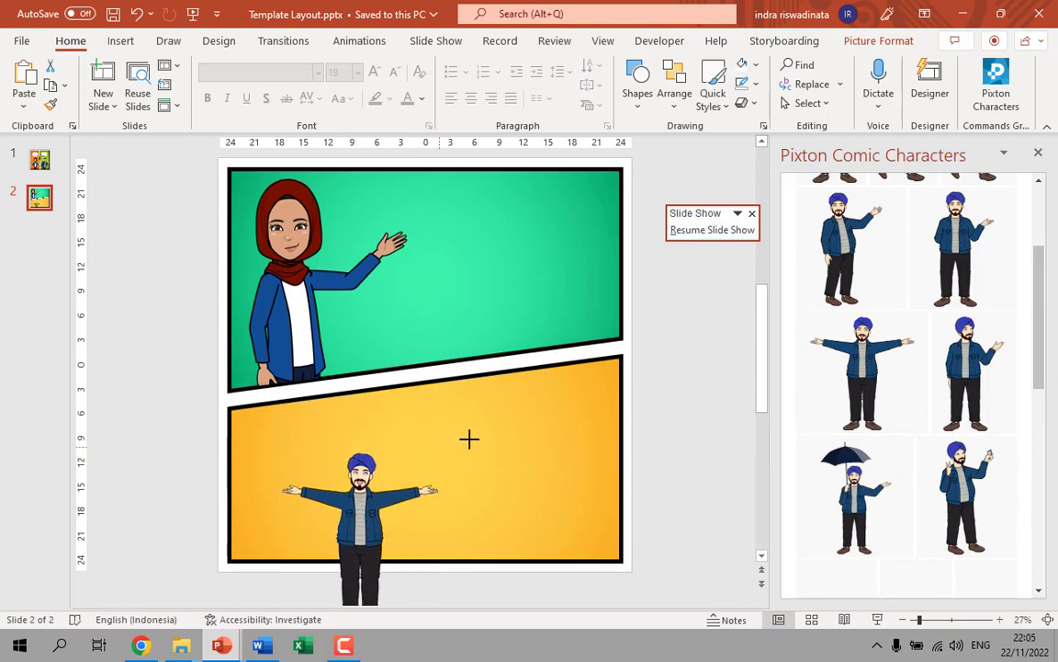
{"action": "left_click_drag", "start_coordinate": [366, 466], "coordinate": [371, 479]}
{"action": "scroll", "coordinate": [510, 391], "scroll_direction": "down", "scroll_amount": 1}
{"action": "scroll", "coordinate": [510, 390], "scroll_direction": "down", "scroll_amount": 1, "text": "ctrl"}
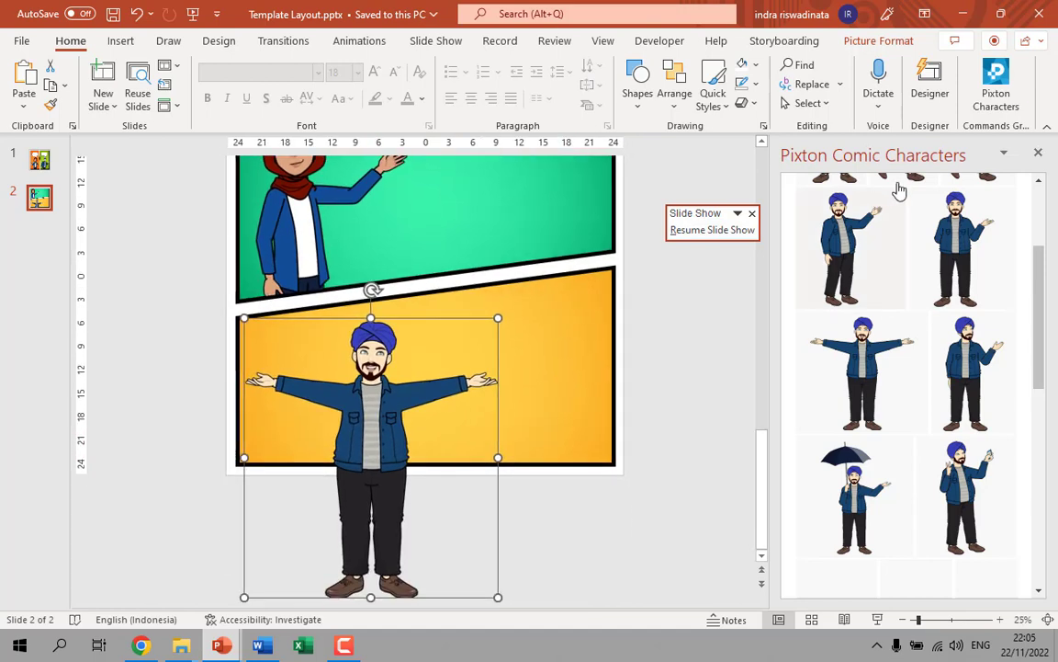
Crop the turbaned man picture at the yellow panel's bottom edge
{"action": "left_click", "coordinate": [878, 40]}
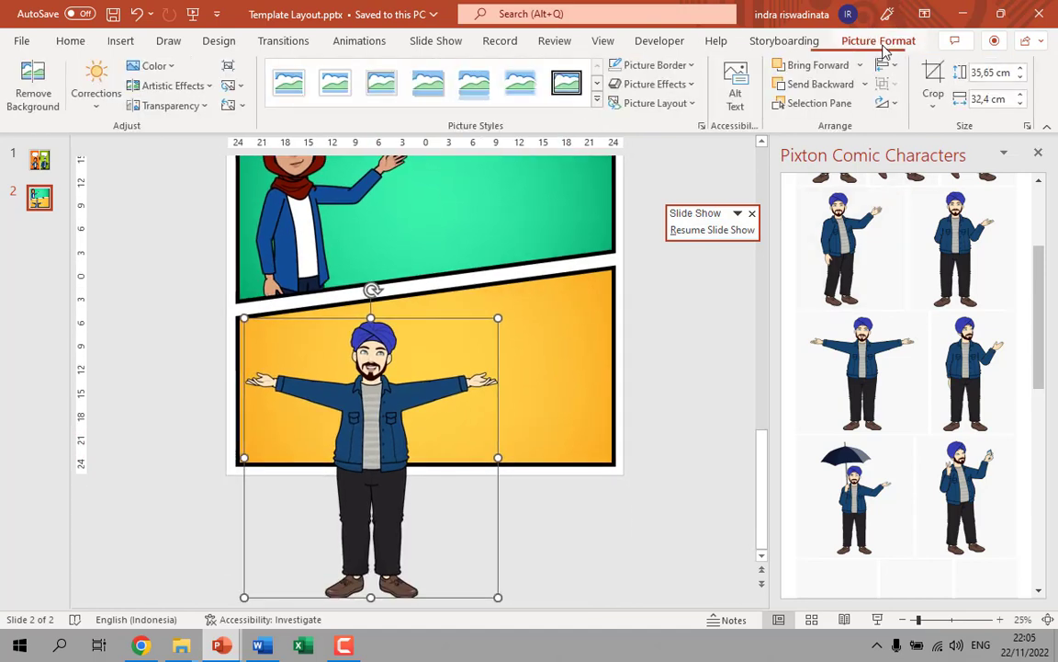
{"action": "left_click", "coordinate": [935, 83]}
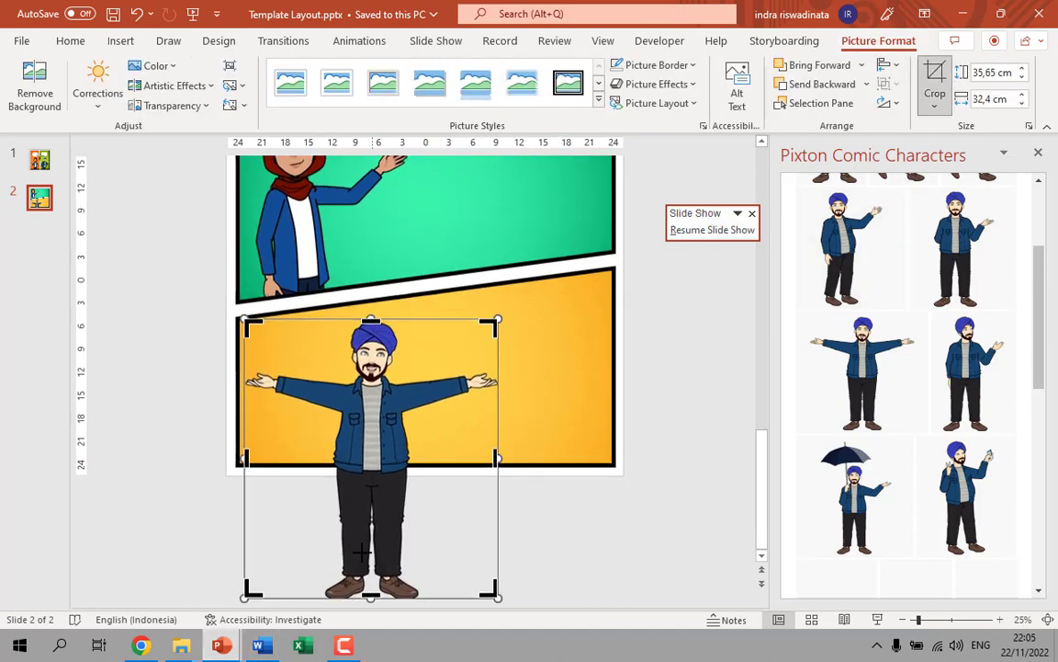
{"action": "left_click_drag", "start_coordinate": [371, 596], "coordinate": [363, 468]}
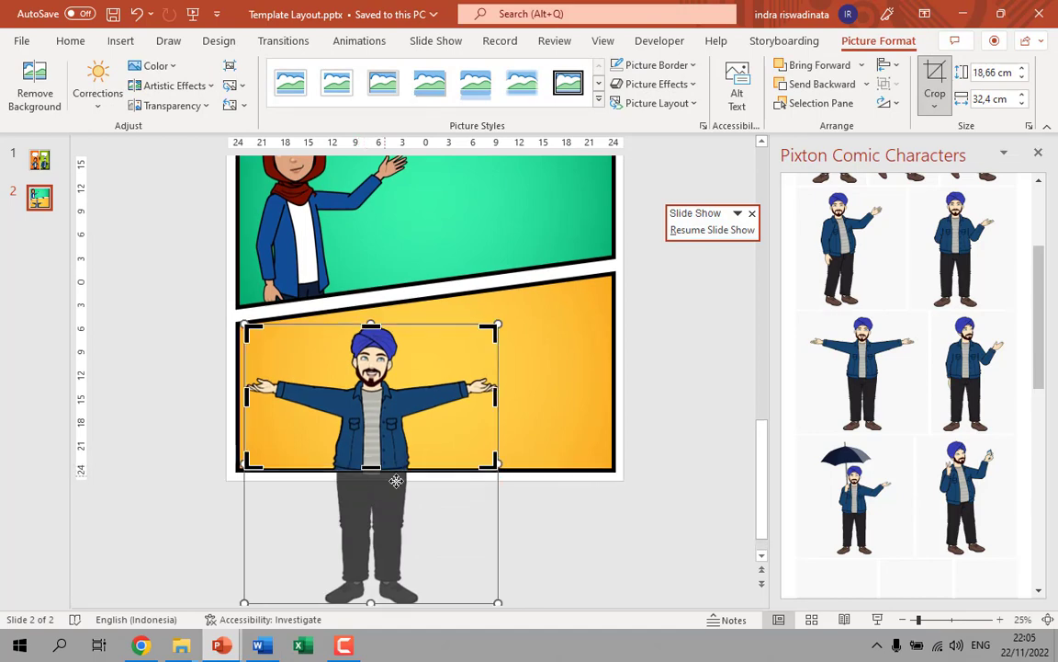
{"action": "left_click", "coordinate": [528, 509]}
{"action": "left_click", "coordinate": [374, 530]}
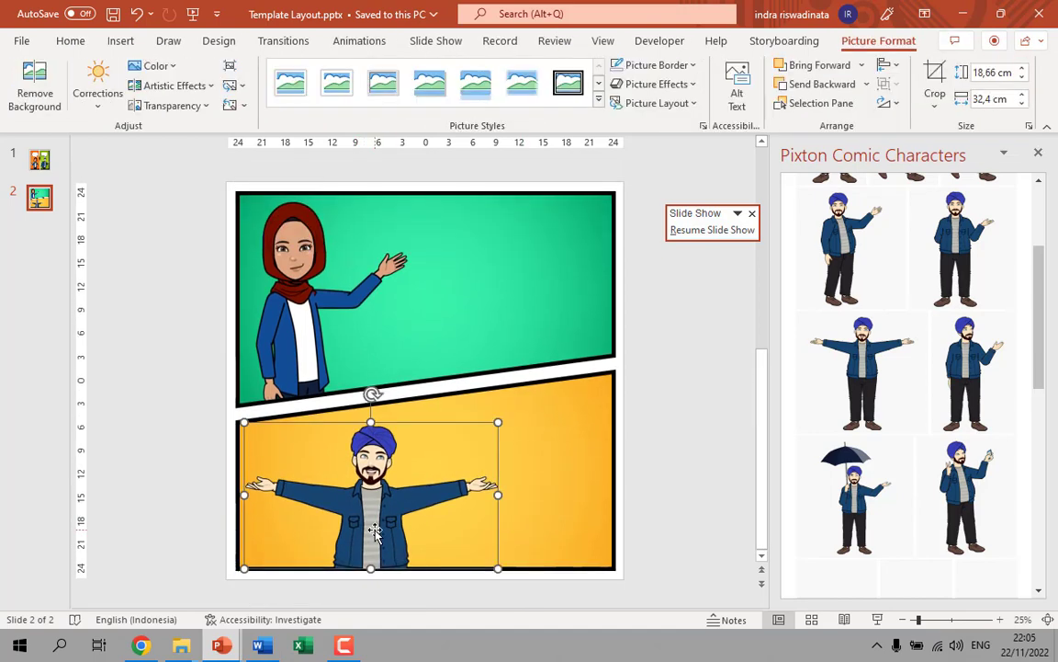
Add a third slide after slide 2 and give it the orange, teal, green and yellow four-panel layout
{"action": "left_click", "coordinate": [41, 228]}
{"action": "right_click", "coordinate": [34, 199]}
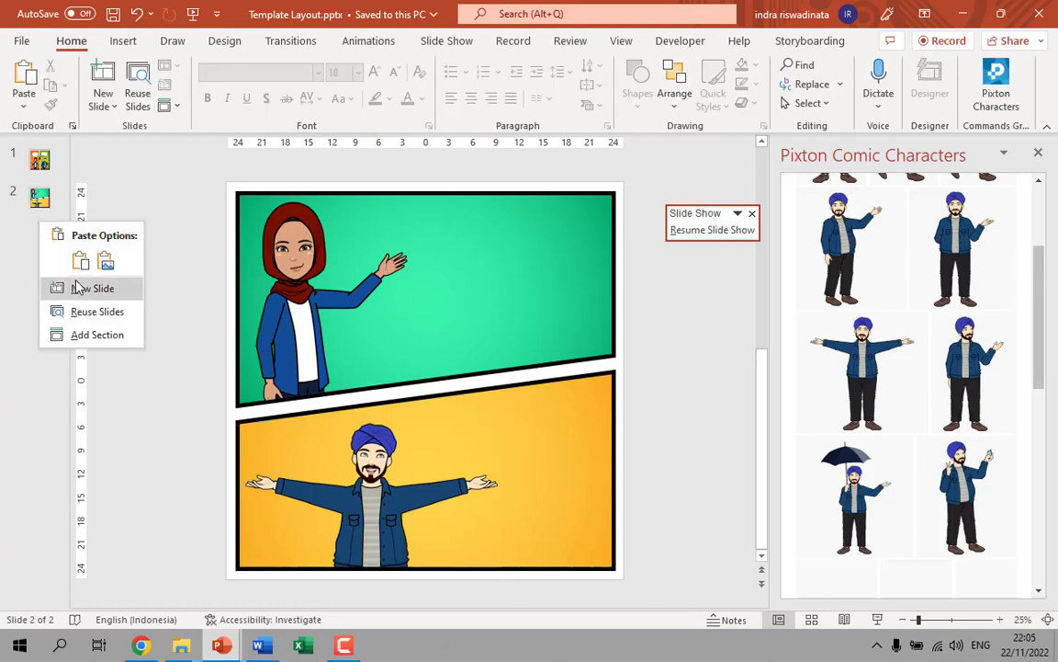
{"action": "left_click", "coordinate": [27, 244]}
{"action": "left_click", "coordinate": [44, 208]}
{"action": "left_click", "coordinate": [40, 223]}
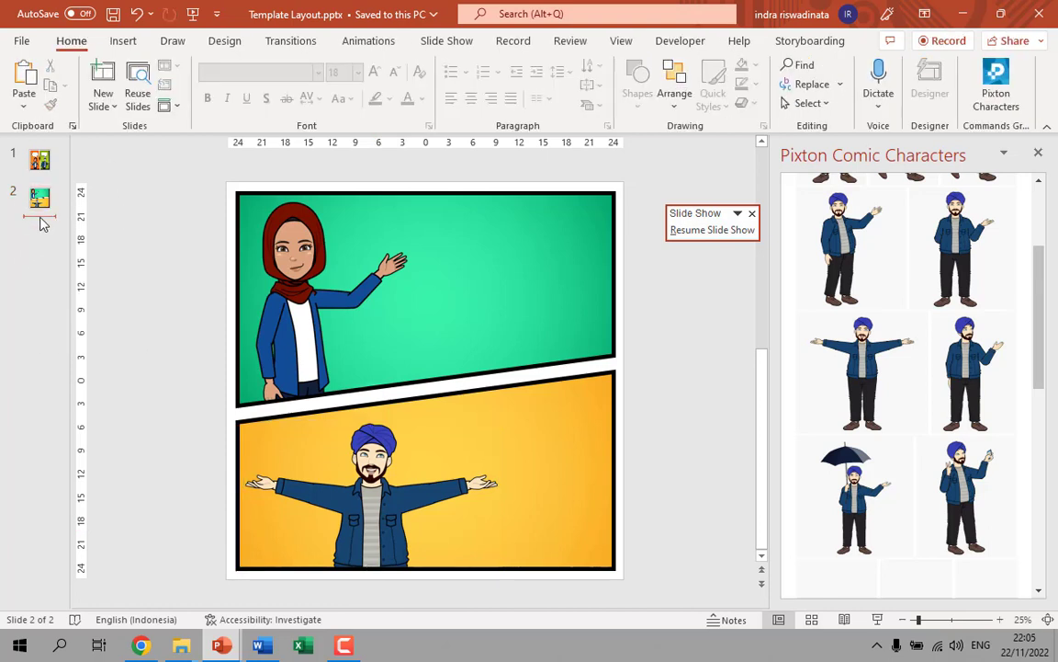
{"action": "key", "text": "Return"}
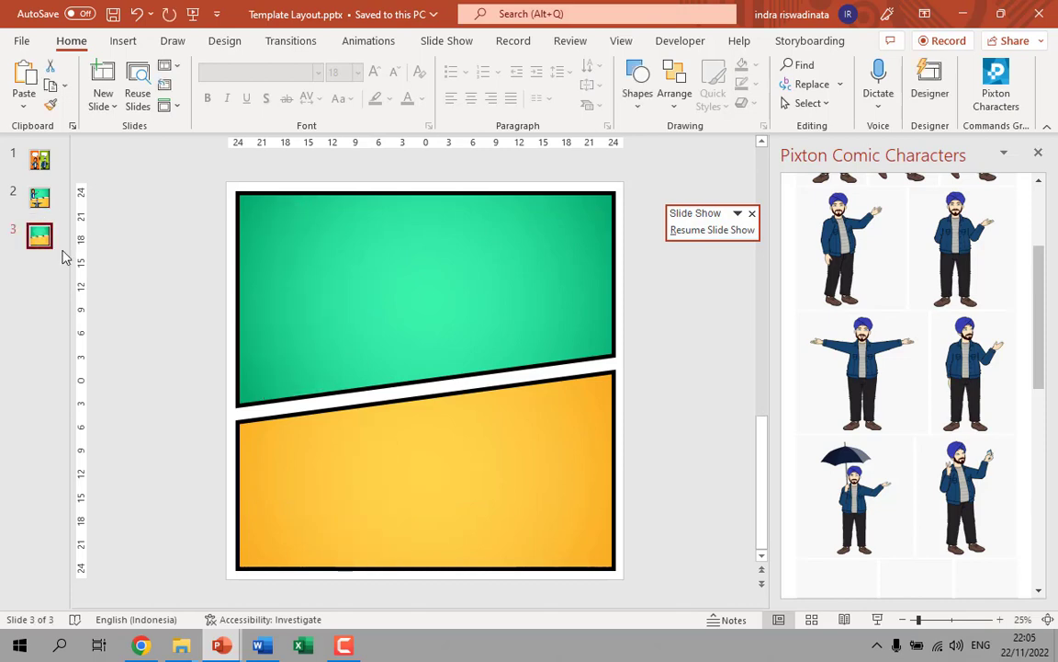
{"action": "right_click", "coordinate": [34, 225]}
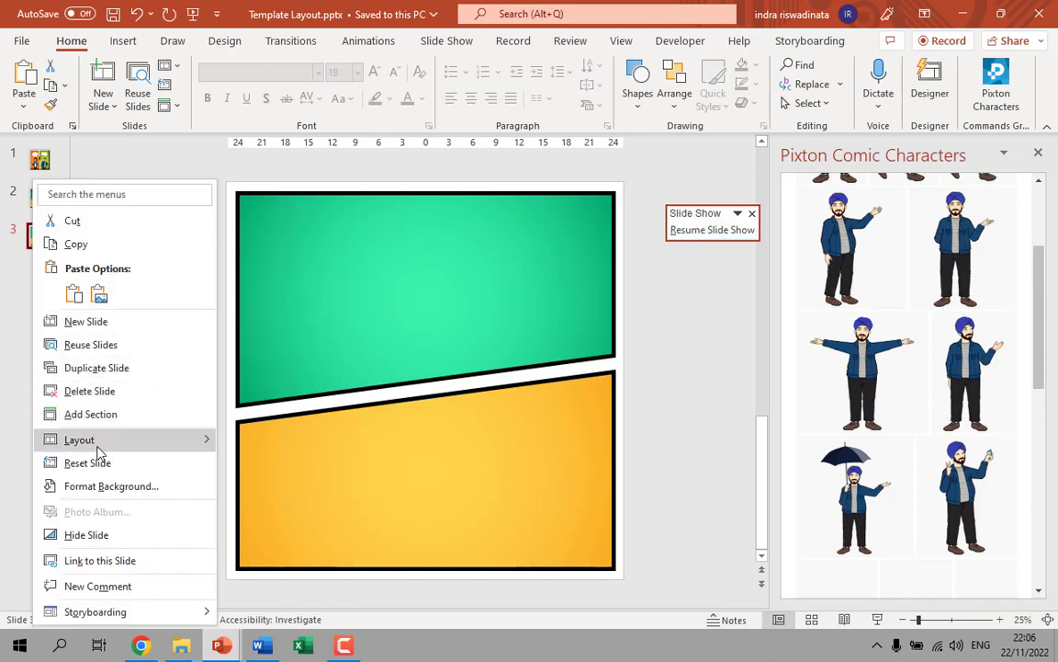
{"action": "mouse_move", "coordinate": [99, 449]}
{"action": "left_click", "coordinate": [384, 399]}
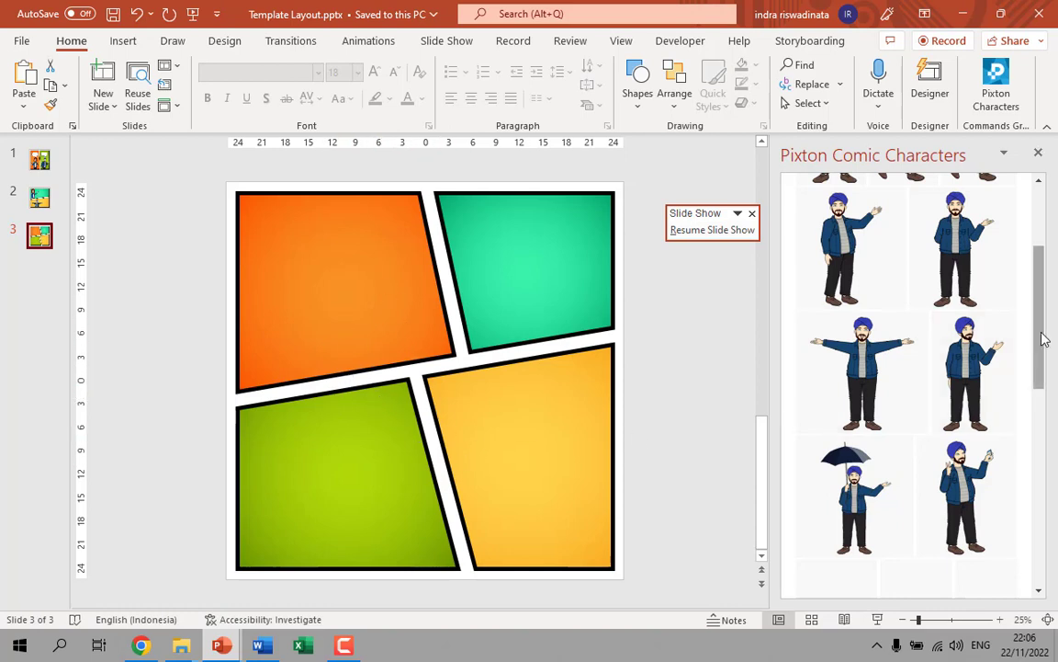
Insert the turbaned man holding a phone and enlarge him across the left orange and green panels
{"action": "left_click", "coordinate": [962, 486]}
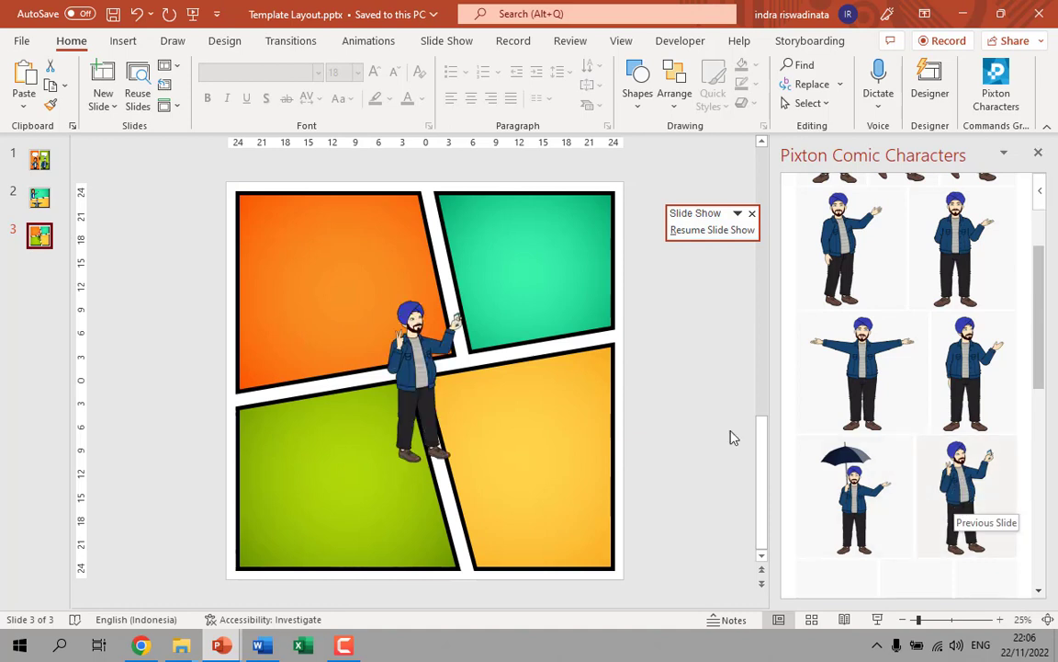
{"action": "left_click_drag", "start_coordinate": [419, 379], "coordinate": [301, 296]}
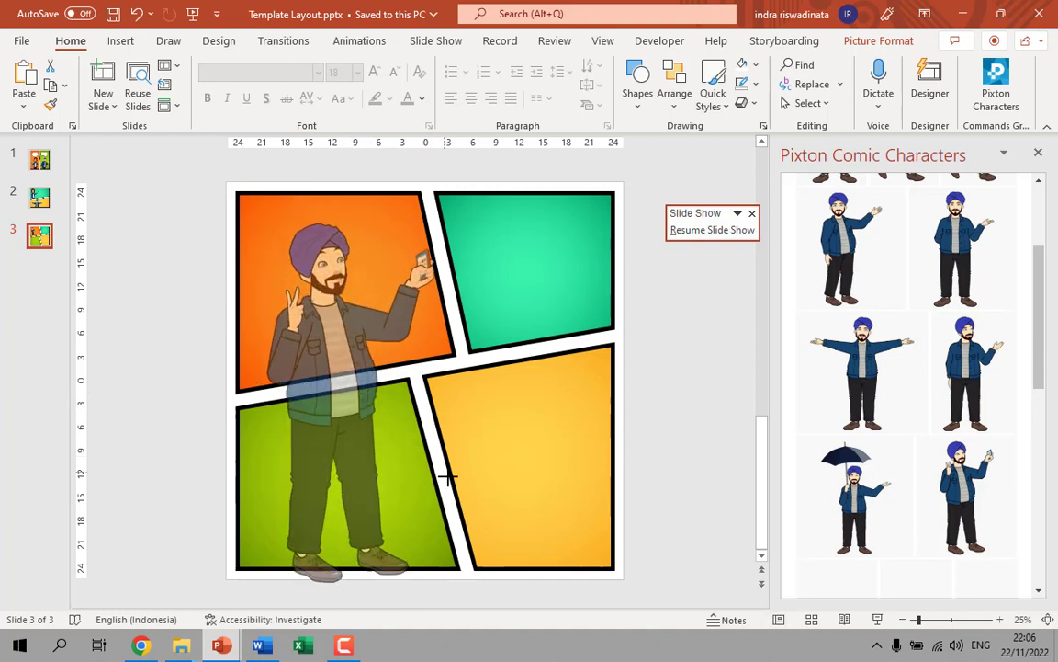
{"action": "mouse_move", "coordinate": [341, 382]}
{"action": "left_mouse_down"}
{"action": "mouse_move", "coordinate": [441, 473]}
{"action": "mouse_move", "coordinate": [306, 354]}
{"action": "left_mouse_up"}
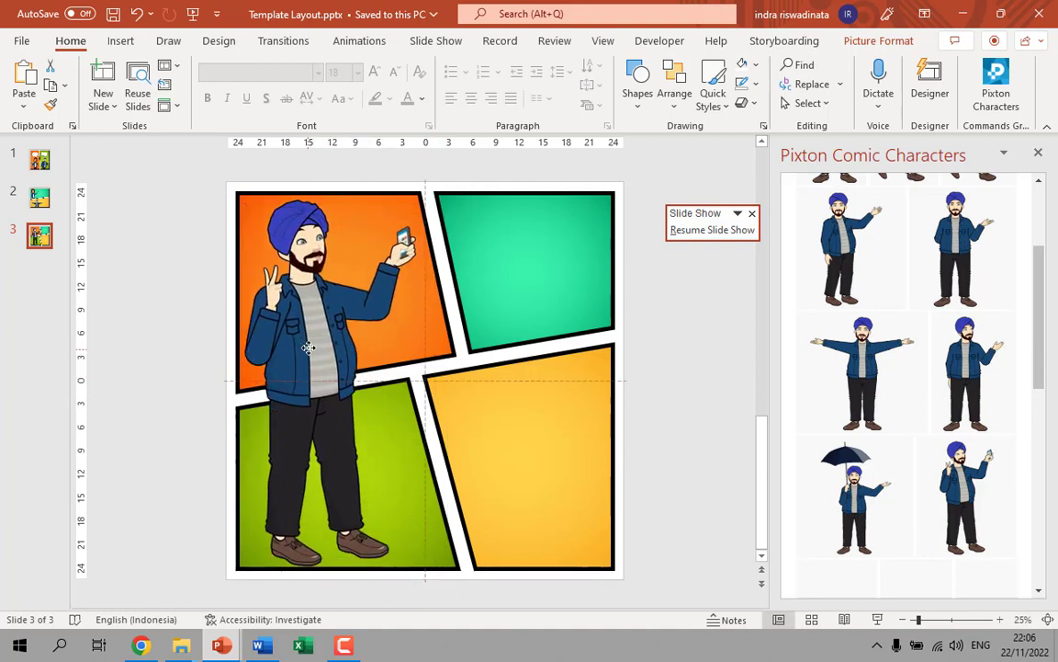
{"action": "left_click", "coordinate": [202, 374]}
Draw a blue freeform shape around the turbaned man's lower body down to the bottom-left slide corner
{"action": "left_click", "coordinate": [122, 43]}
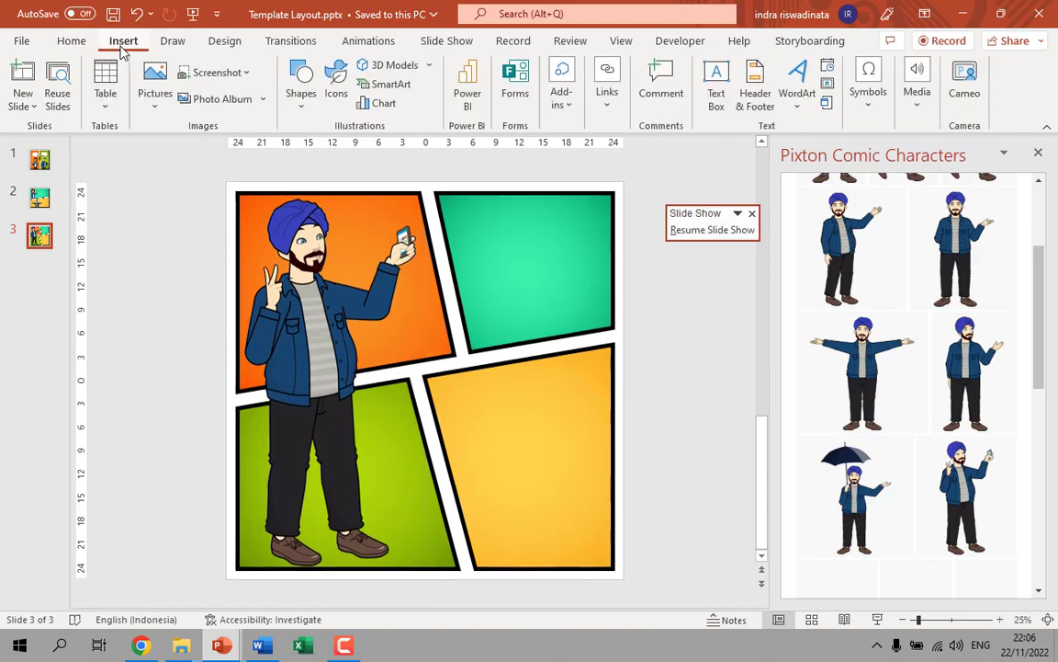
{"action": "left_click", "coordinate": [302, 97]}
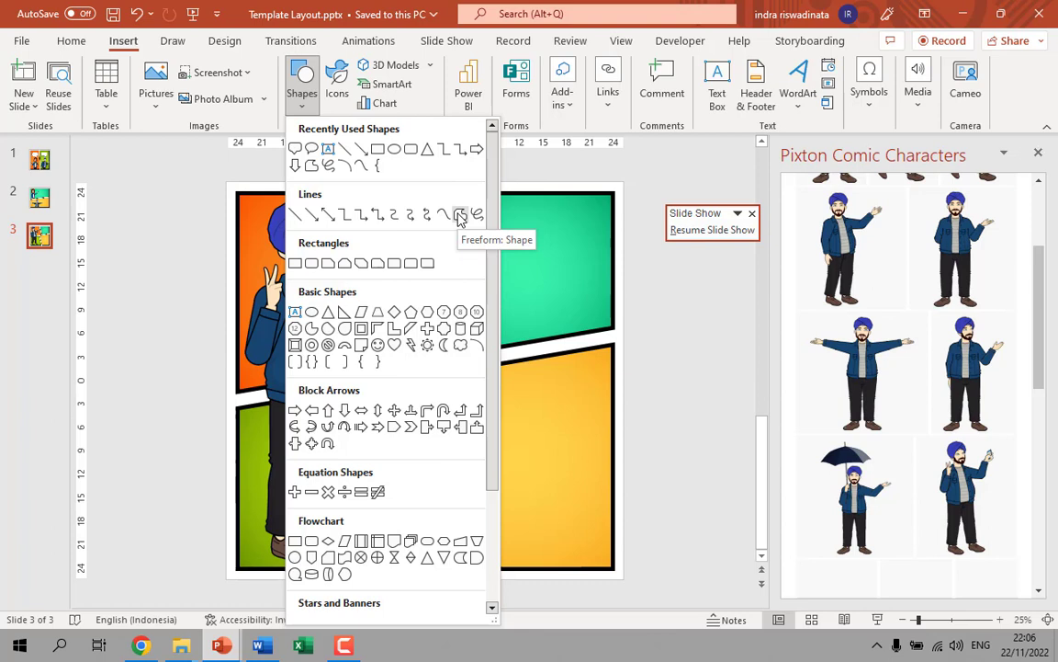
{"action": "left_click", "coordinate": [461, 215]}
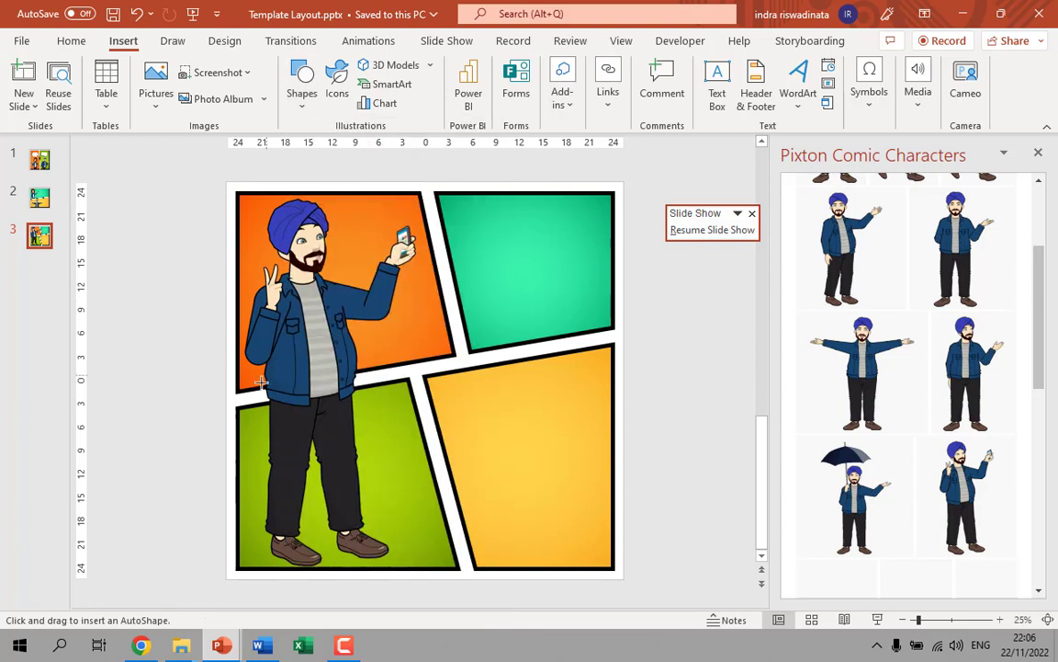
{"action": "scroll", "coordinate": [395, 361], "scroll_direction": "up", "scroll_amount": 1}
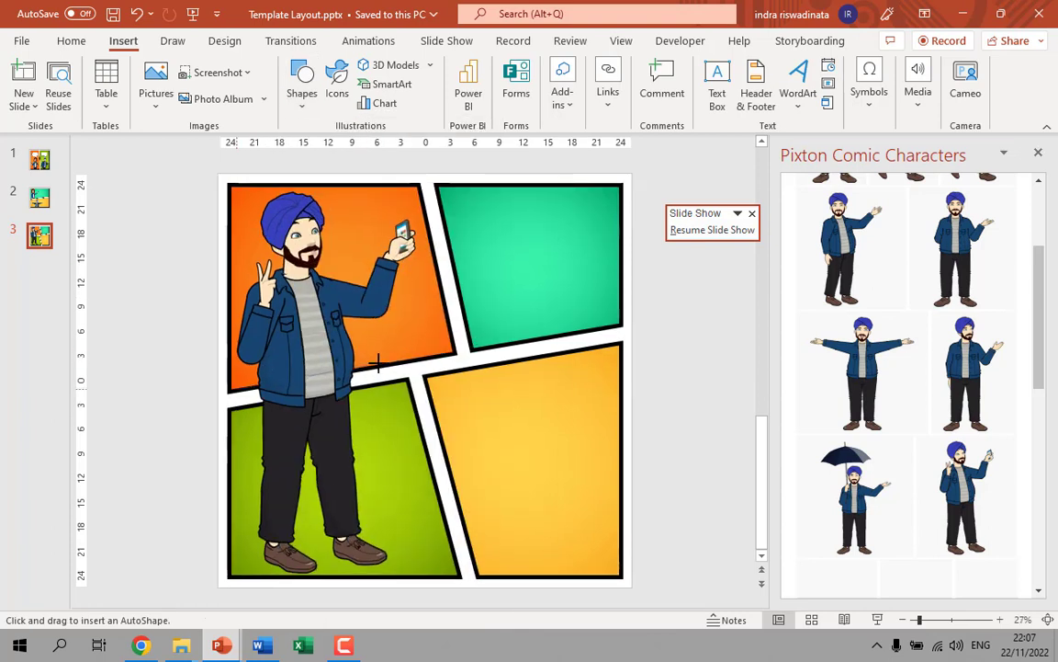
{"action": "left_click", "coordinate": [378, 365]}
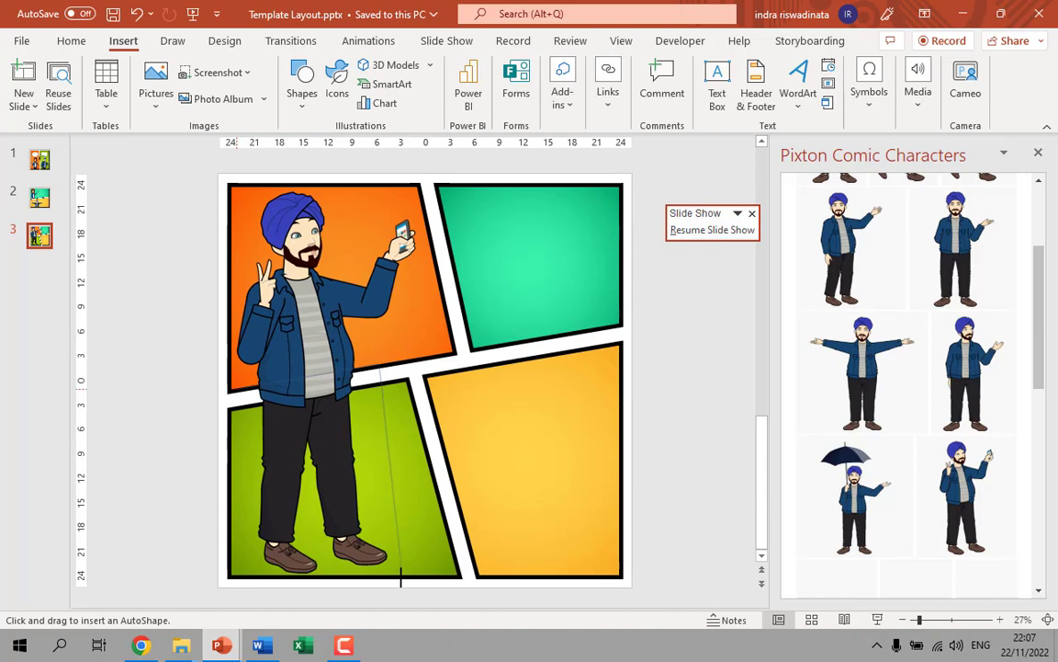
{"action": "left_click", "coordinate": [235, 577]}
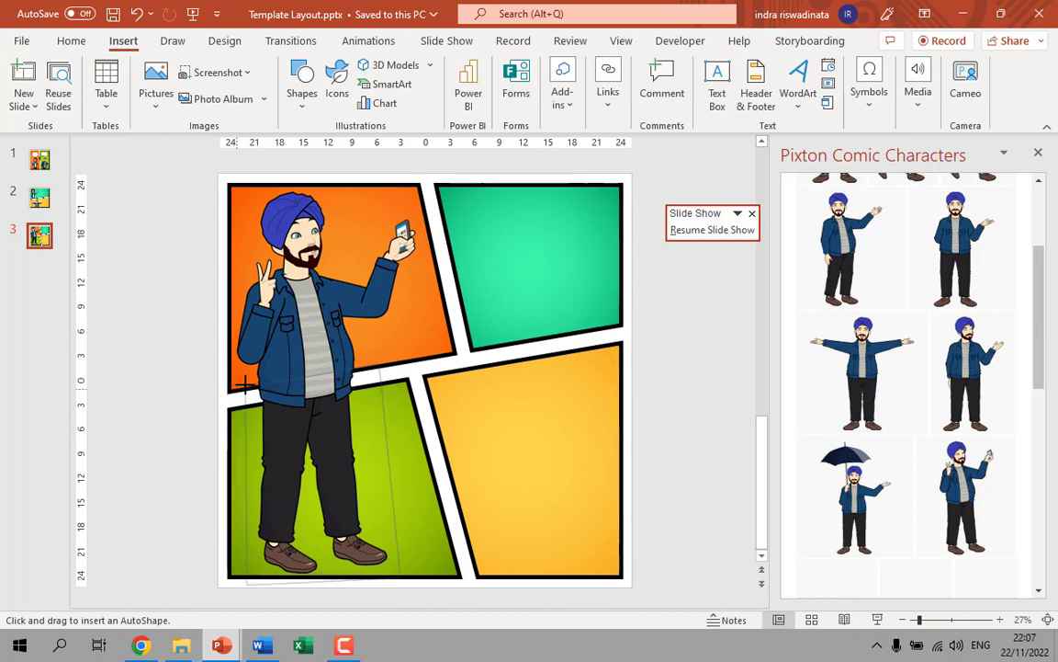
{"action": "double_click", "coordinate": [235, 384]}
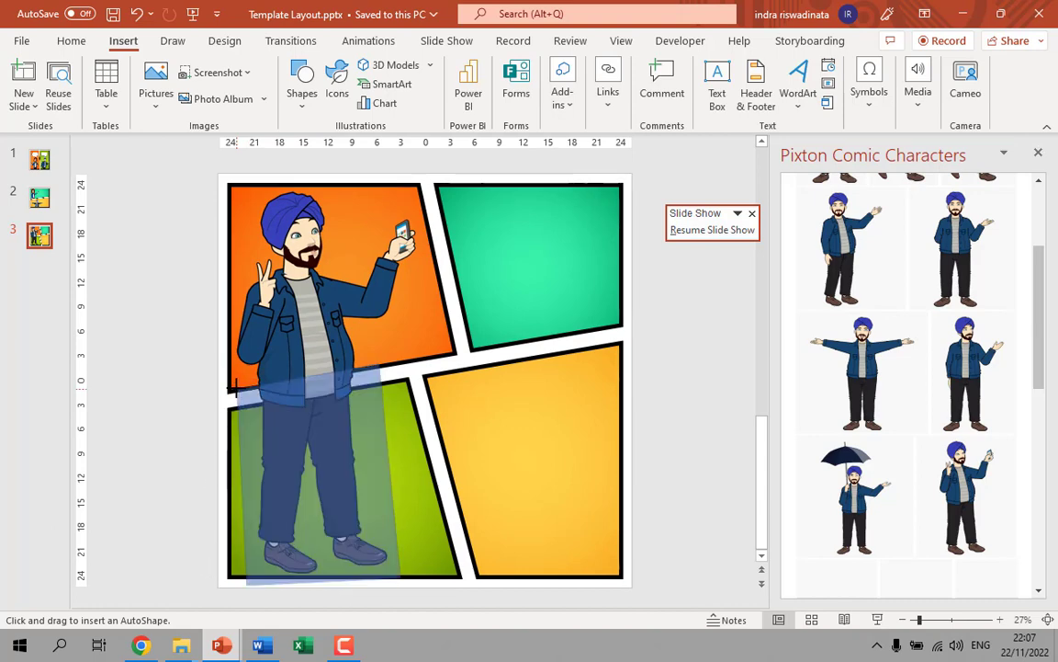
{"action": "left_click", "coordinate": [233, 386]}
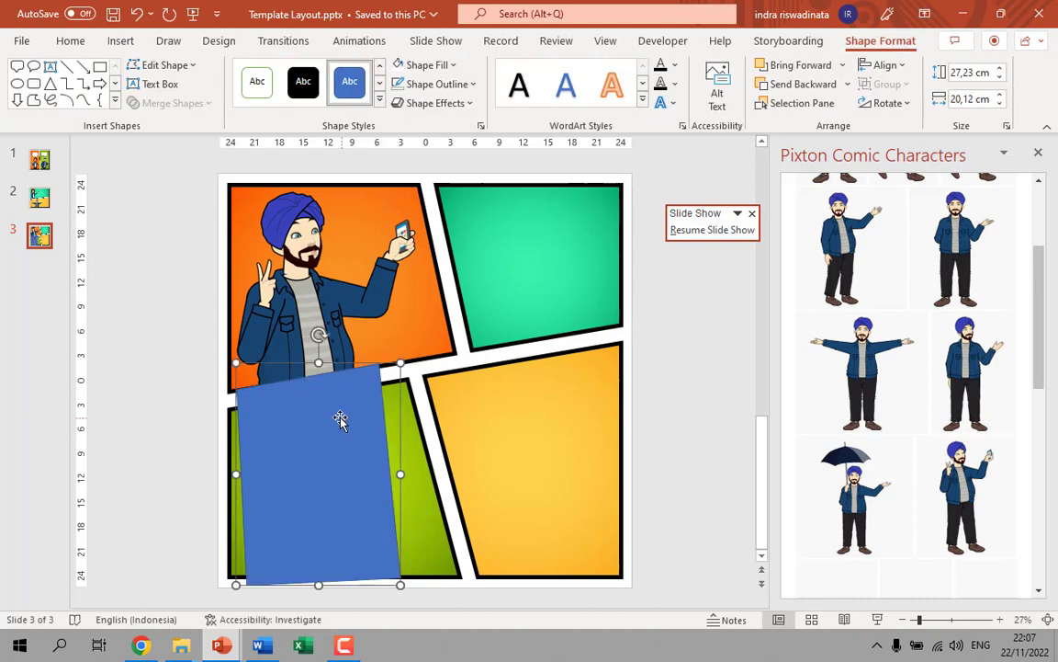
Shift the blue shape to fit over the green lower-left panel, then select the character
{"action": "left_click", "coordinate": [193, 350]}
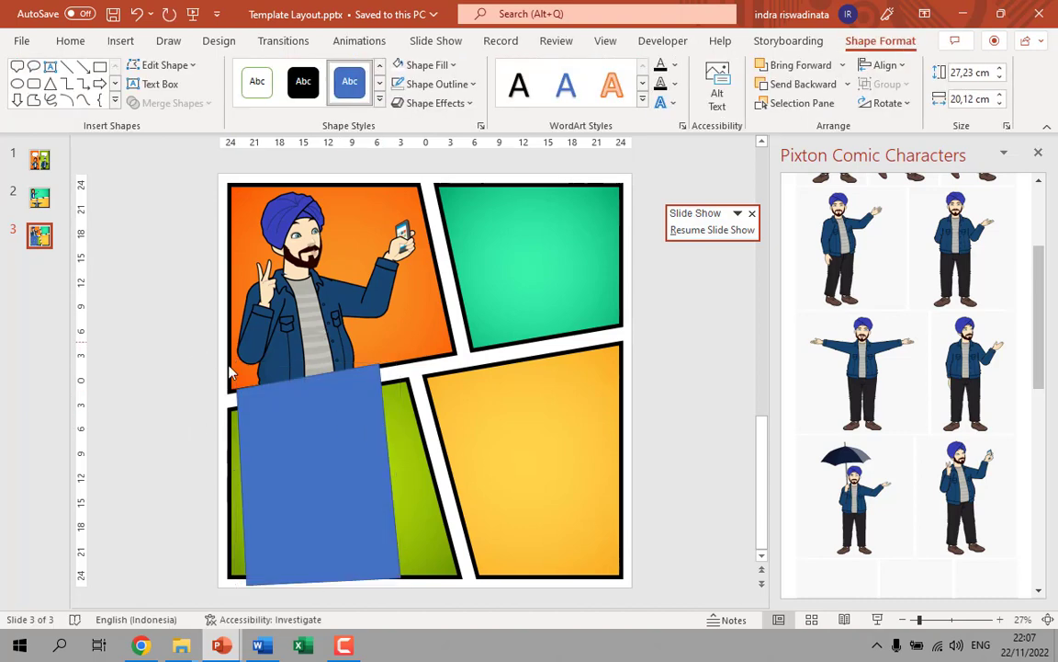
{"action": "left_click_drag", "start_coordinate": [330, 421], "coordinate": [309, 416]}
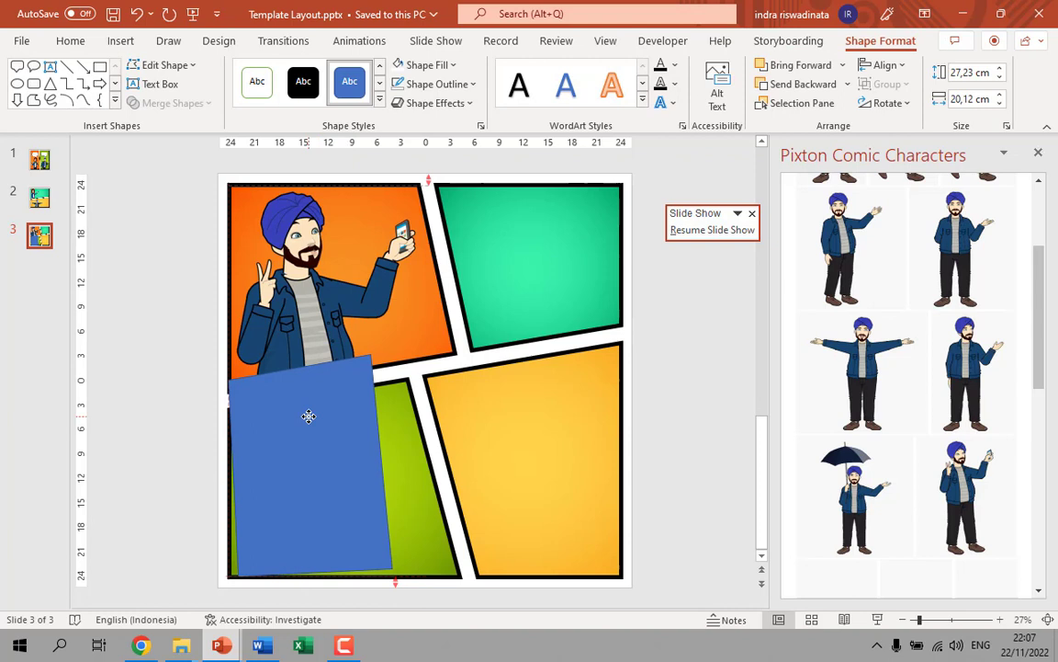
{"action": "mouse_move", "coordinate": [316, 409]}
{"action": "left_mouse_down"}
{"action": "mouse_move", "coordinate": [341, 435]}
{"action": "mouse_move", "coordinate": [323, 418]}
{"action": "left_mouse_up"}
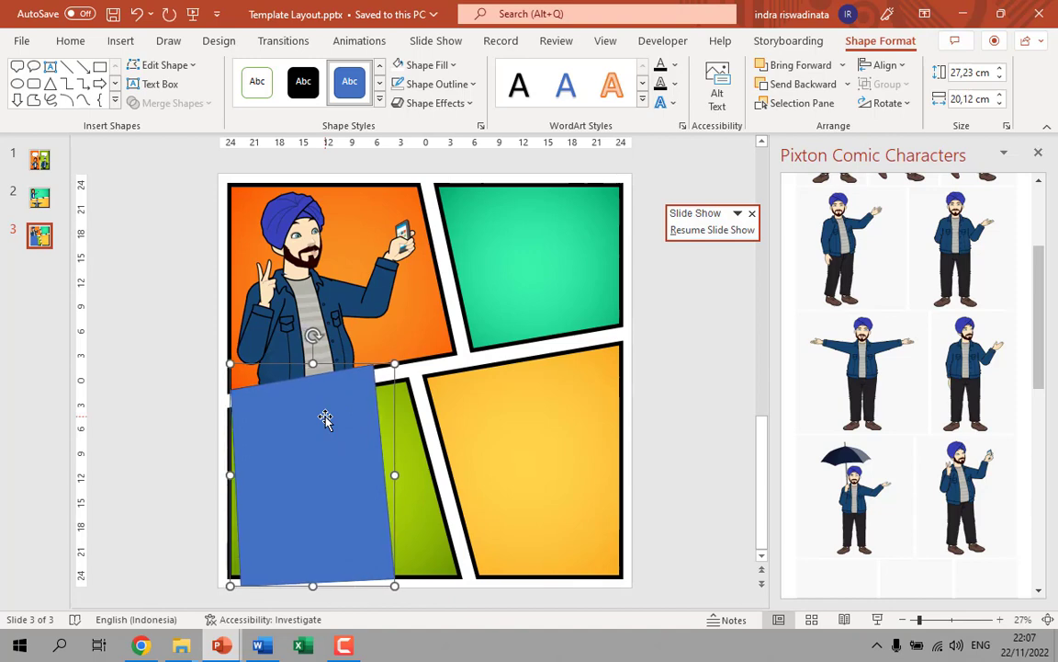
{"action": "left_click", "coordinate": [276, 230]}
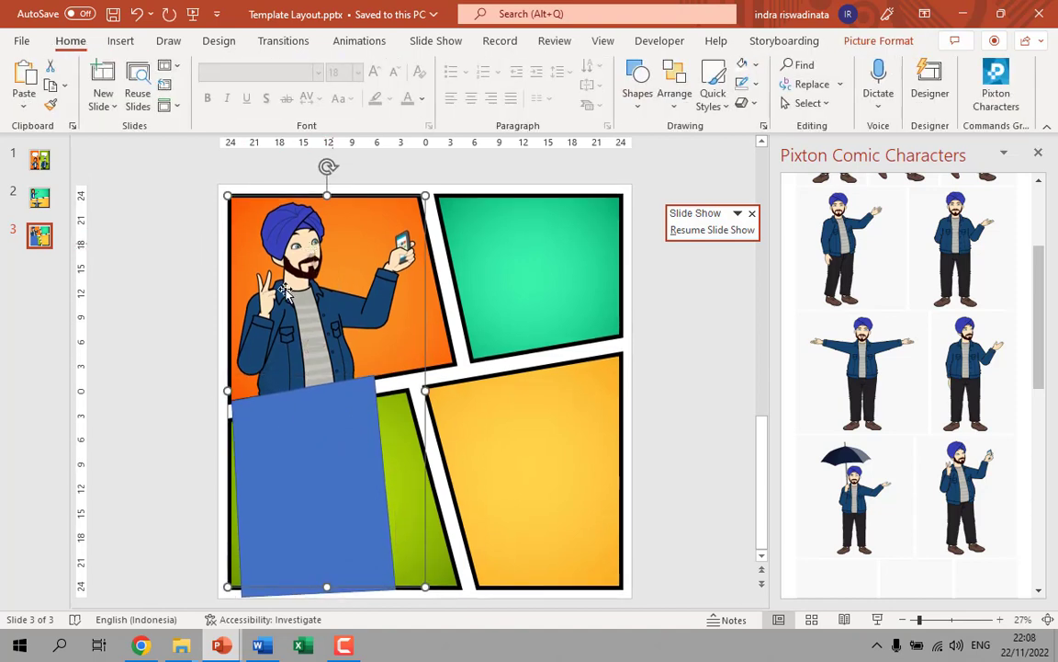
Subtract the blue shape from the turbaned man so he ends at the orange panel's lower edge
{"action": "left_click", "coordinate": [286, 540]}
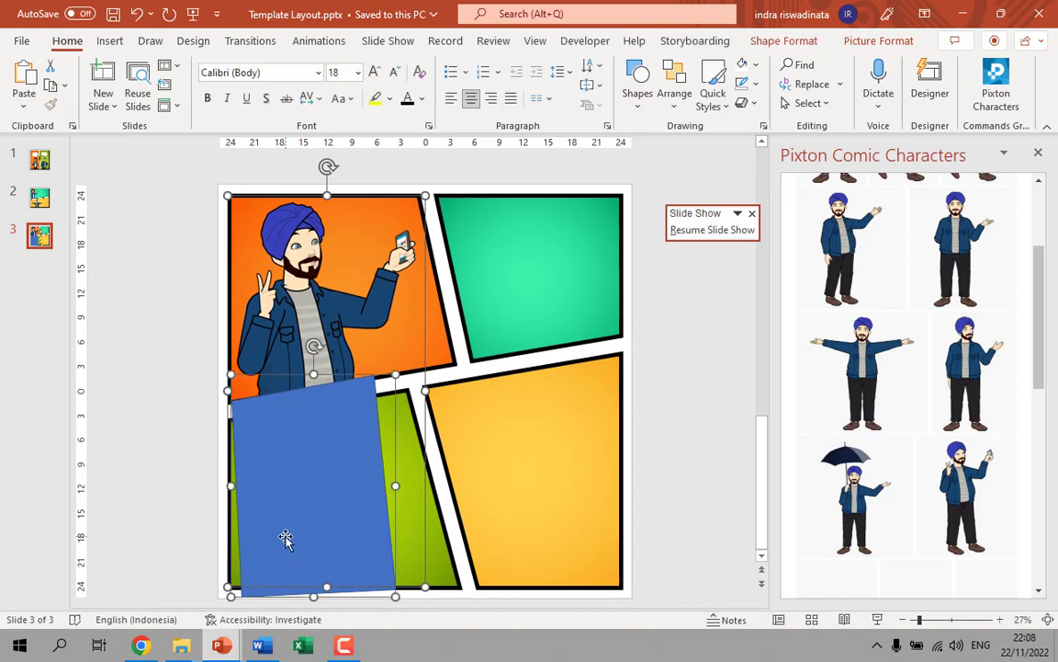
{"action": "left_click", "coordinate": [765, 48]}
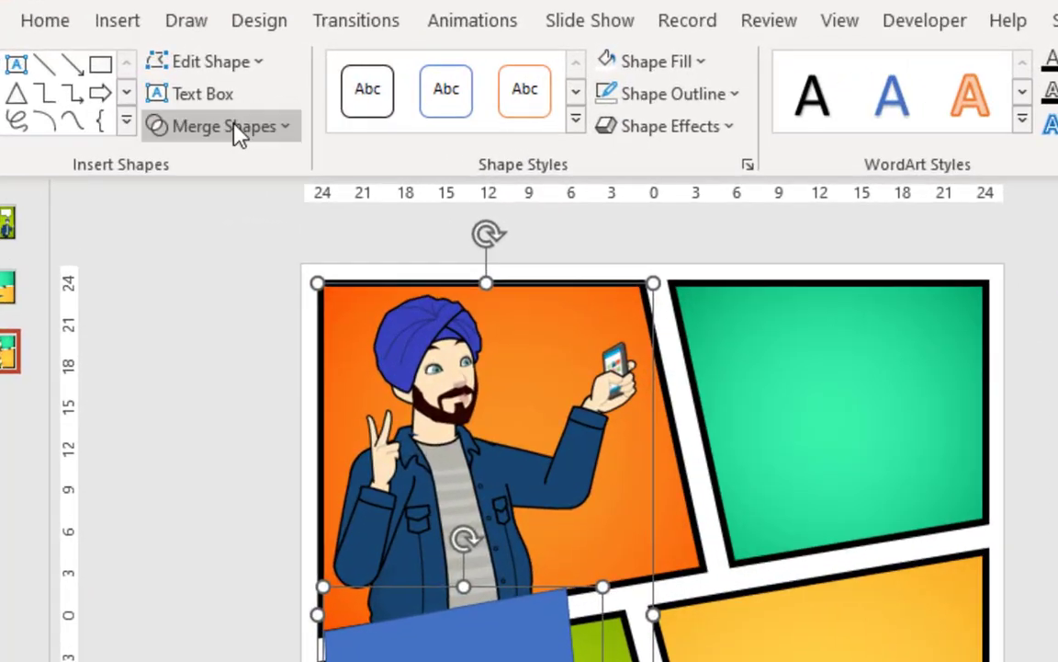
{"action": "left_click", "coordinate": [237, 132]}
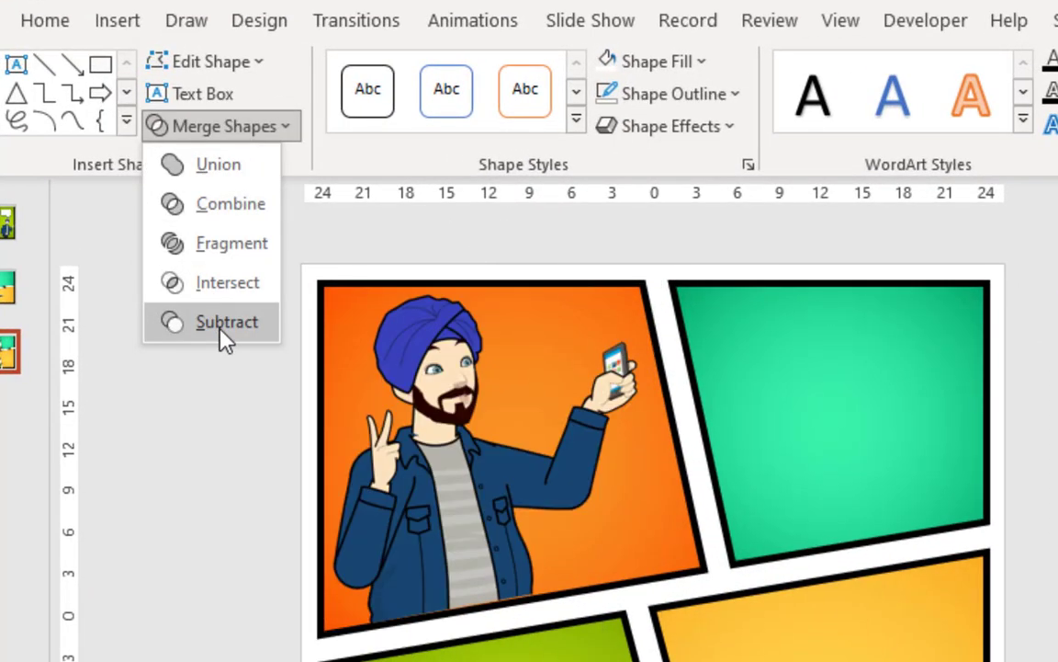
{"action": "left_click", "coordinate": [225, 324]}
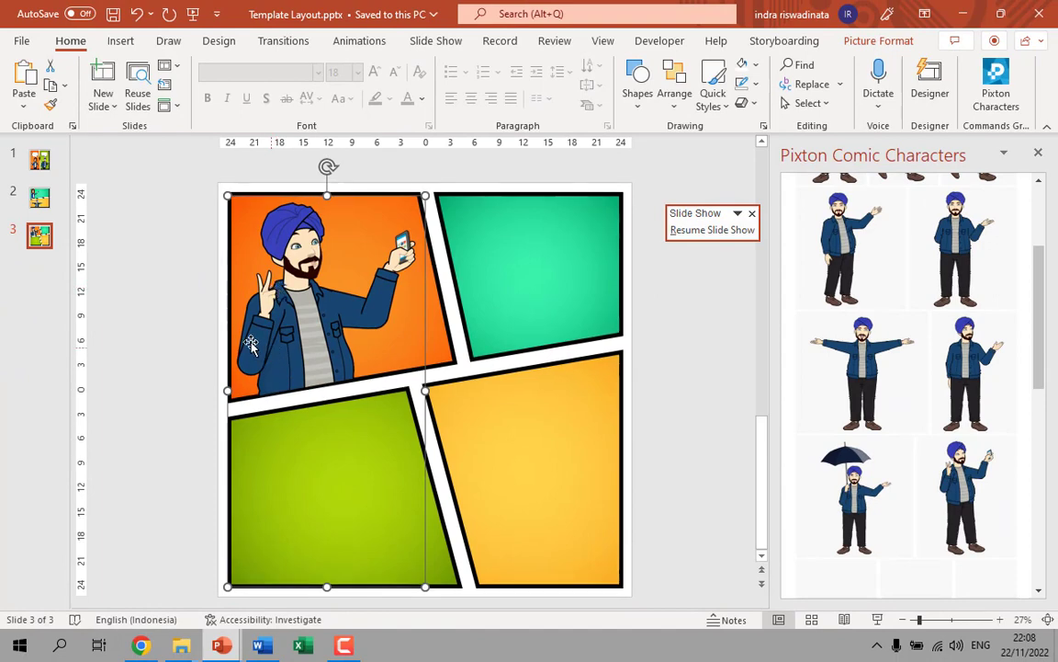
{"action": "left_click", "coordinate": [191, 322]}
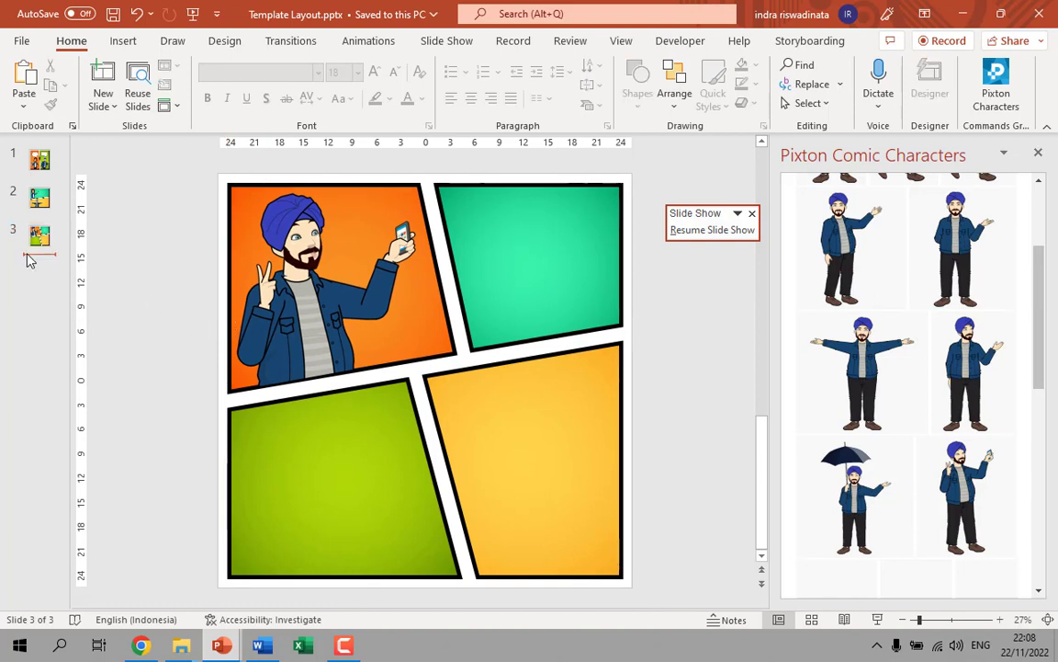
Undo to restore the empty fourth slide, checking its layout options without changing them
{"action": "key", "text": "ctrl+z"}
{"action": "right_click", "coordinate": [43, 280]}
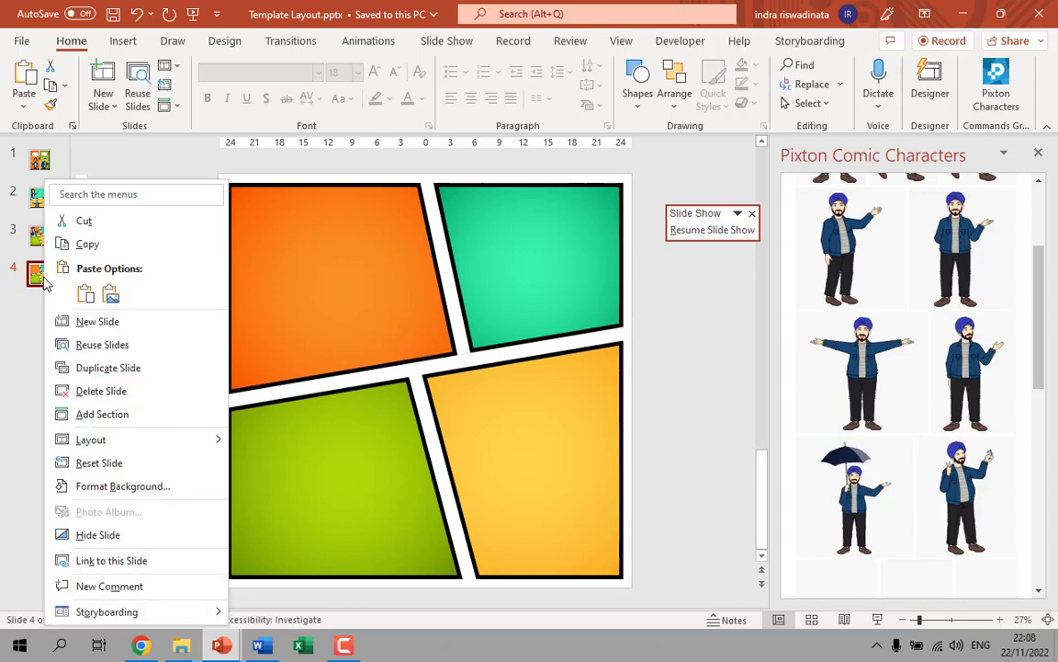
{"action": "mouse_move", "coordinate": [156, 450]}
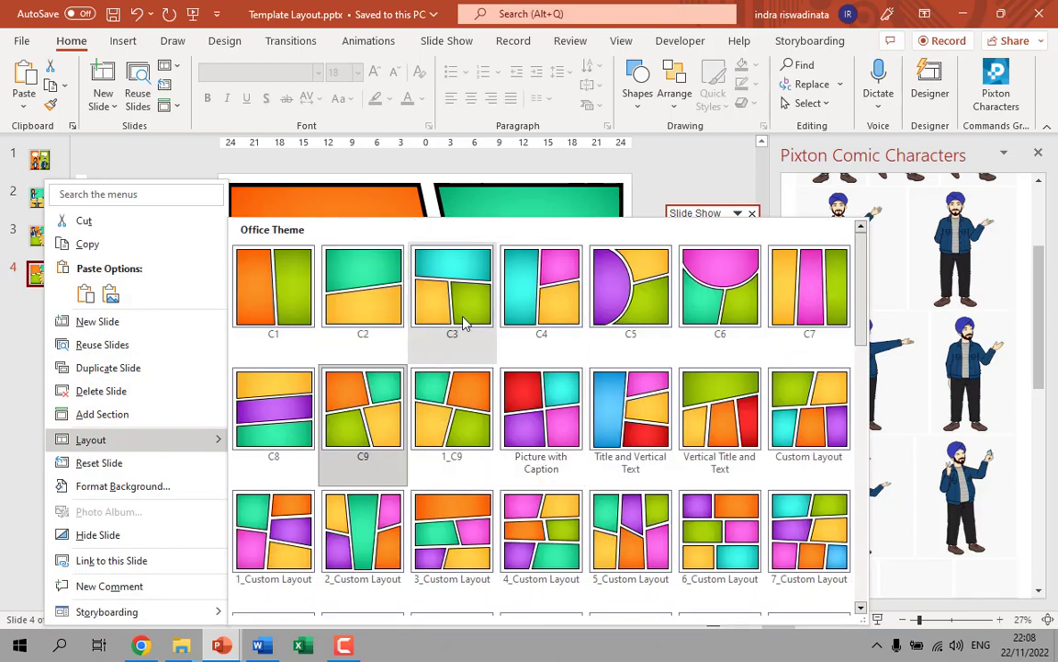
{"action": "key", "text": "Escape"}
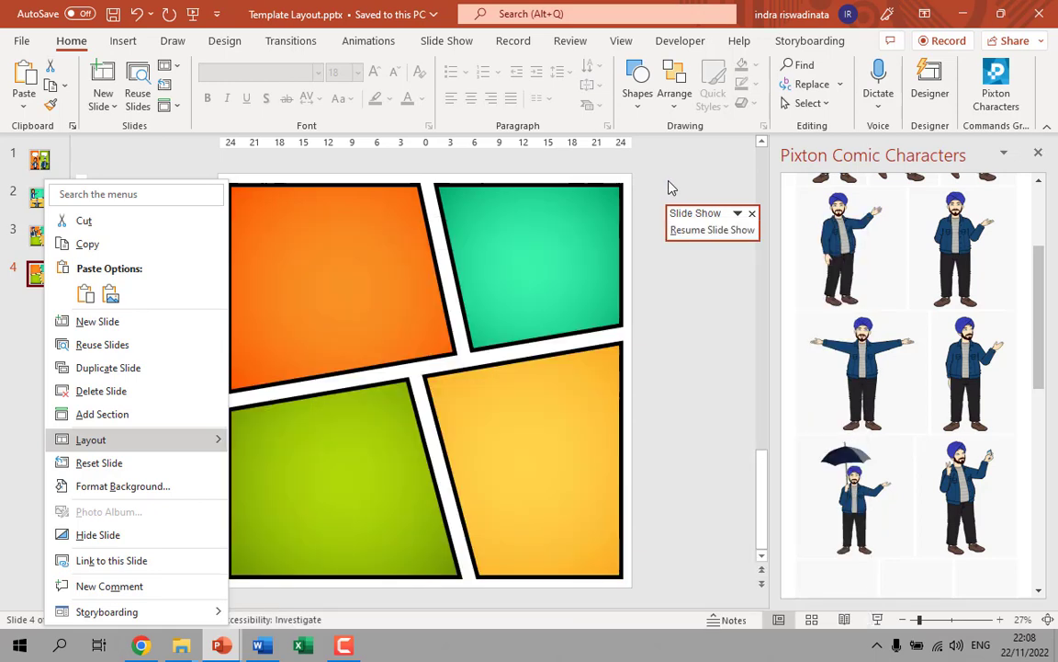
{"action": "key", "text": "Escape"}
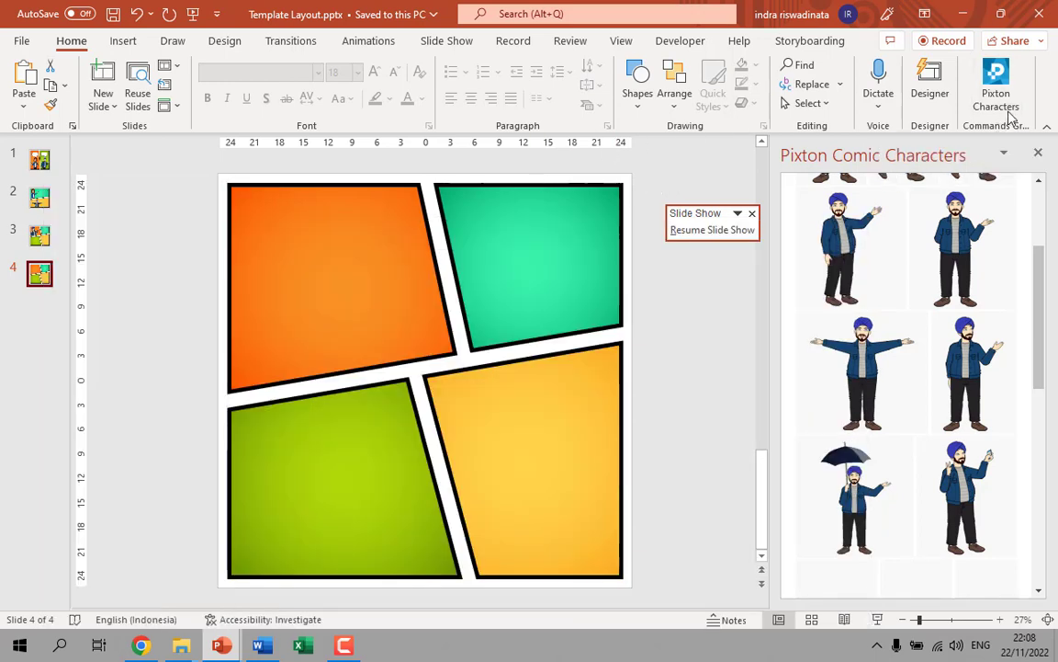
Search the Office add-in store for 'pixton', close it, and bring the Word storyline document forward
{"action": "left_click", "coordinate": [136, 41]}
{"action": "left_click", "coordinate": [563, 103]}
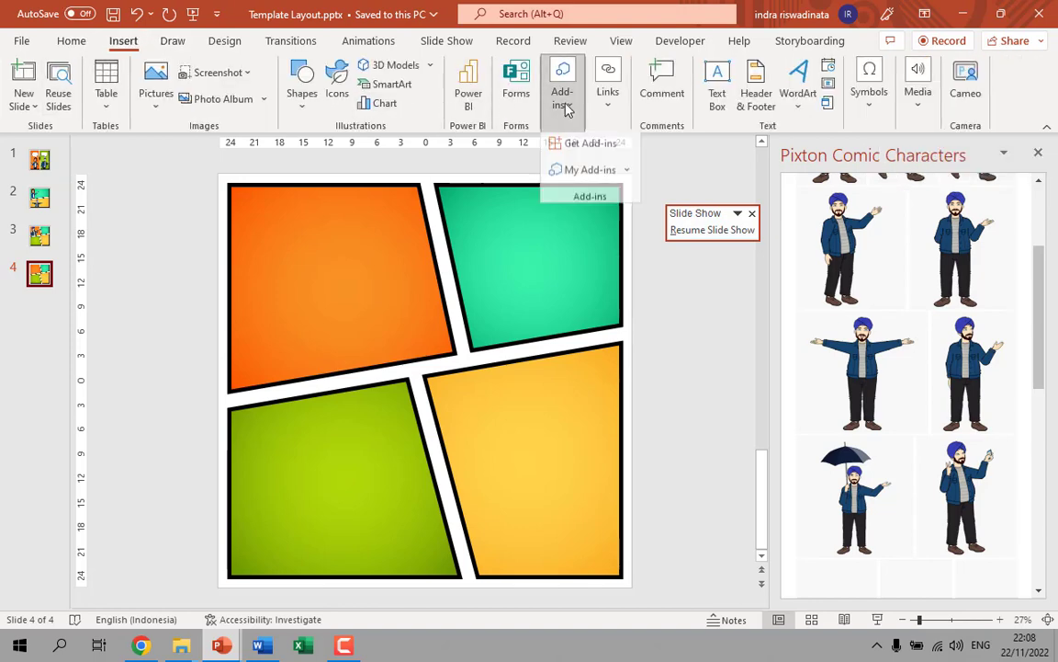
{"action": "left_click", "coordinate": [590, 149]}
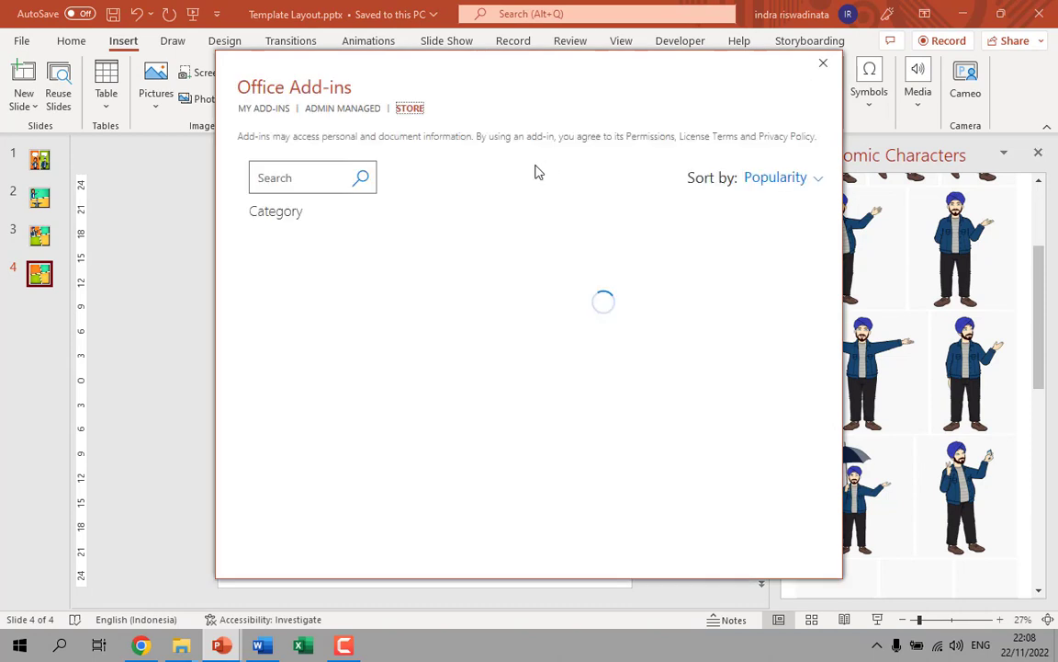
{"action": "left_click", "coordinate": [304, 178]}
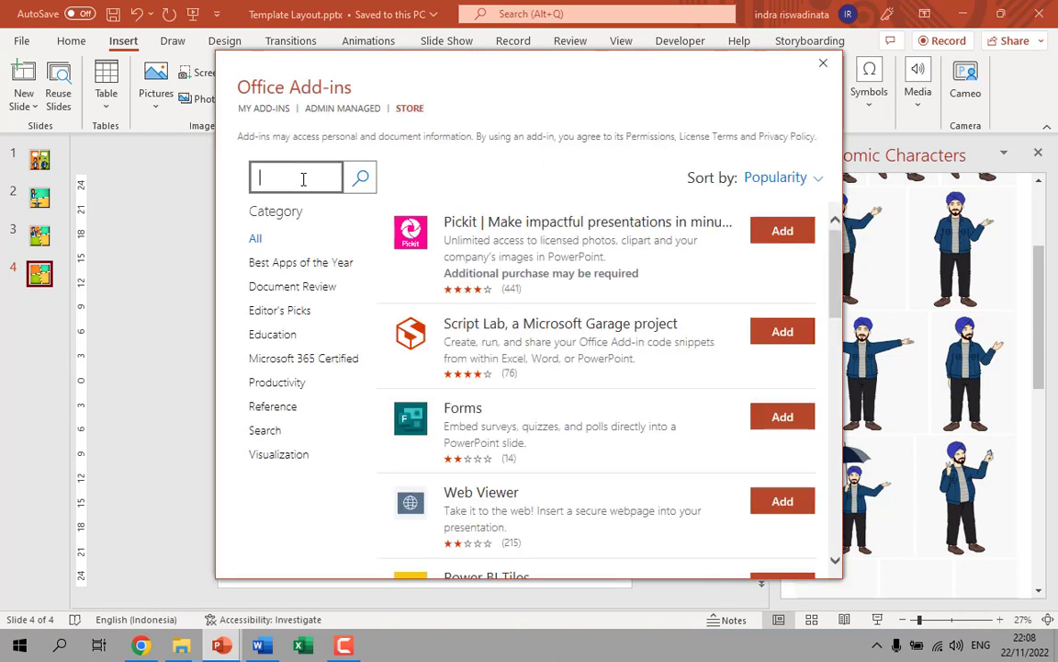
{"action": "type", "text": "pixton"}
{"action": "key", "text": "Return"}
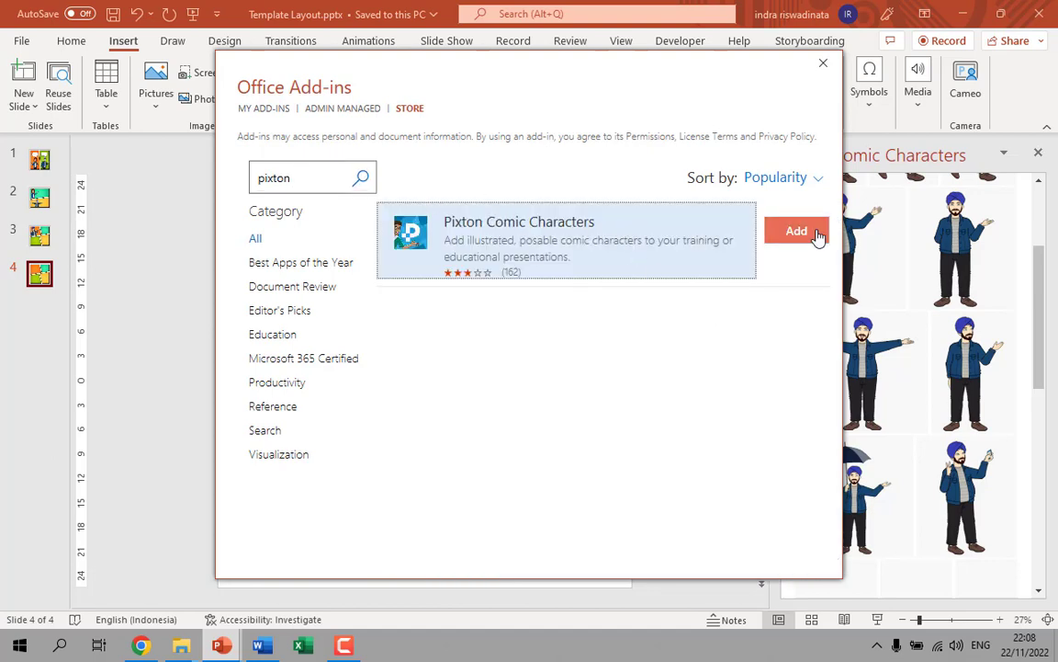
{"action": "left_click", "coordinate": [823, 63]}
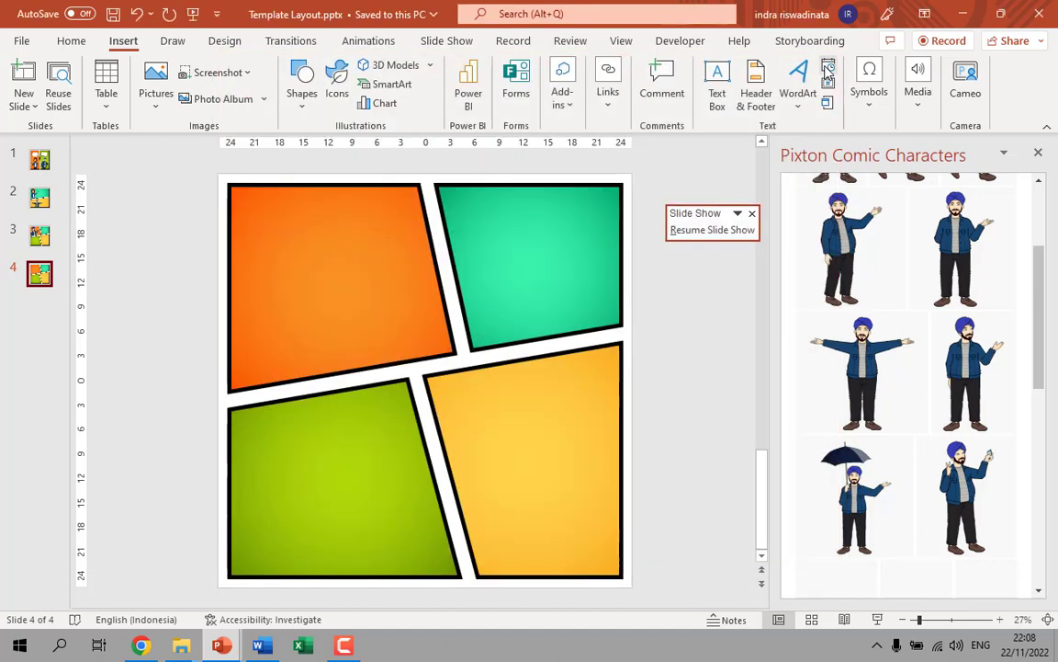
{"action": "left_click", "coordinate": [259, 645]}
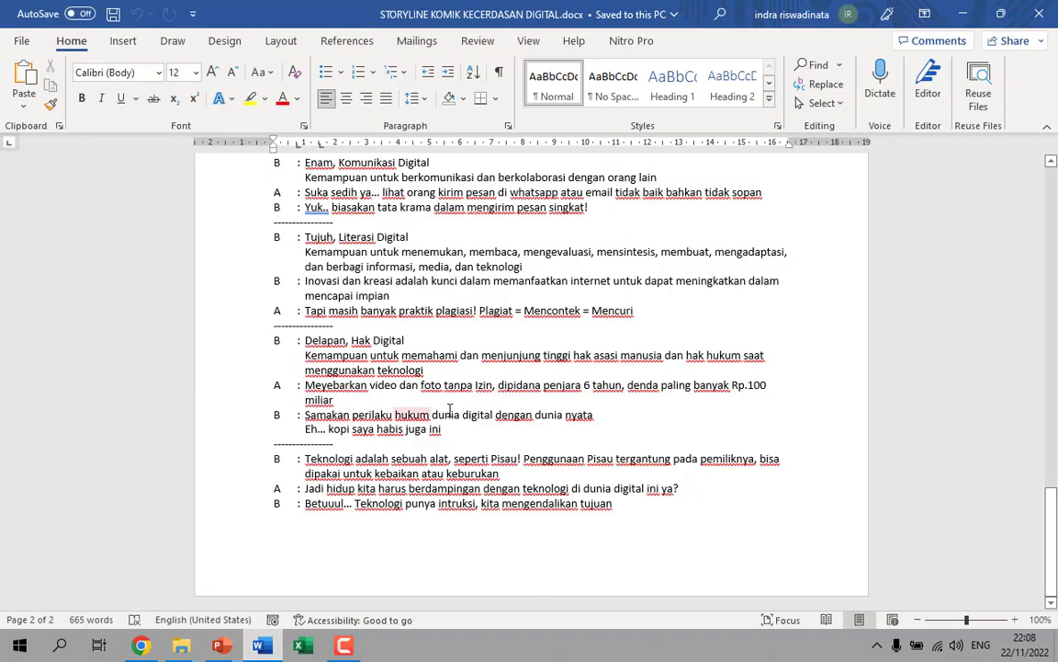
Scroll up to the storyline's title 'Apakah kita sudah Cerdas di Era Digital ?' and characters A and B
{"action": "scroll", "coordinate": [450, 408], "scroll_direction": "up", "scroll_amount": 5}
{"action": "scroll", "coordinate": [498, 371], "scroll_direction": "up", "scroll_amount": 4}
{"action": "scroll", "coordinate": [498, 371], "scroll_direction": "up", "scroll_amount": 8}
{"action": "scroll", "coordinate": [567, 429], "scroll_direction": "up", "scroll_amount": 8}
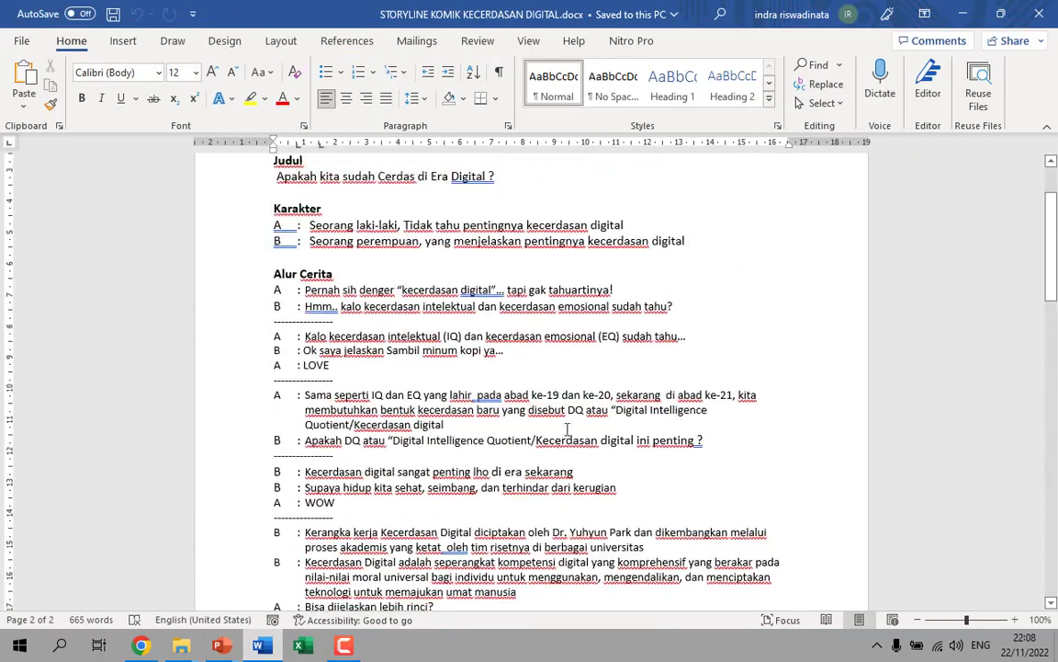
{"action": "scroll", "coordinate": [566, 429], "scroll_direction": "up", "scroll_amount": 2}
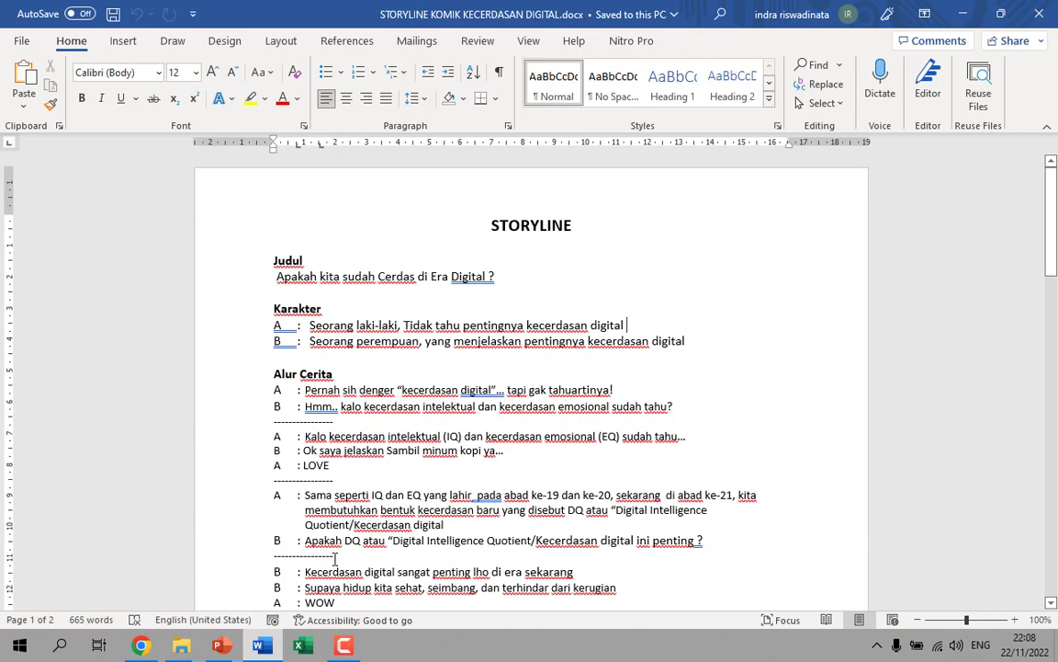
Page the Chrome flipbook from pages 12-13 to the final 'Terima Kasih' page 18
{"action": "left_click", "coordinate": [140, 648]}
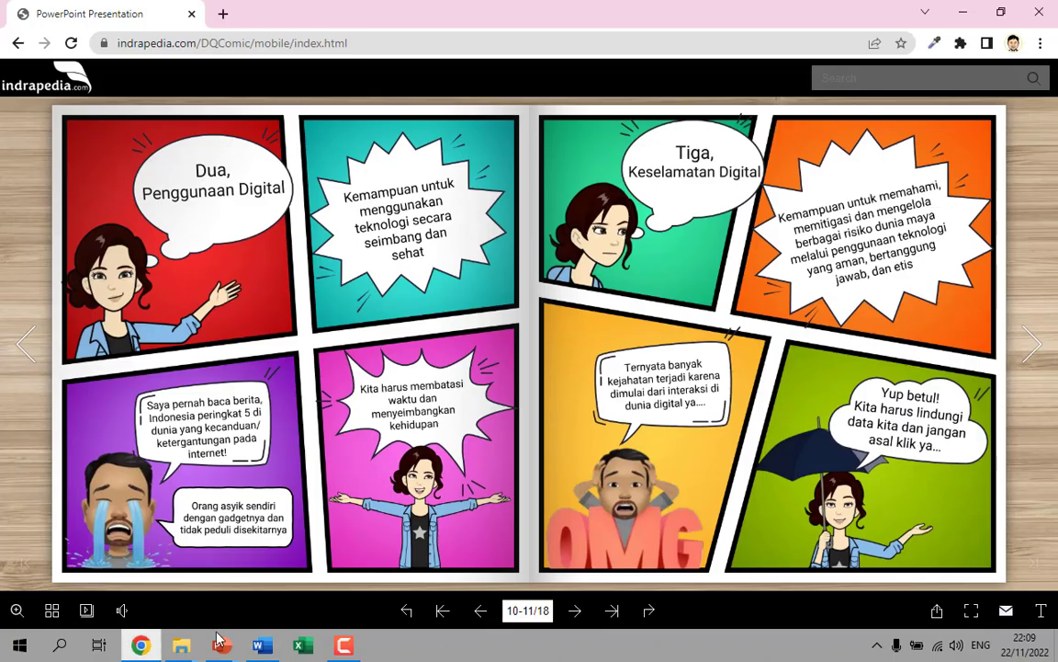
{"action": "left_click", "coordinate": [1029, 354]}
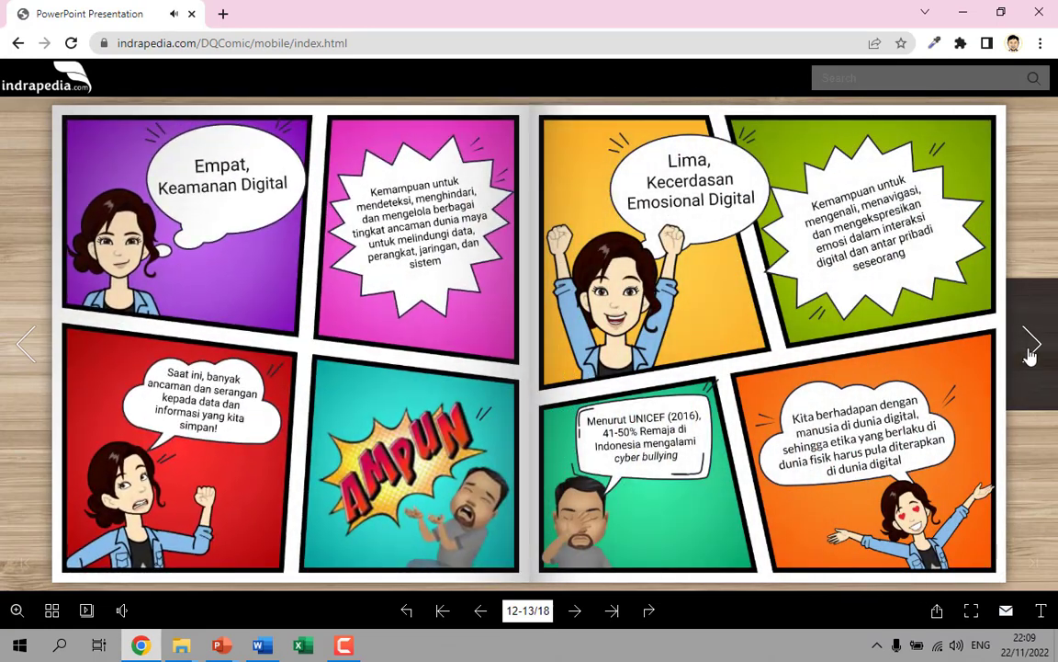
{"action": "left_click", "coordinate": [1029, 354]}
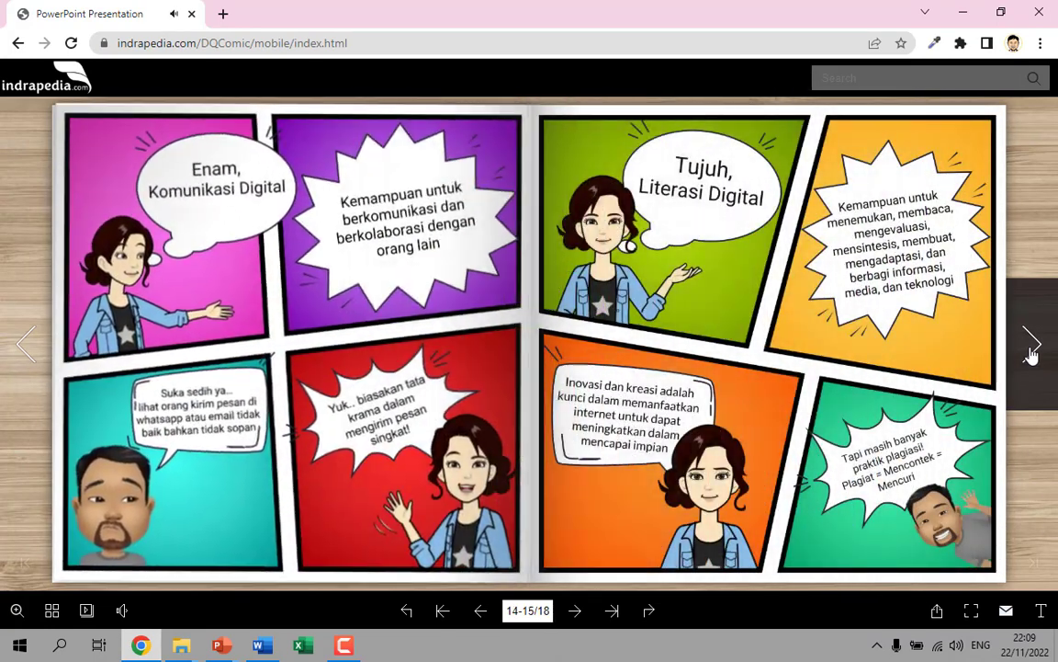
{"action": "left_click", "coordinate": [1031, 354]}
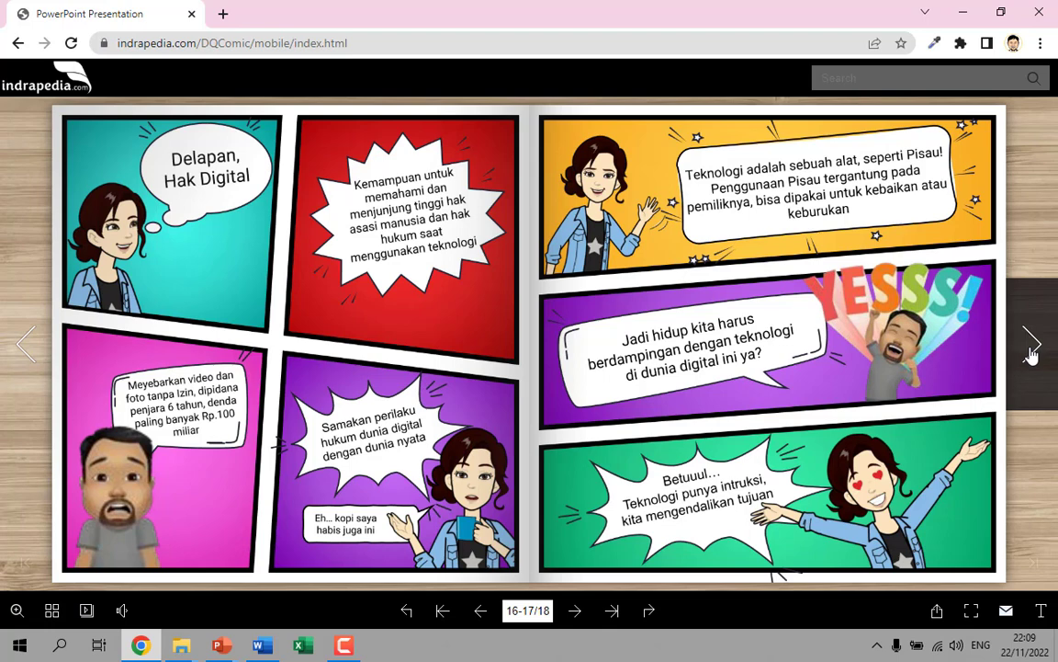
{"action": "left_click", "coordinate": [1031, 355]}
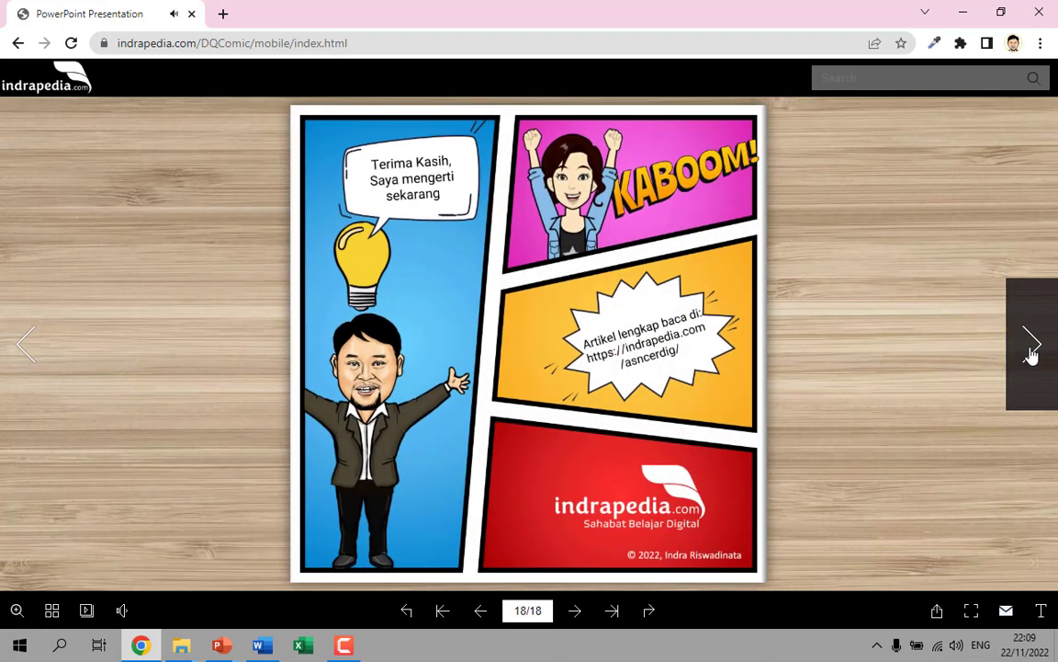